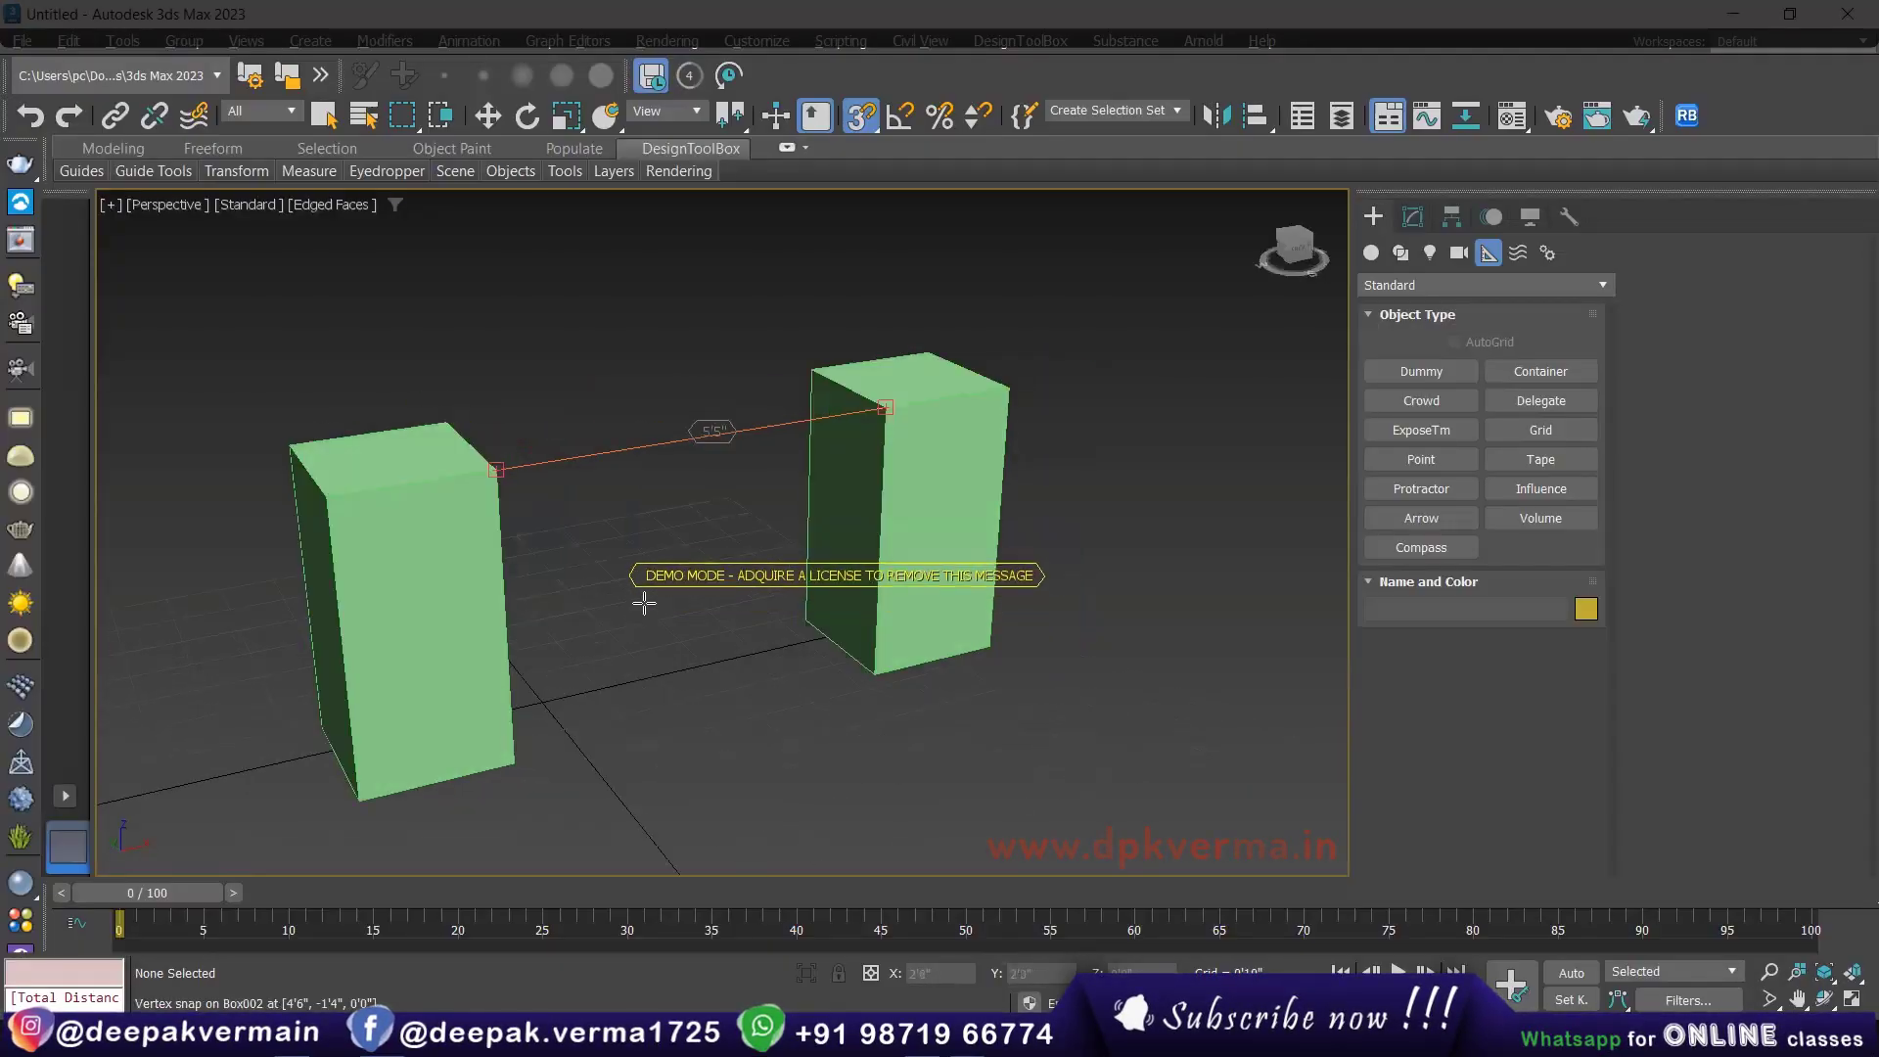
# Reframe the two boxes, then leave the Distance tool for Select and Move.
pyautogui.moveTo(592, 620); pyautogui.dragTo(671, 449, button='middle')
pyautogui.scroll(3, 680, 435)
pyautogui.scroll(-4, 773, 416)
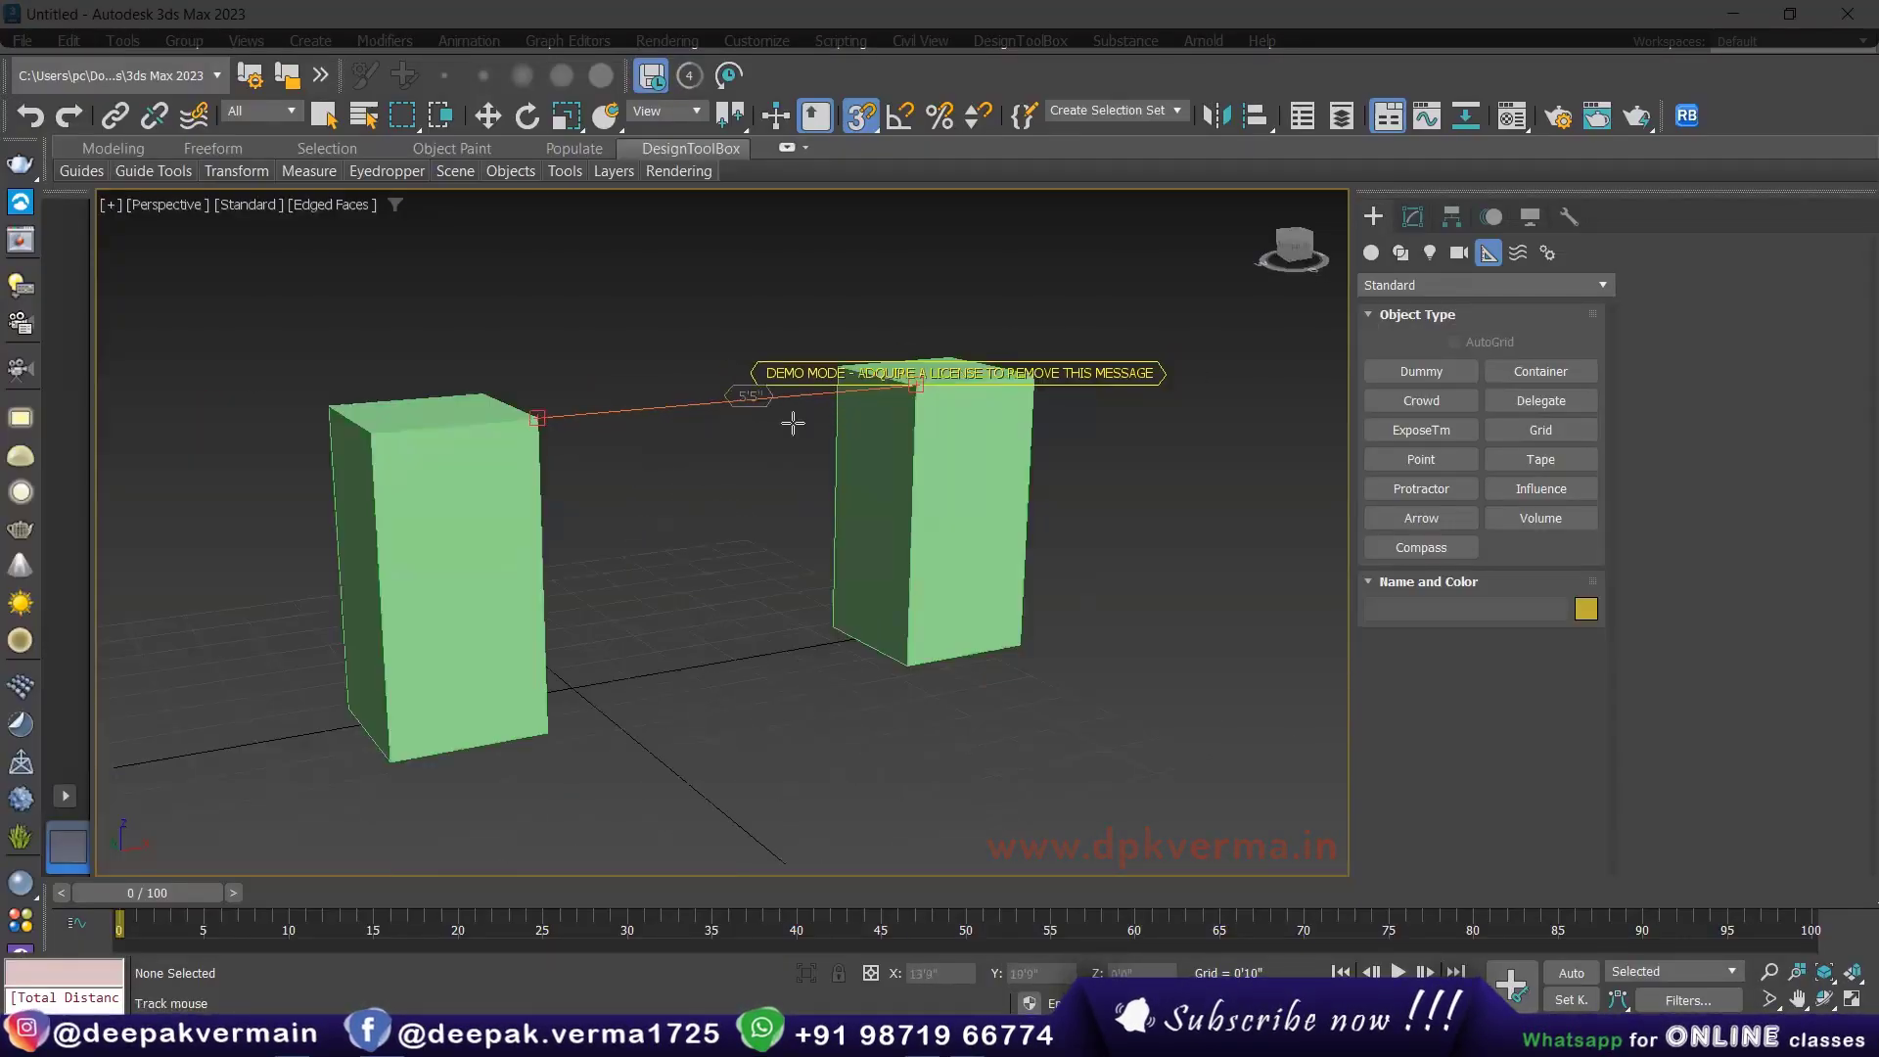
pyautogui.press('w')
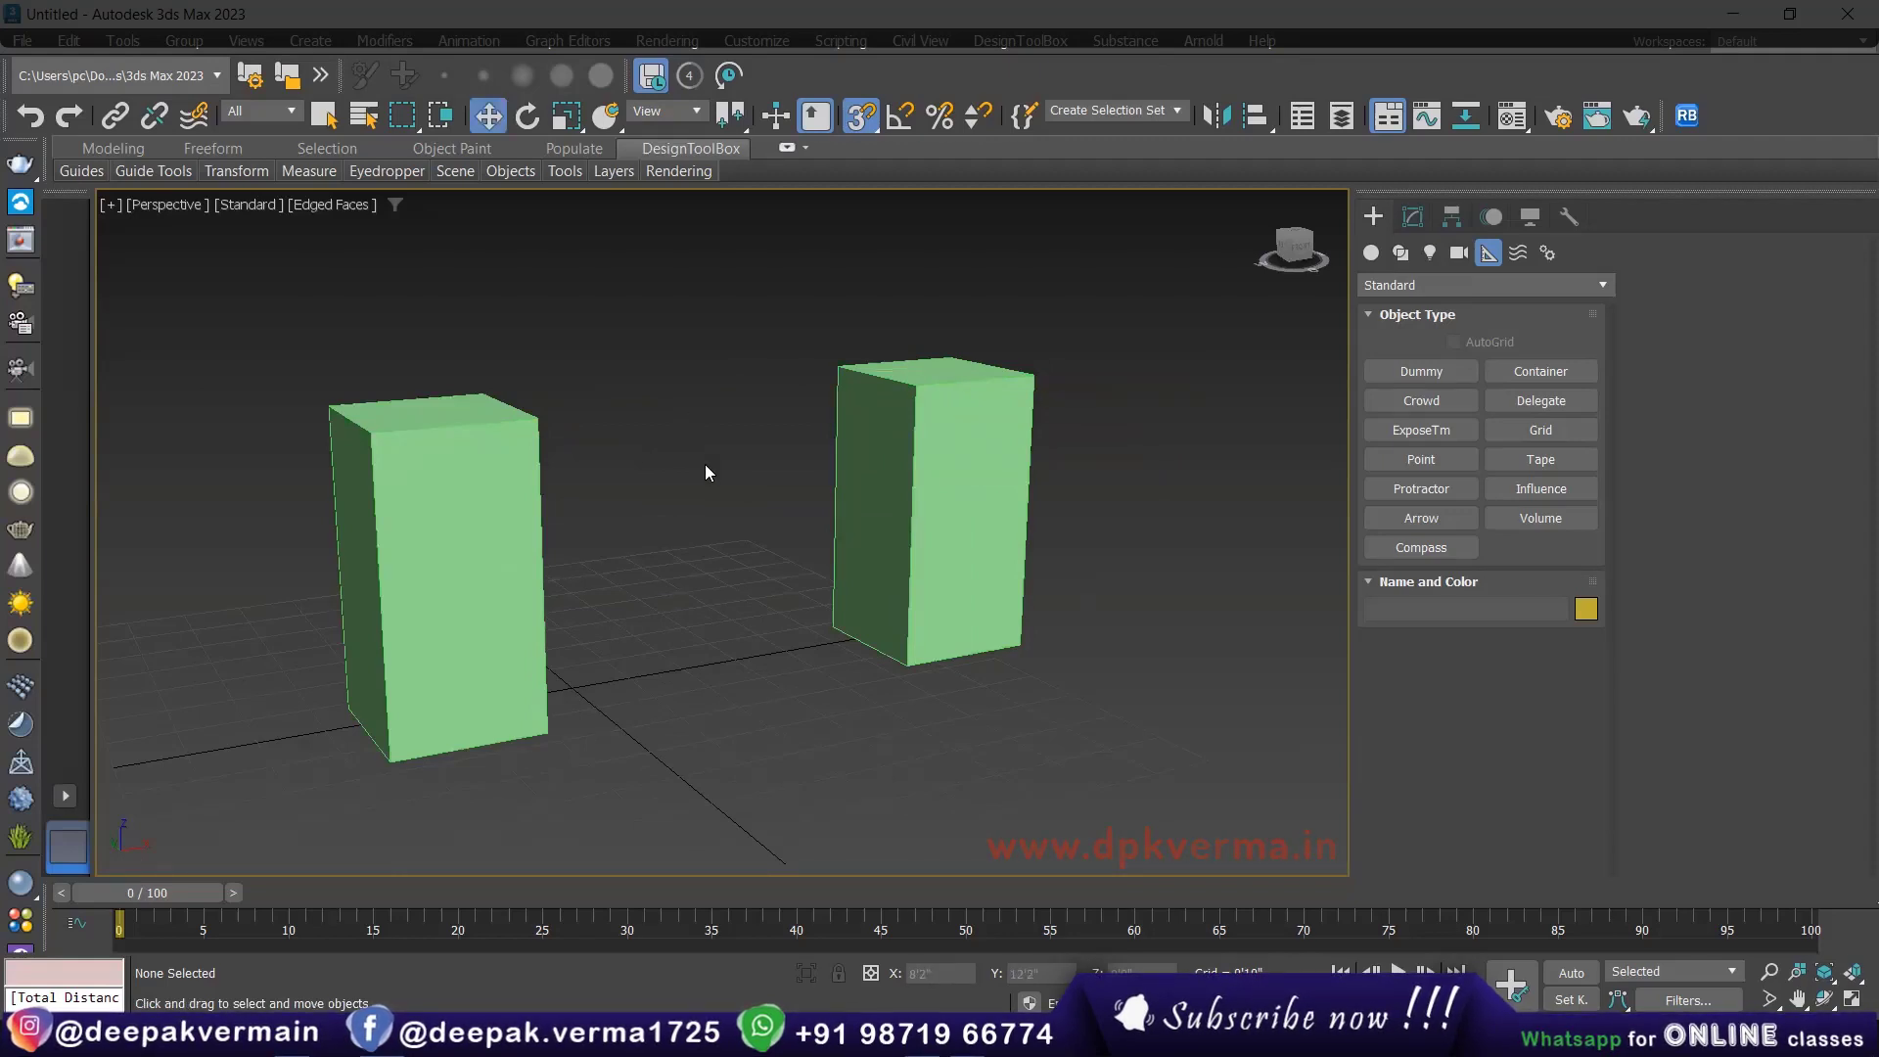
# Pan the Perspective view right and orbit slightly around the two green boxes.
pyautogui.moveTo(704, 472); pyautogui.dragTo(745, 474, button='middle')
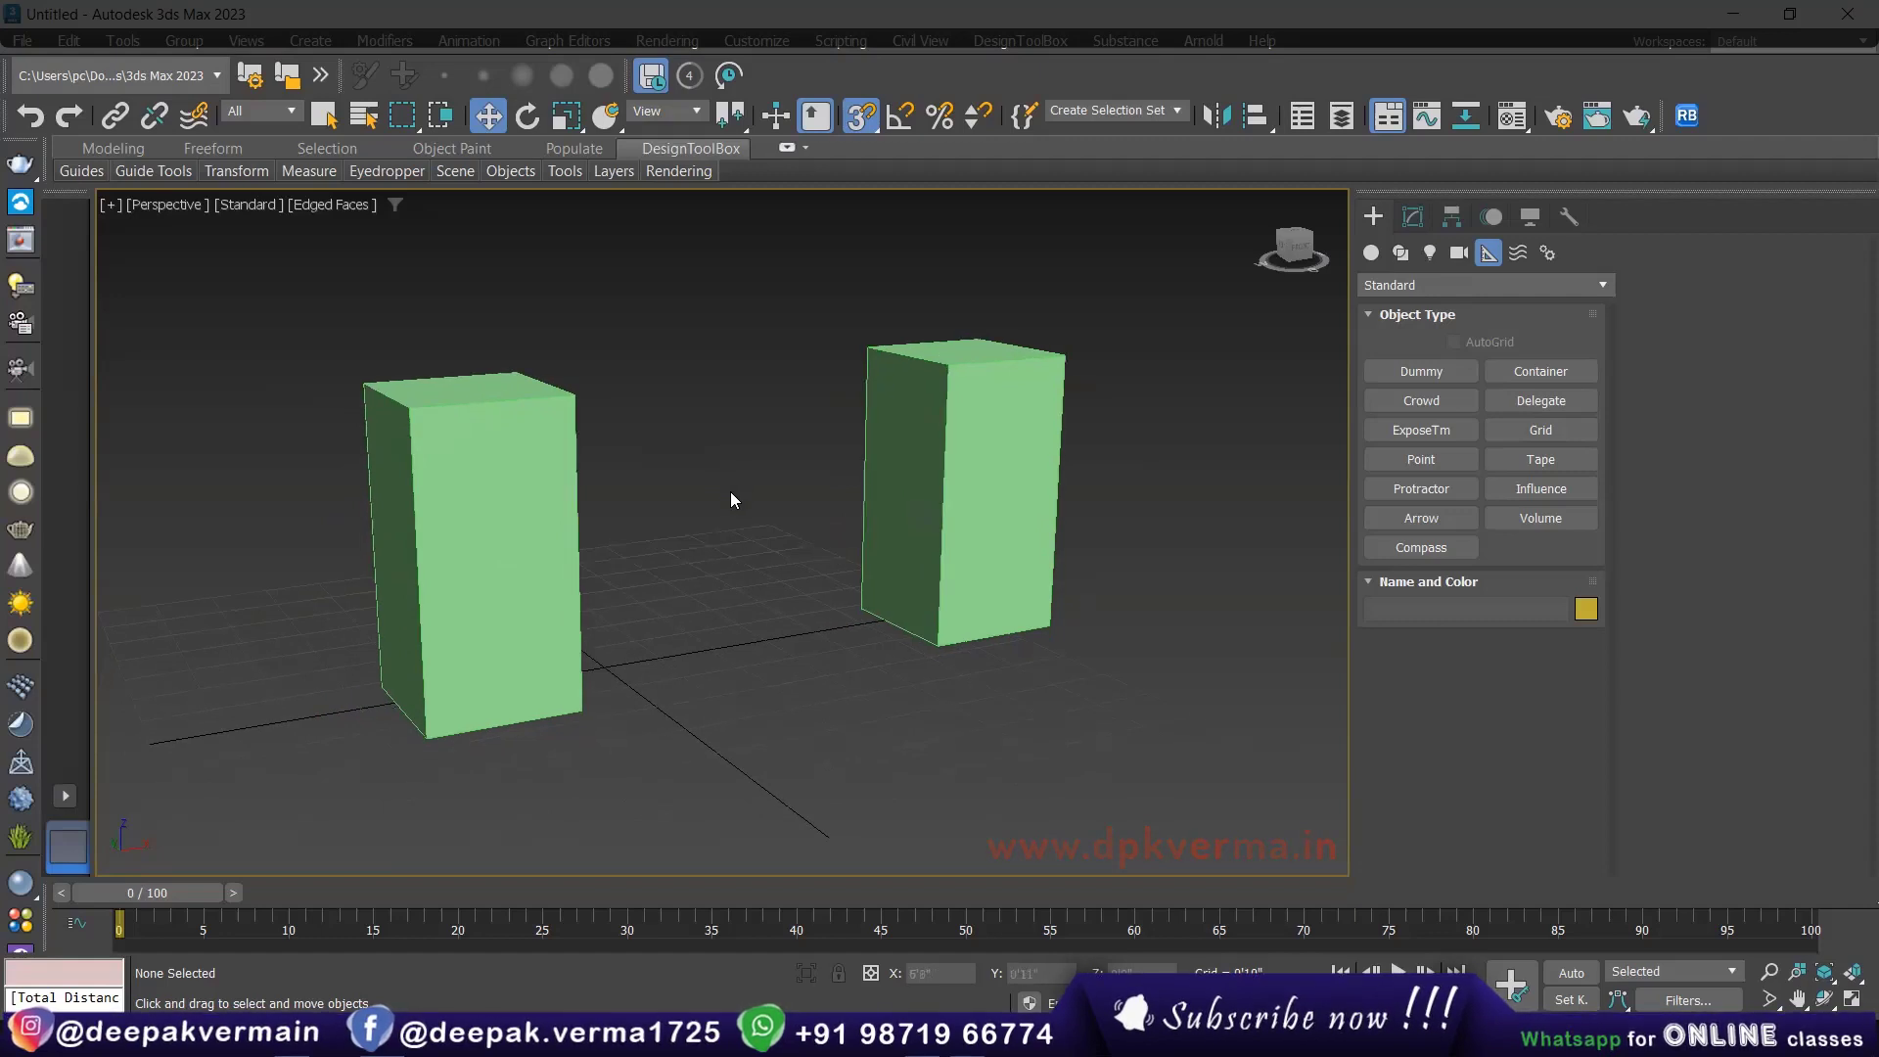
pyautogui.moveTo(730, 493)
pyautogui.mouseDown(button='middle')
pyautogui.moveTo(741, 560)
pyautogui.moveTo(720, 528)
pyautogui.mouseUp(button='middle')
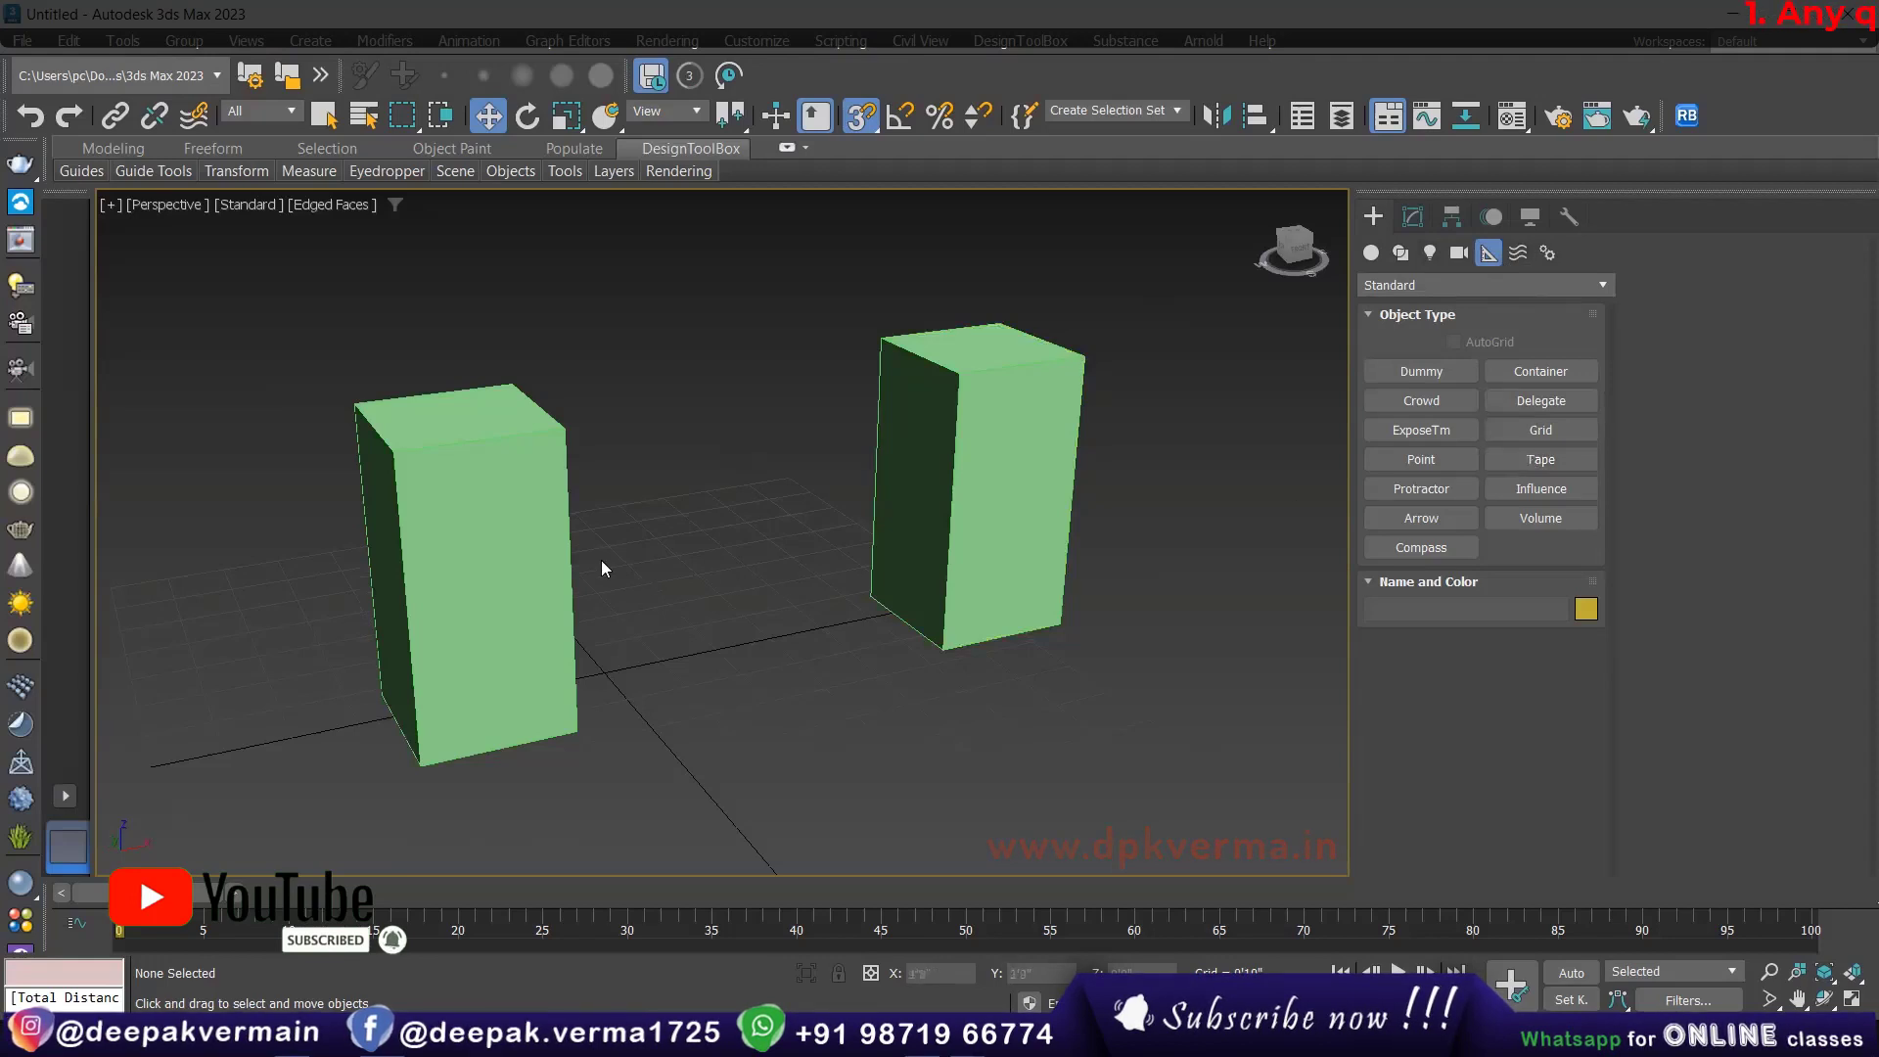
pyautogui.keyDown('alt'); pyautogui.moveTo(820, 612); pyautogui.dragTo(700, 650, button='middle'); pyautogui.keyUp('alt')
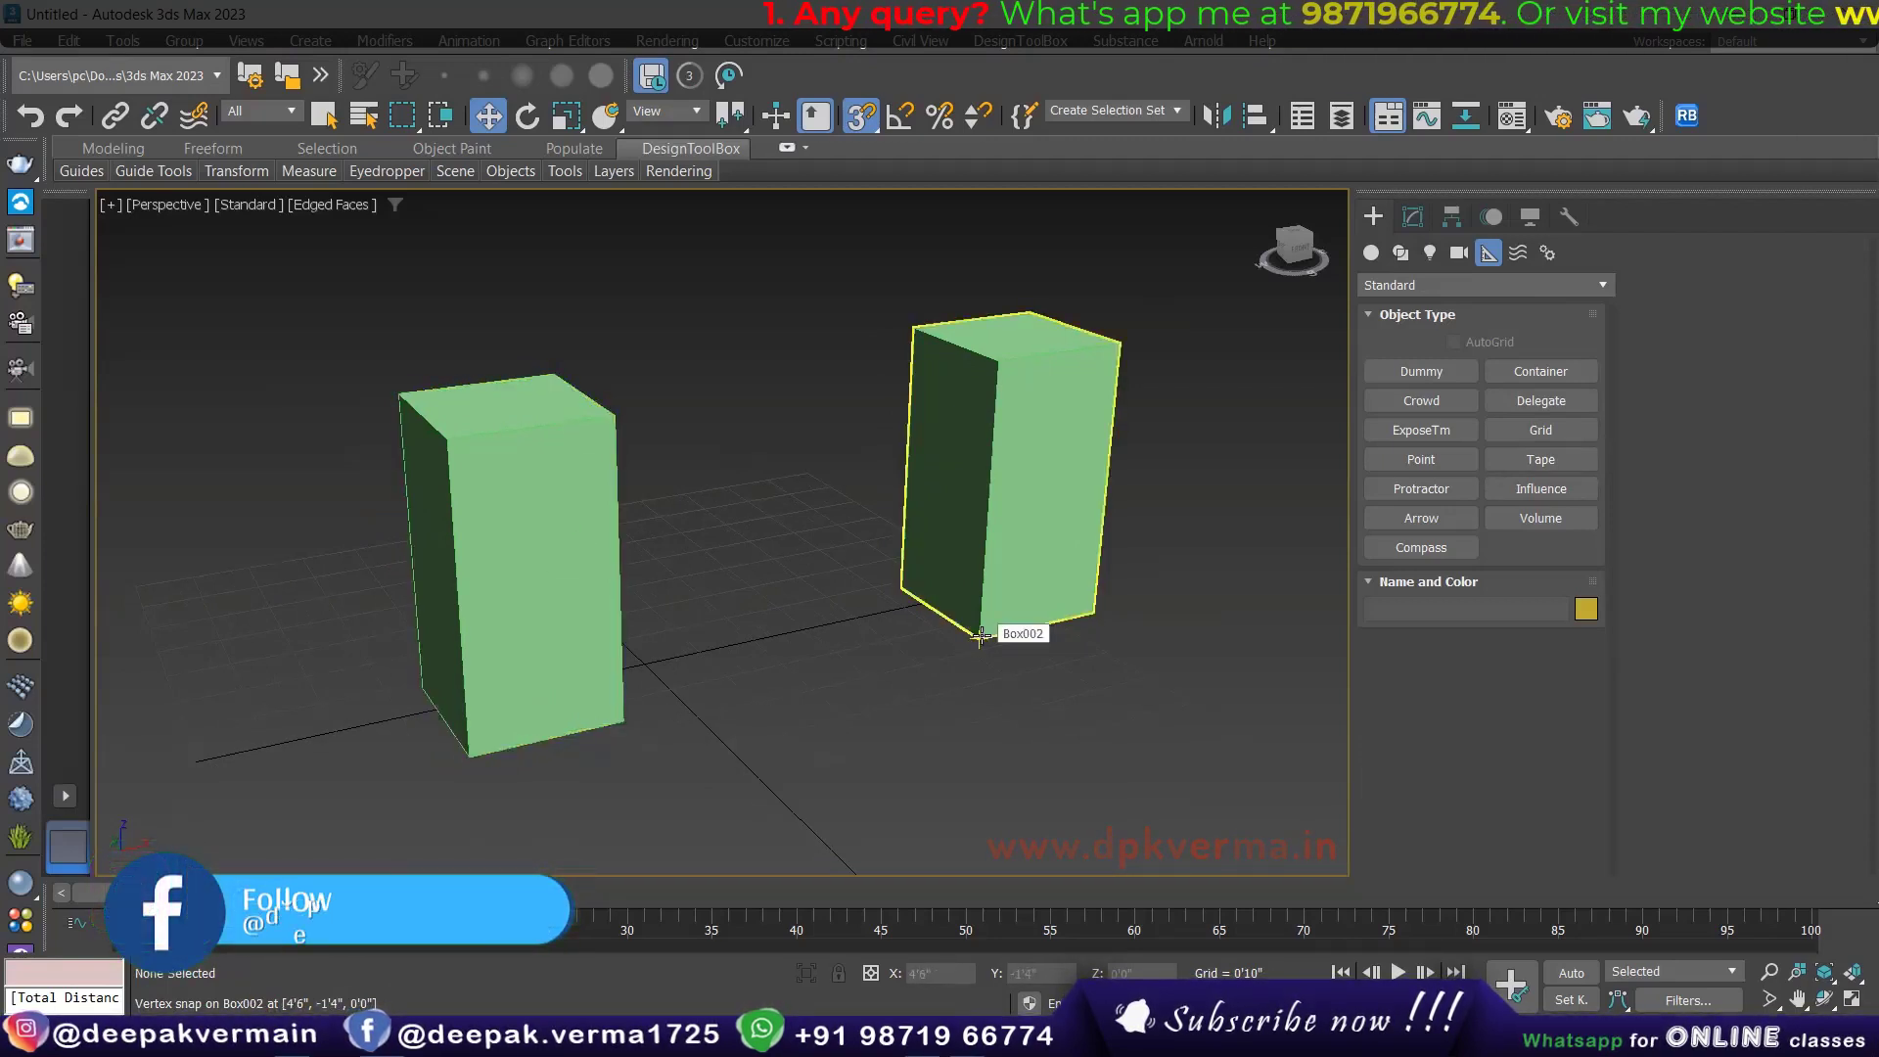
# Turn on vertex snapping and add a Tape along the left box's bottom edge.
pyautogui.rightClick(865, 125)
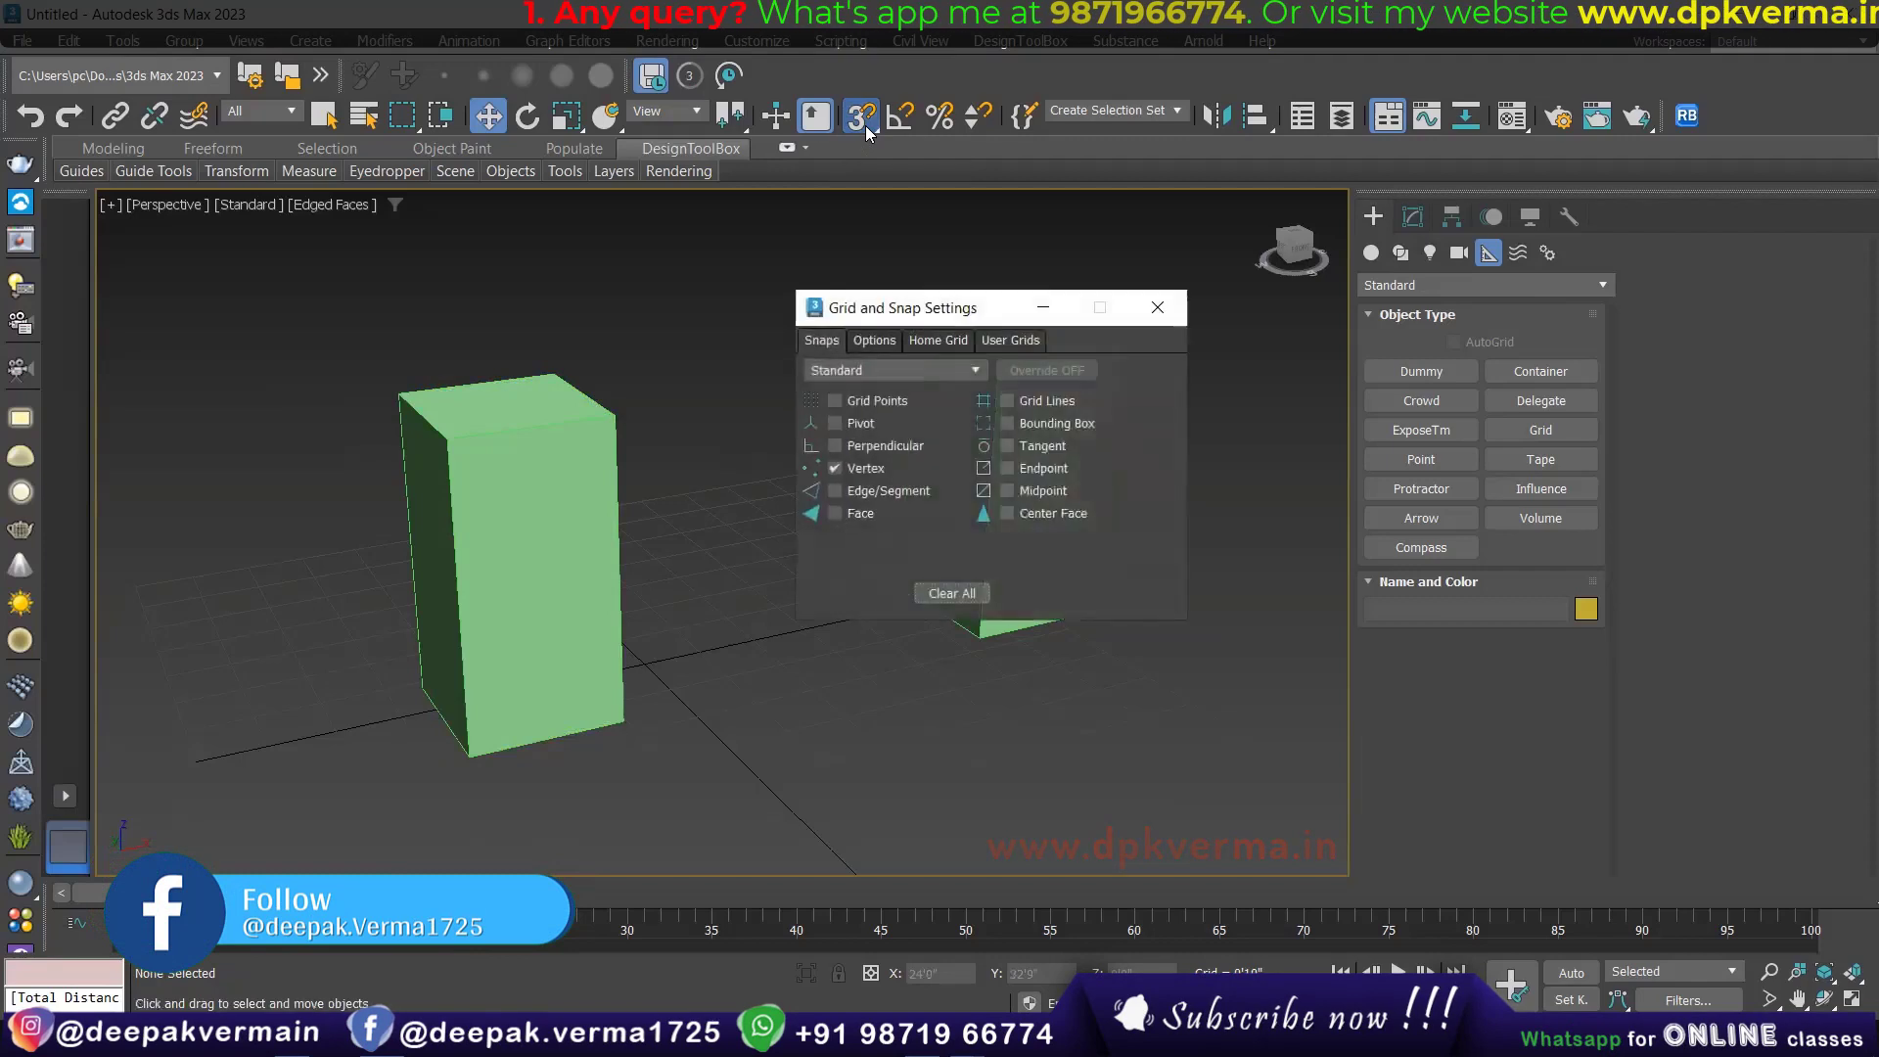
pyautogui.click(1156, 308)
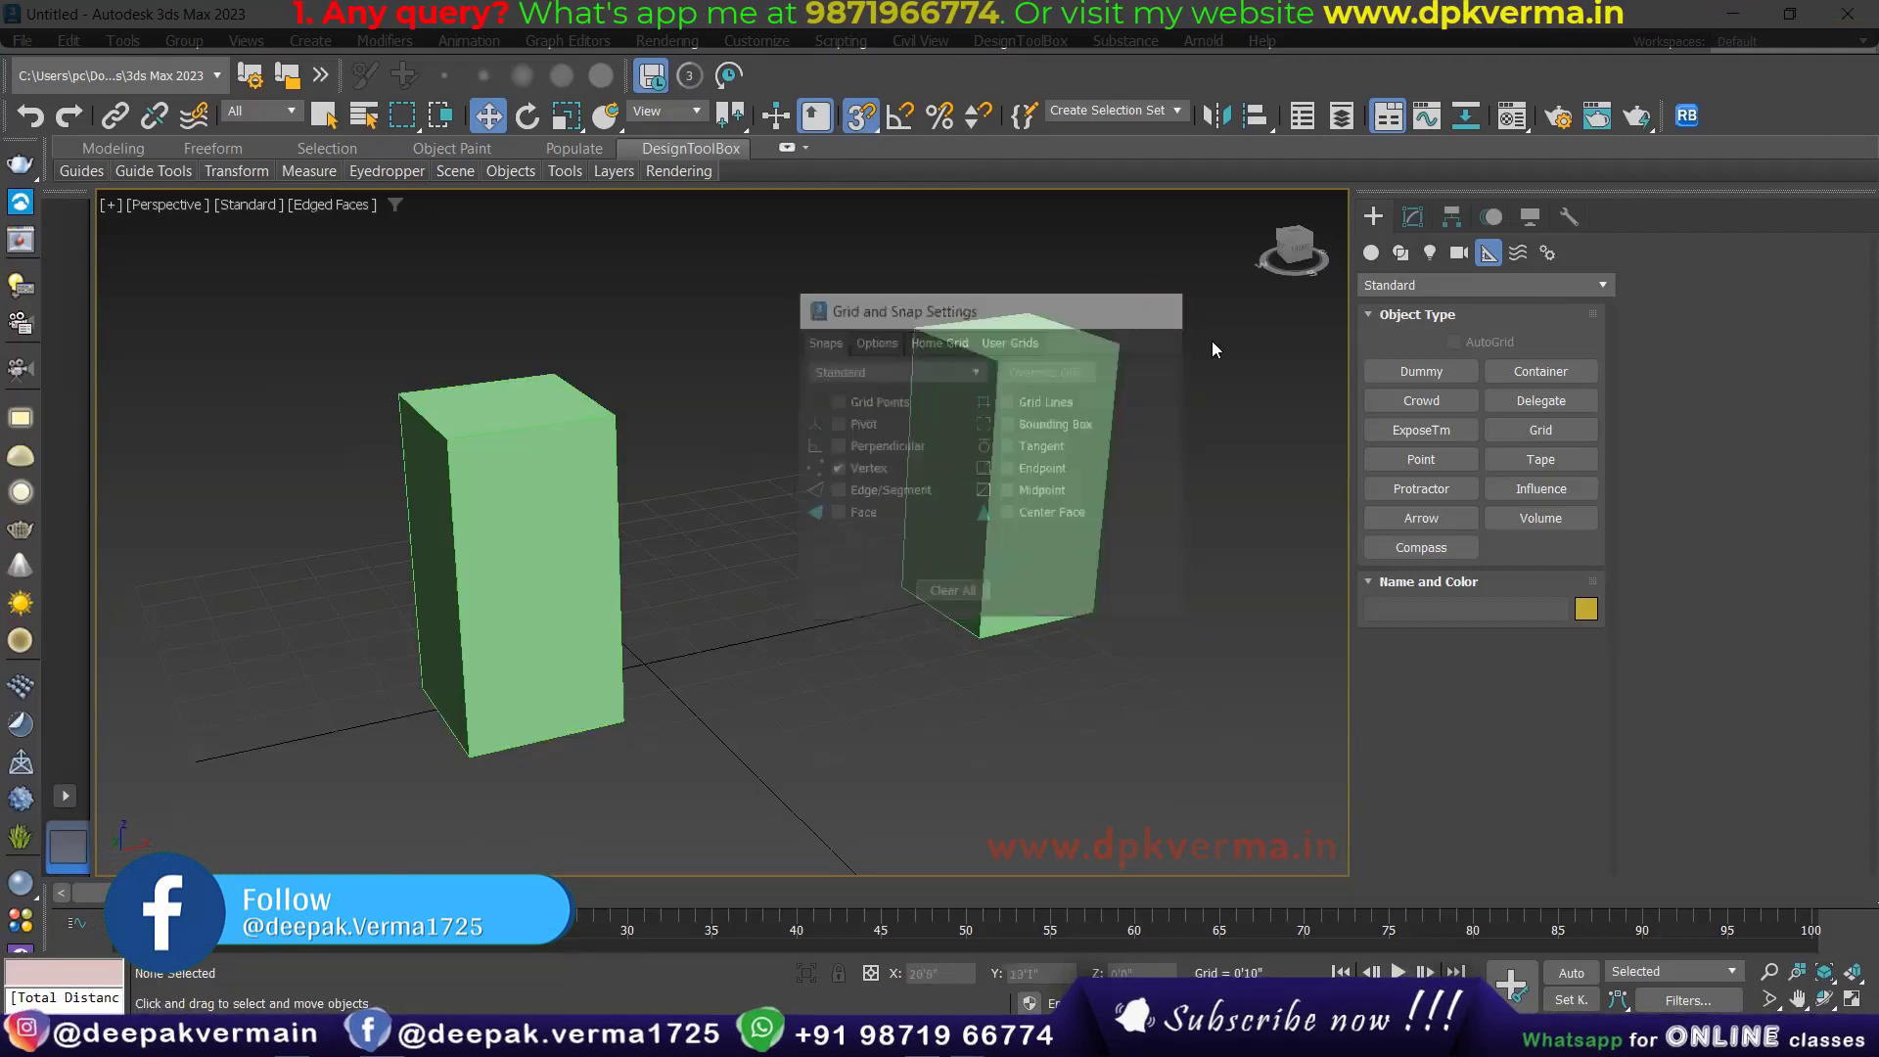
pyautogui.click(1532, 464)
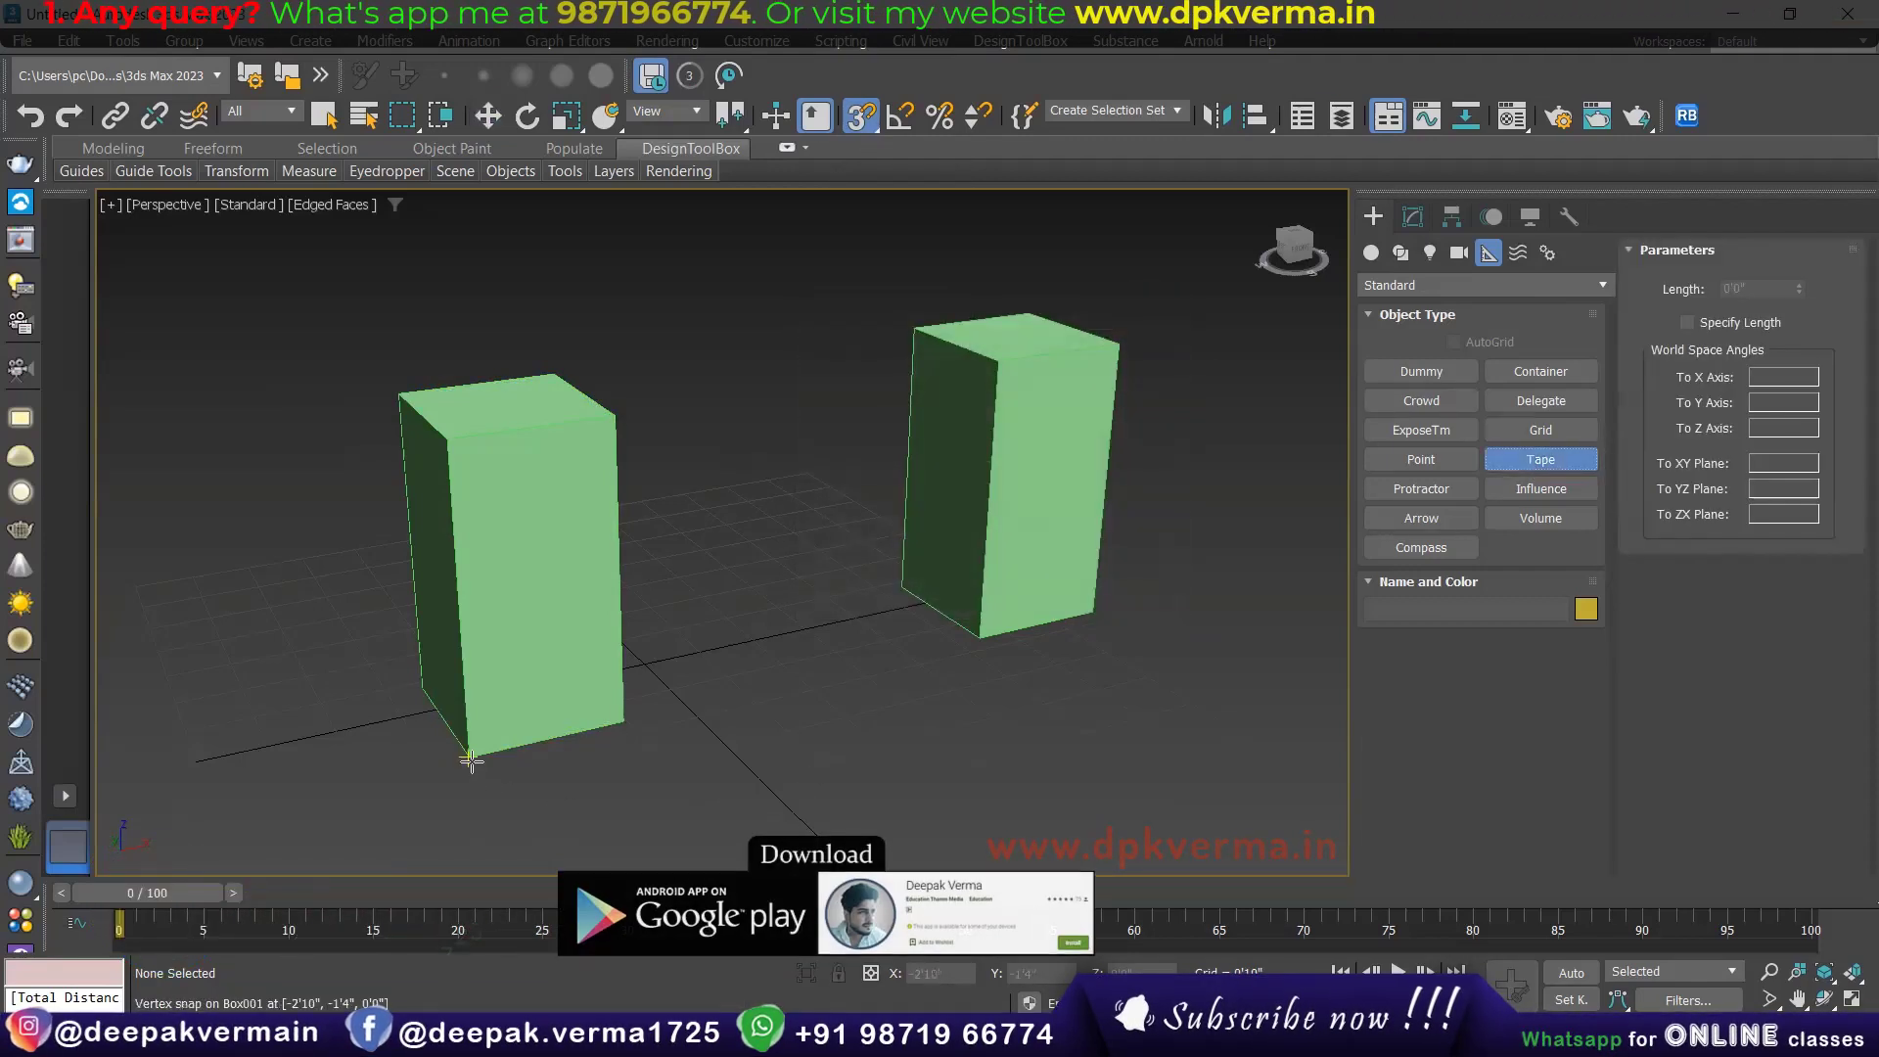
pyautogui.moveTo(471, 754); pyautogui.dragTo(621, 721)
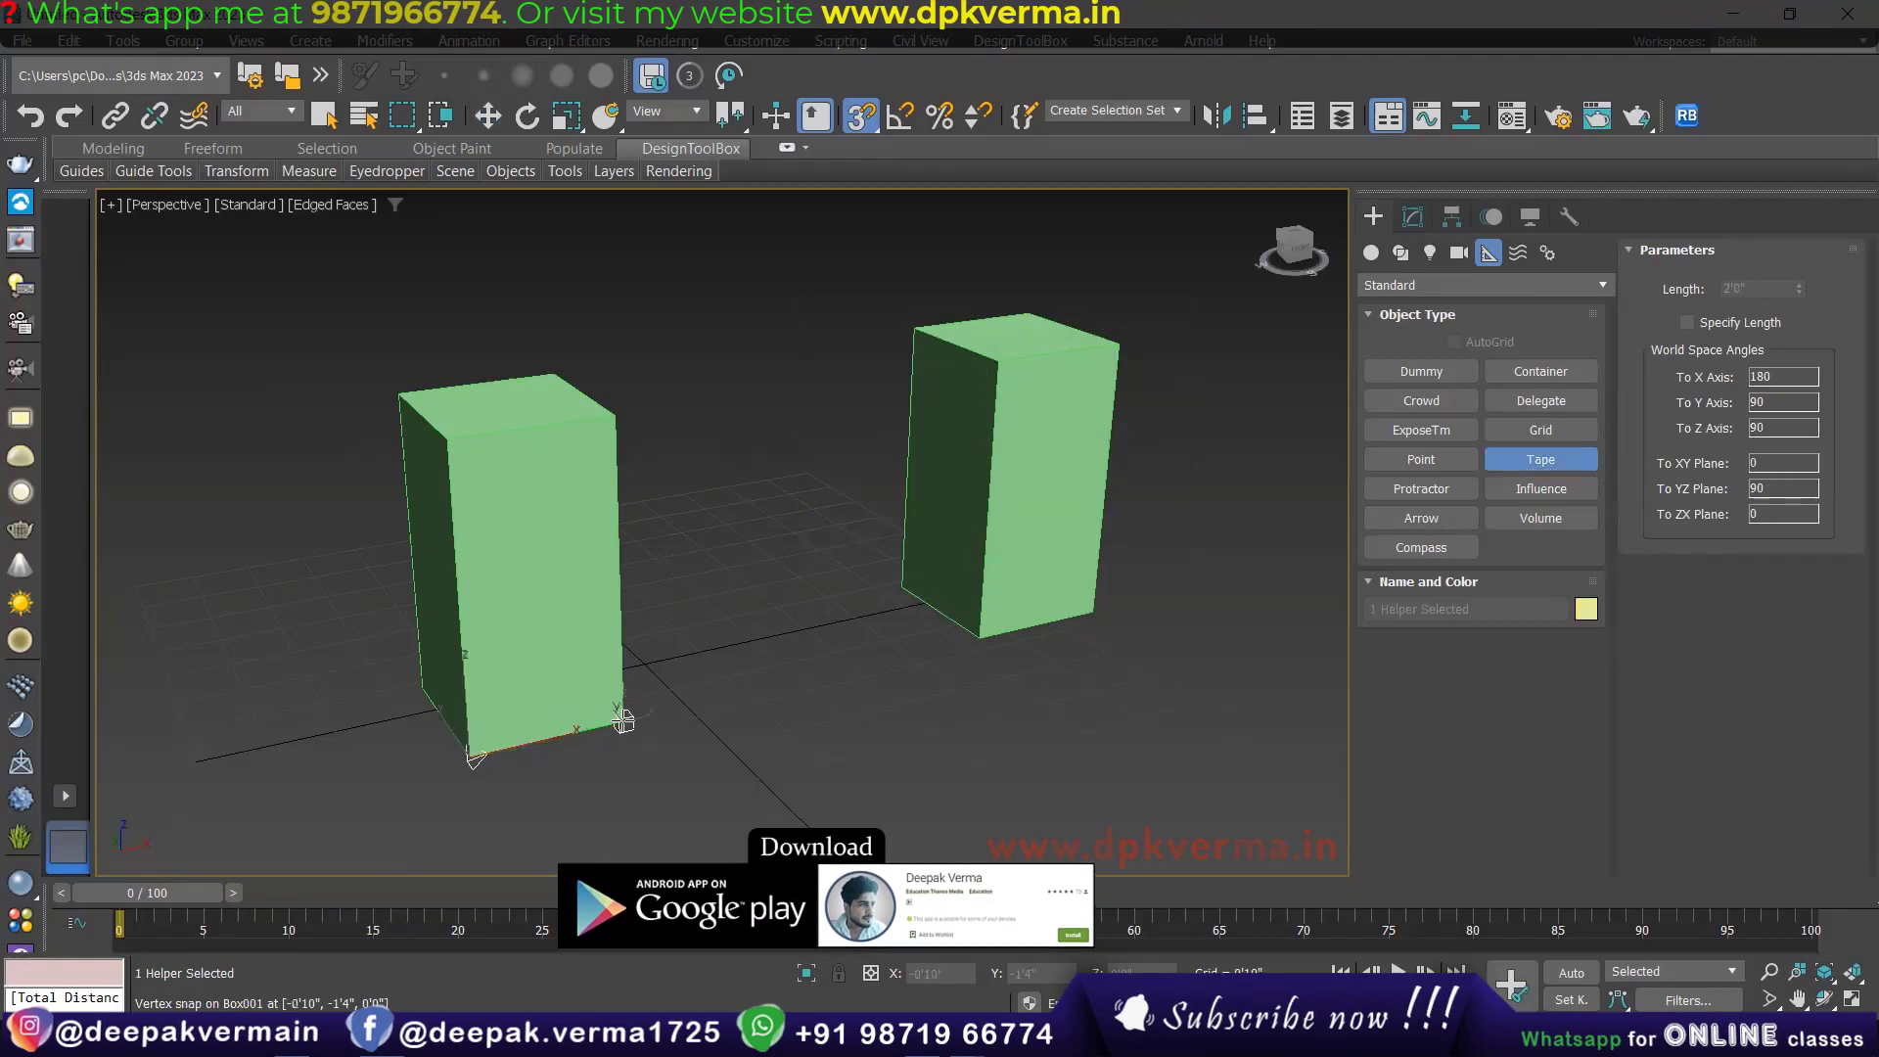
pyautogui.click(622, 721)
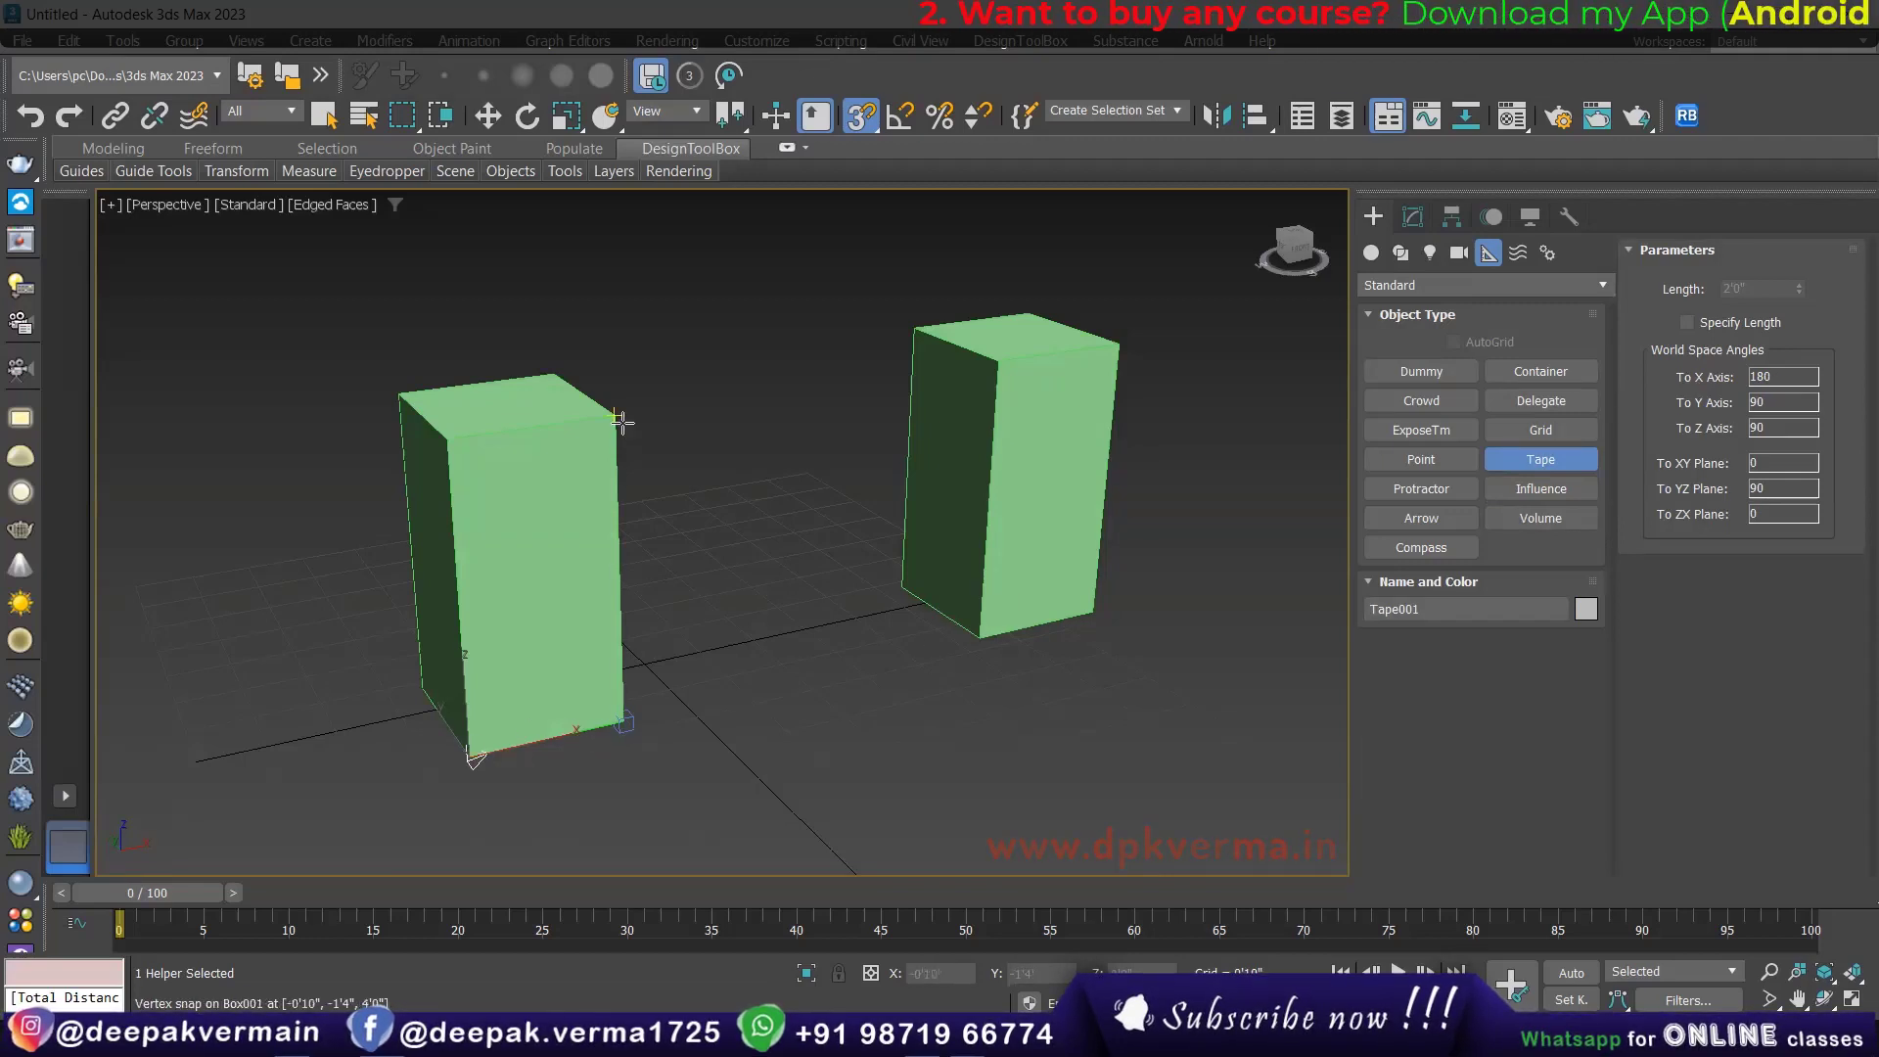
# Add Tapes for the left box's height, its top edge, and a 5'5" span to the right box.
pyautogui.moveTo(620, 421); pyautogui.dragTo(625, 721)
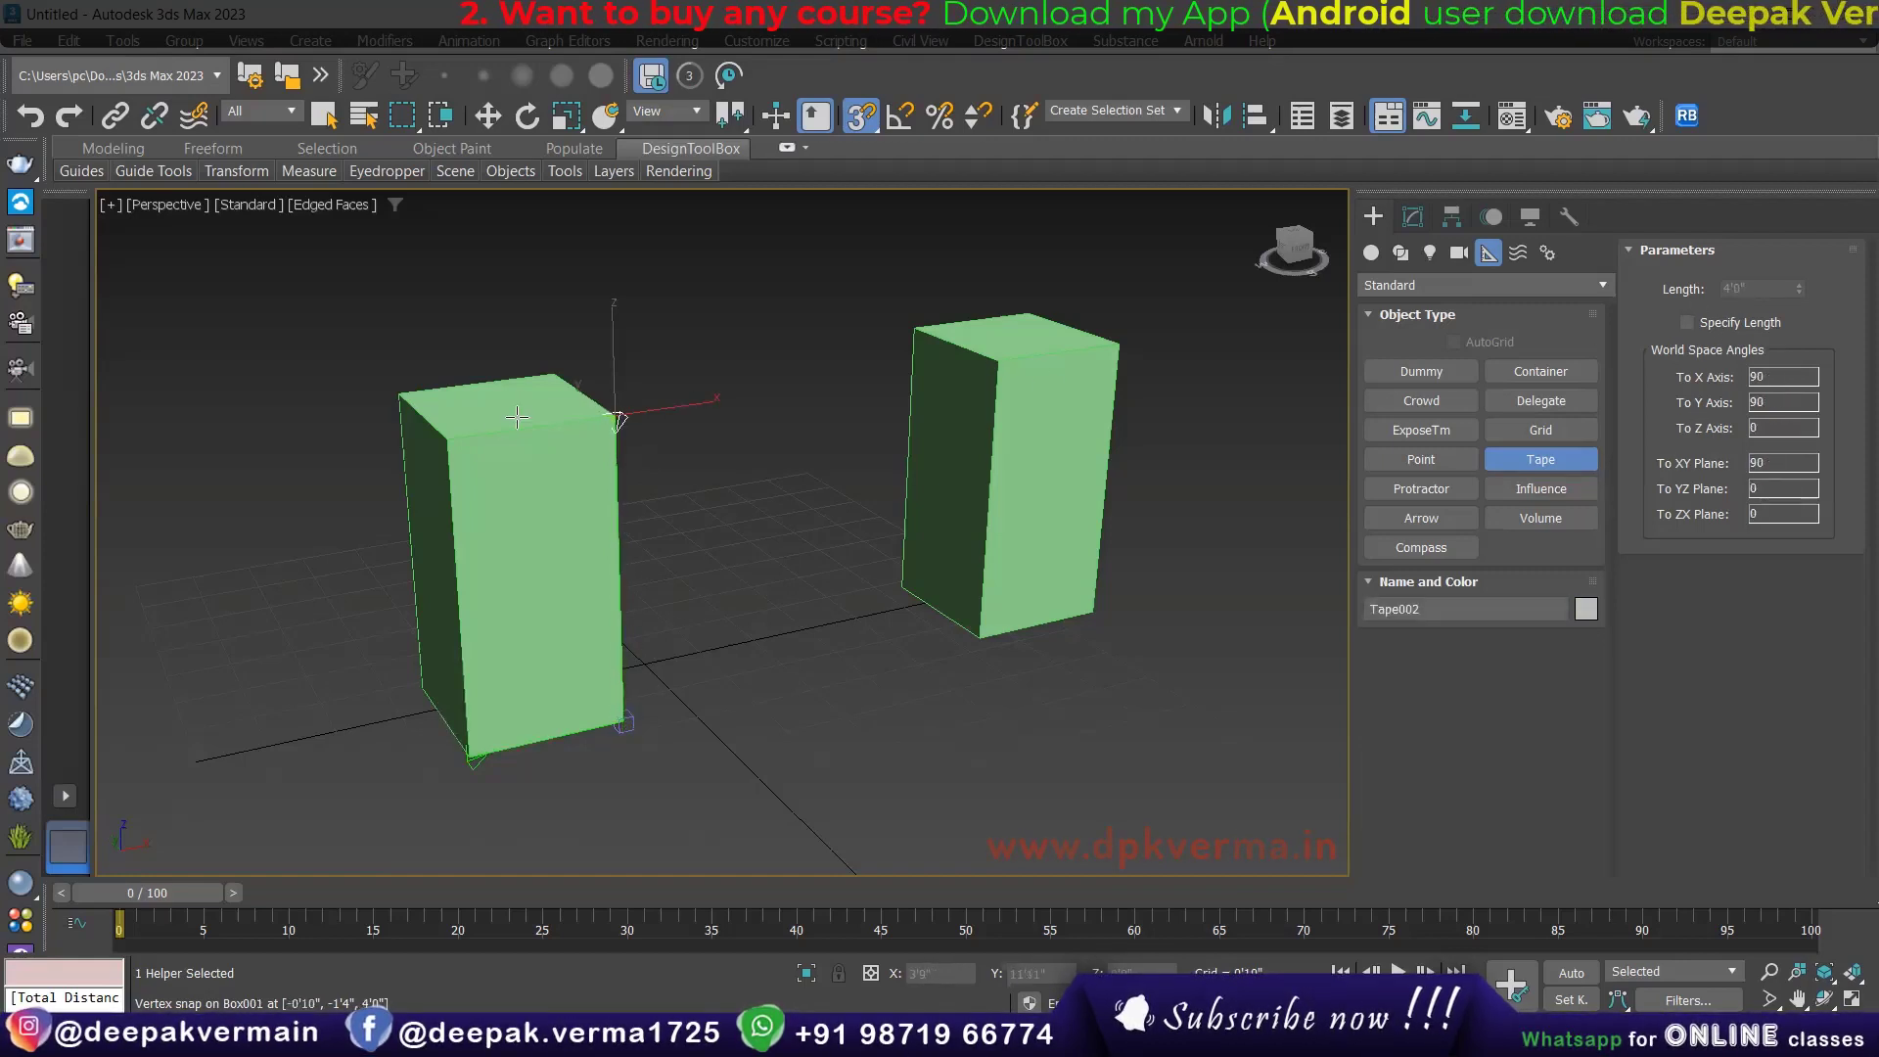
pyautogui.moveTo(452, 438); pyautogui.dragTo(616, 416)
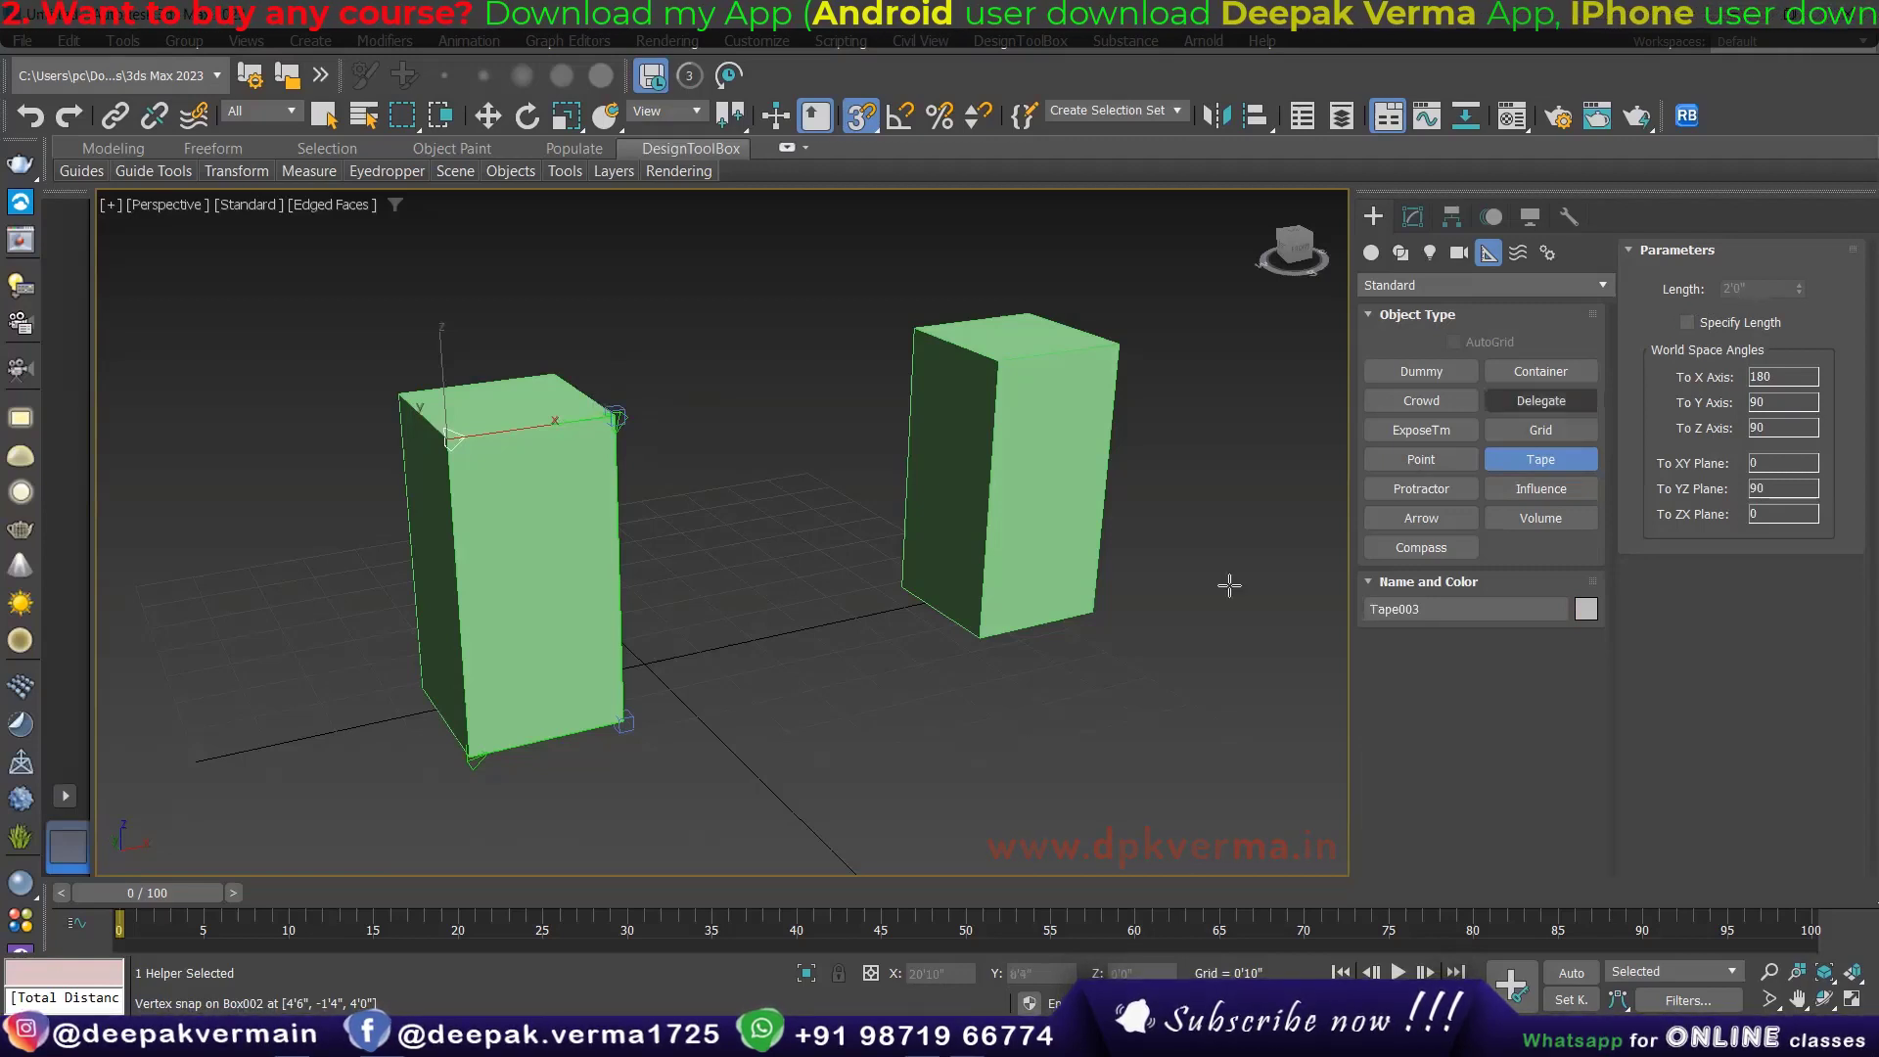
pyautogui.moveTo(625, 721)
pyautogui.mouseDown()
pyautogui.moveTo(931, 675)
pyautogui.moveTo(980, 639)
pyautogui.moveTo(964, 656)
pyautogui.mouseUp()
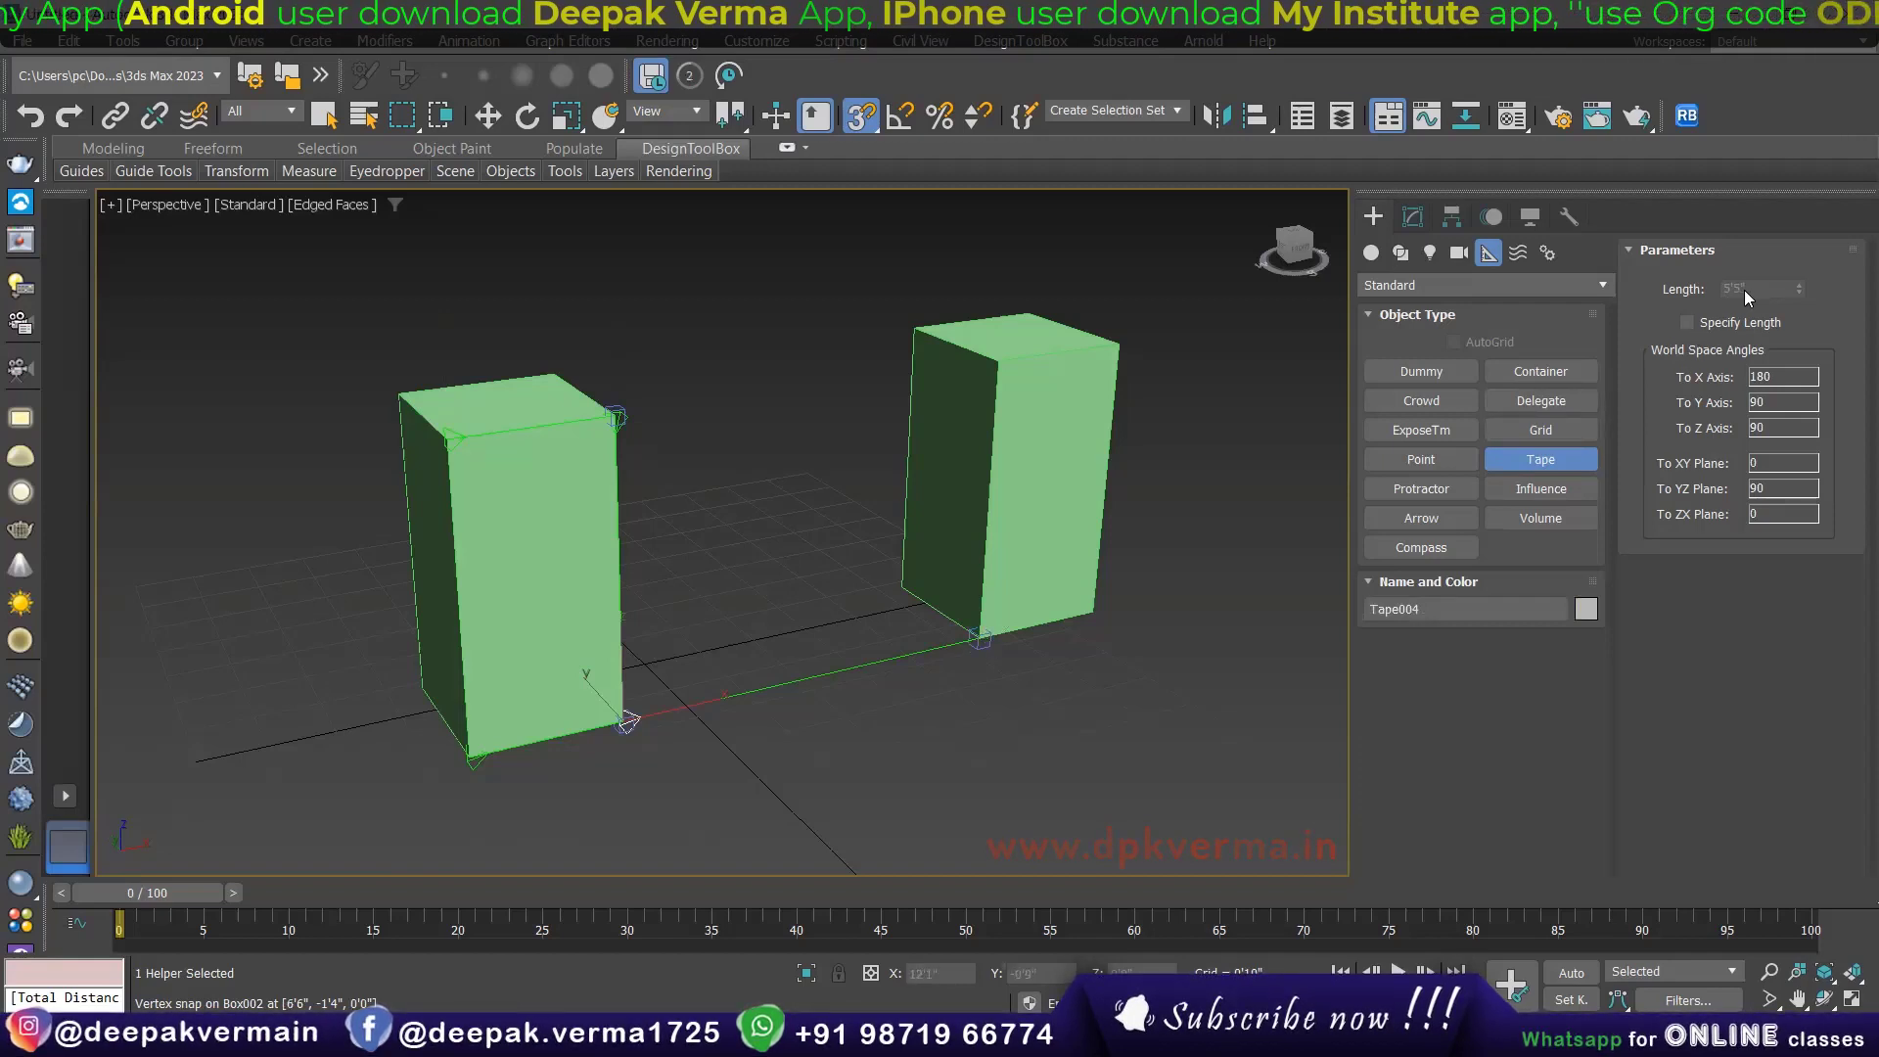
pyautogui.moveTo(880, 587); pyautogui.dragTo(771, 606, button='middle')
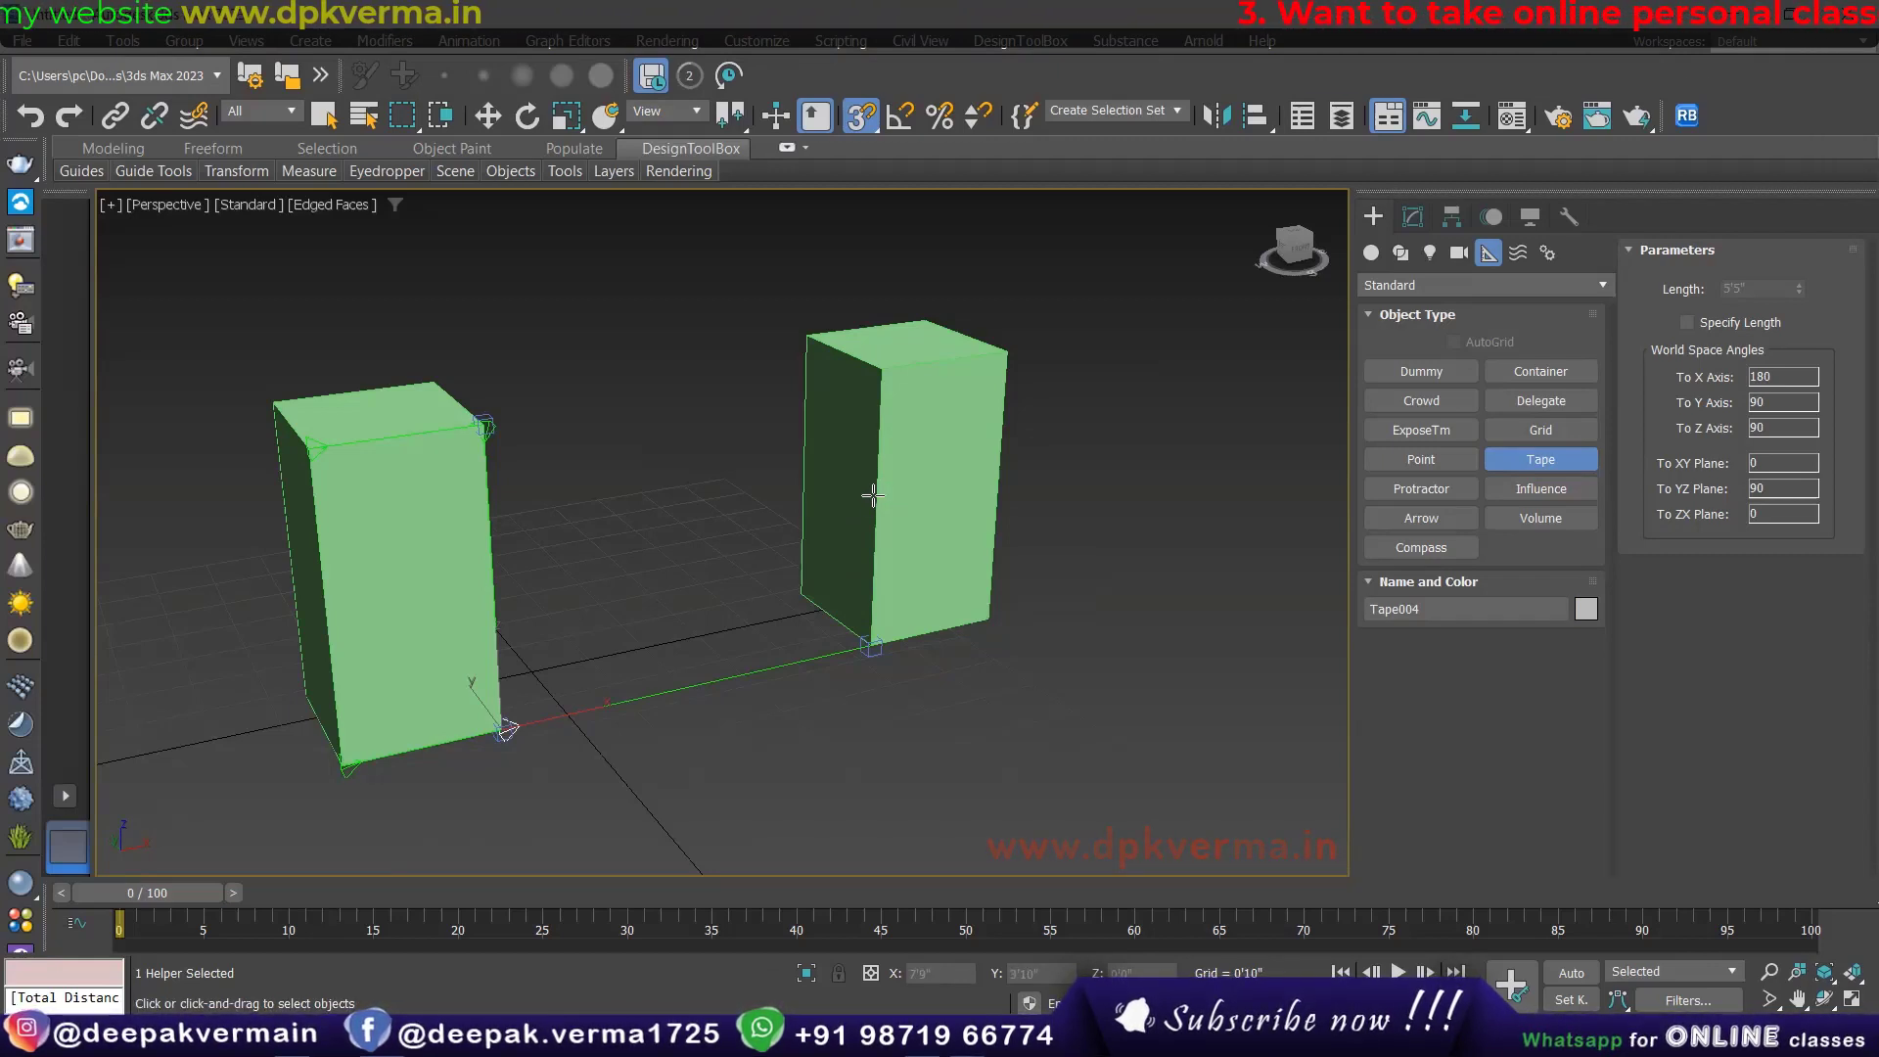
# Select Box002, drag it further right, then undo the move.
pyautogui.press('w')
pyautogui.click(871, 508)
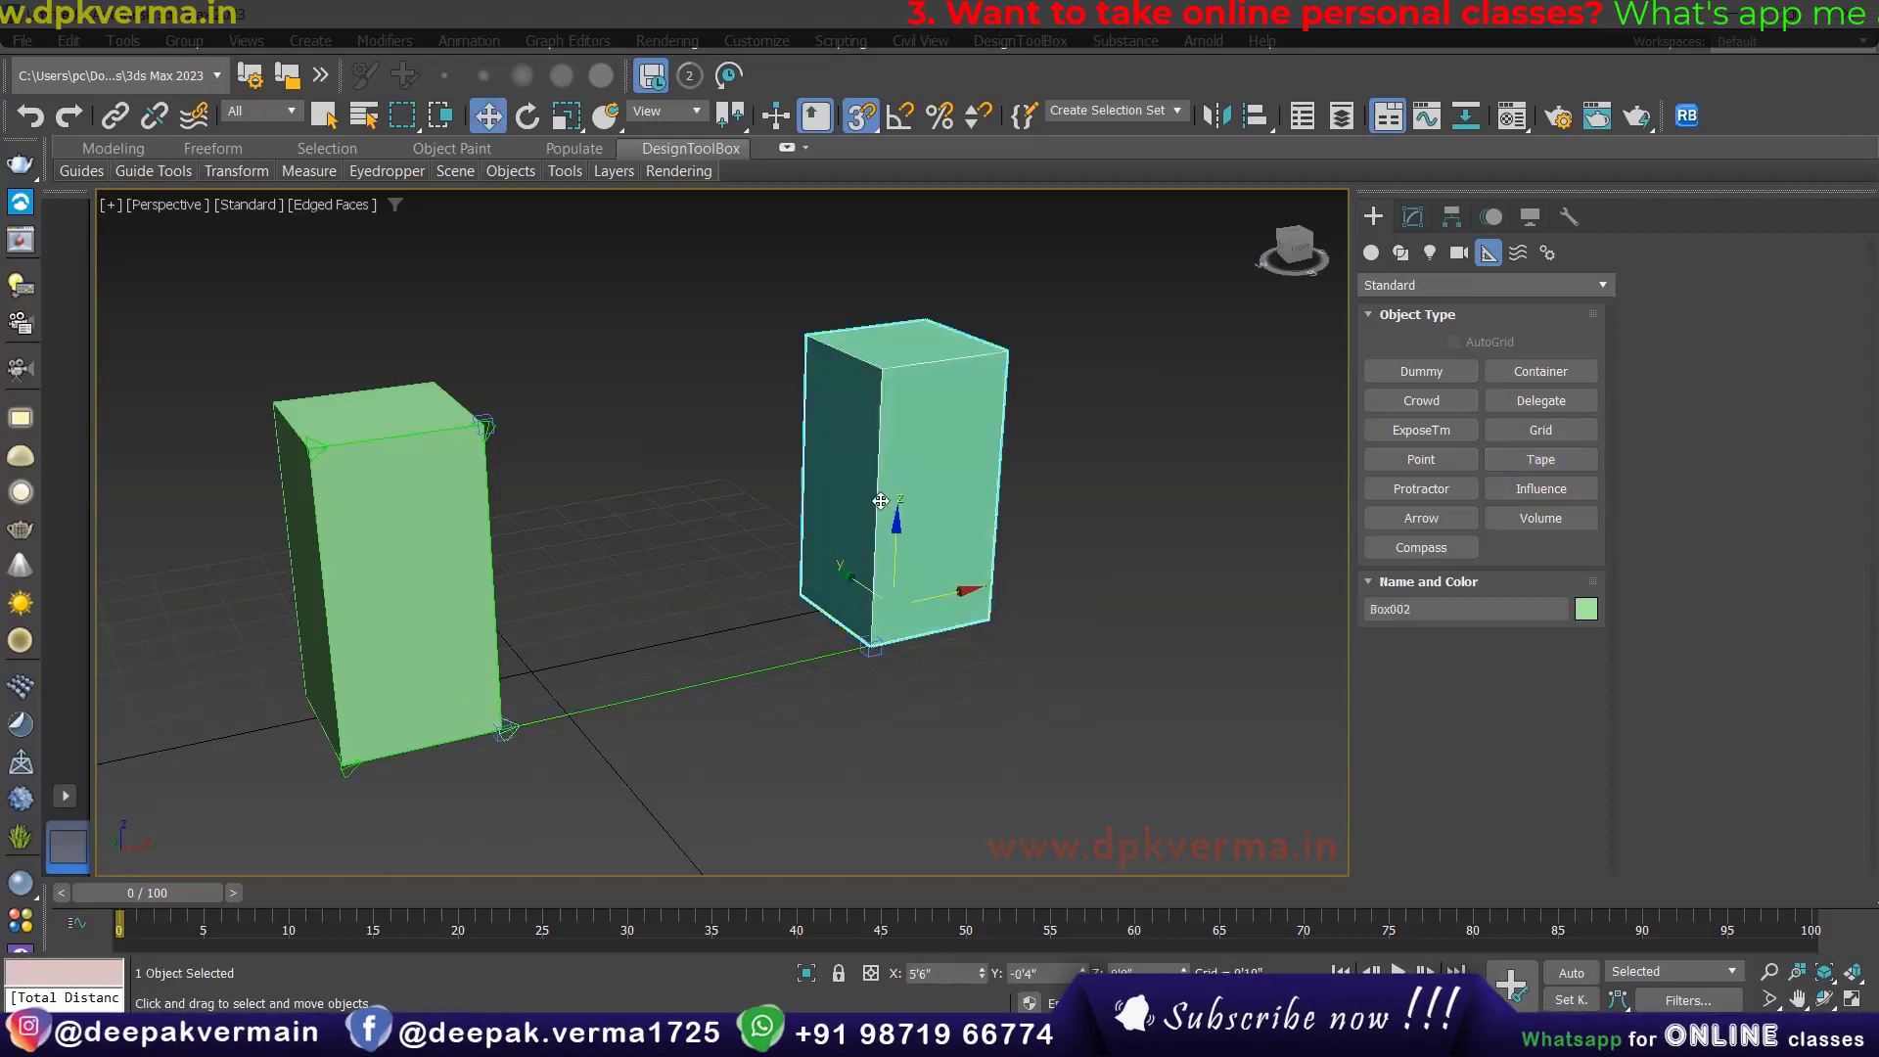
pyautogui.moveTo(935, 607); pyautogui.dragTo(1076, 573)
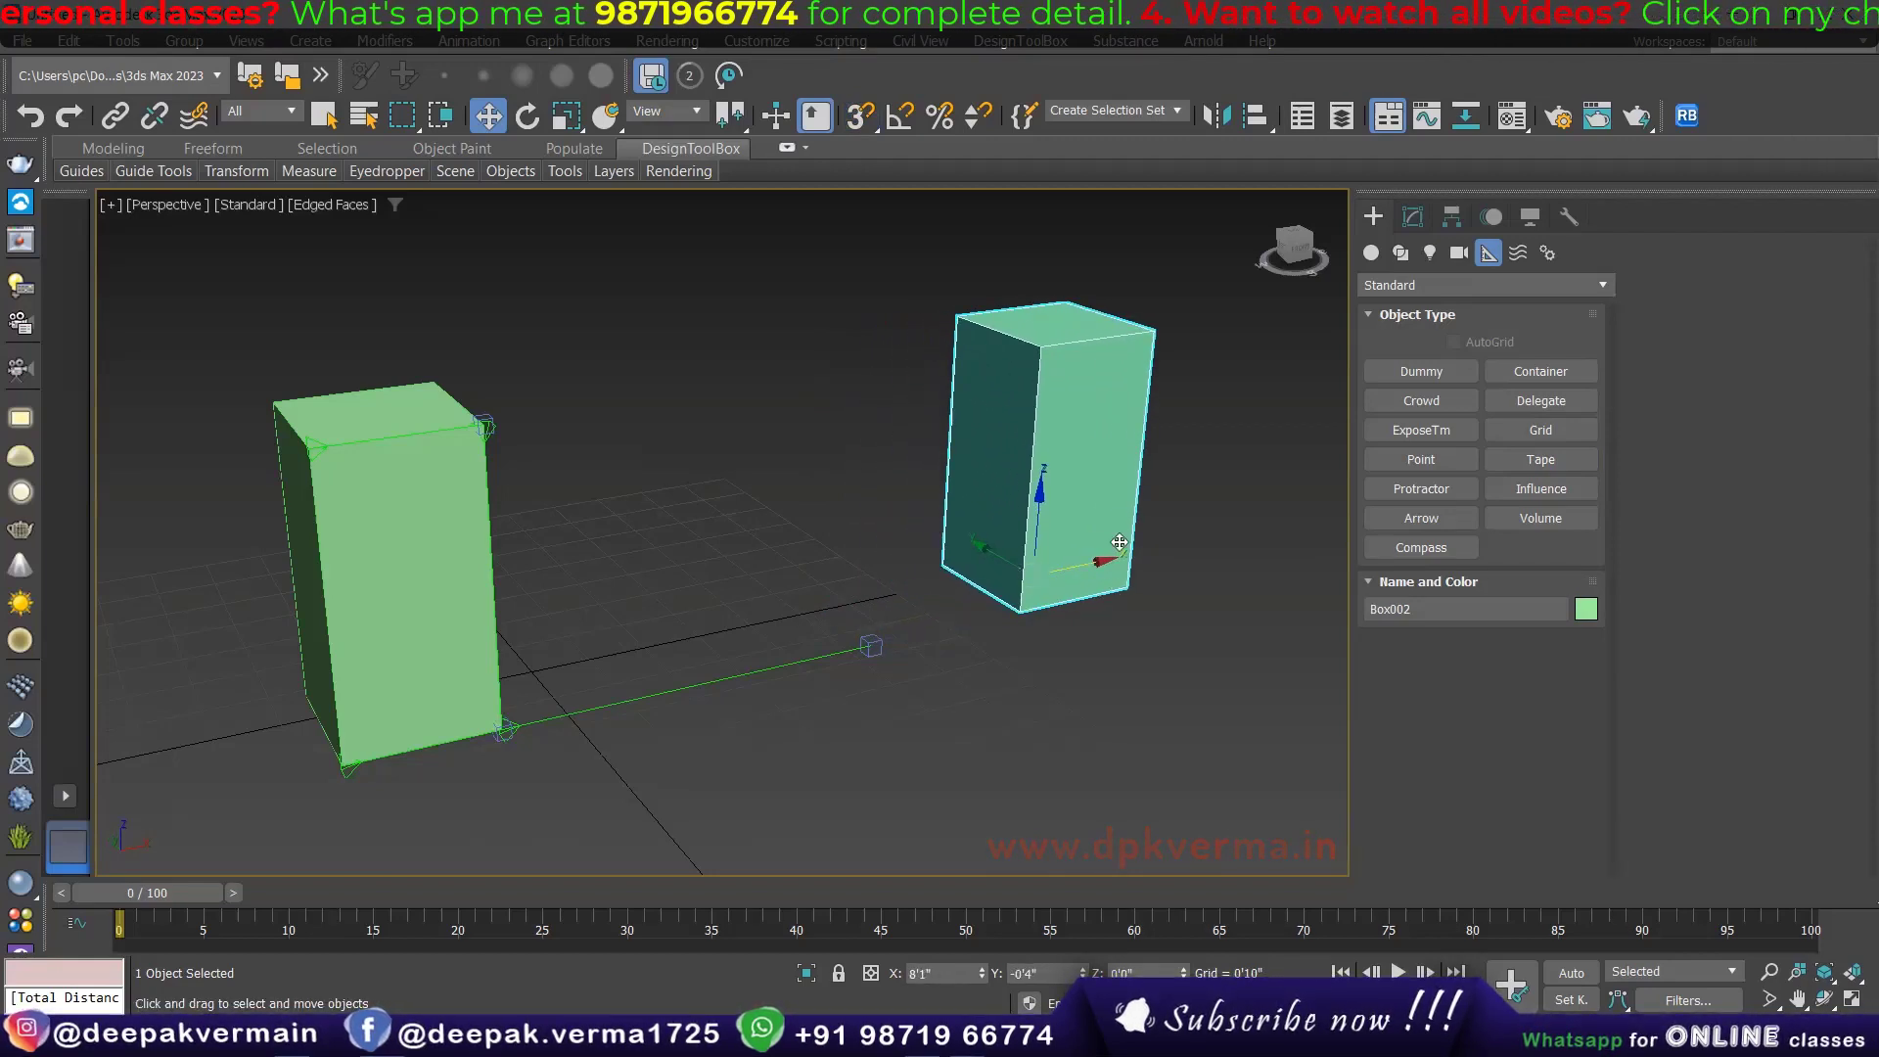
pyautogui.hotkey('ctrl', 'z')
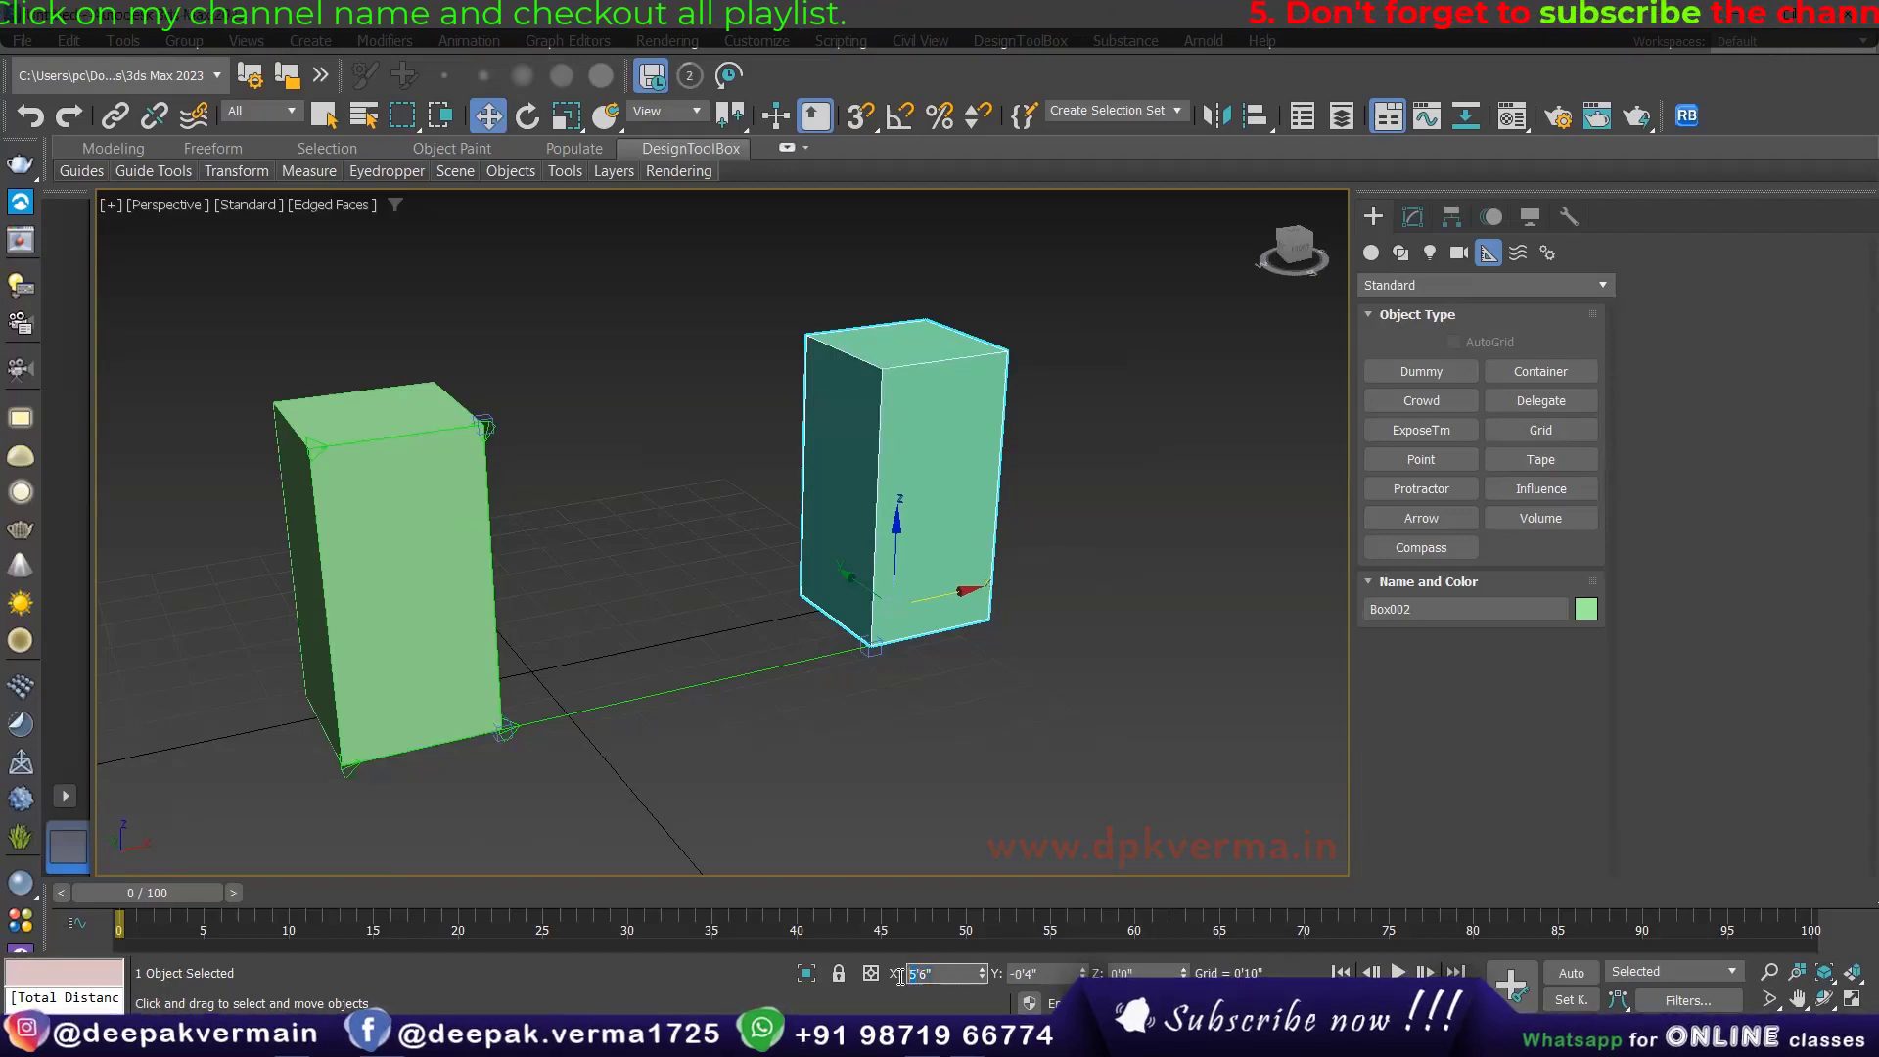
# Set Box002's X position to 7'6", then undo it back to 5'6".
pyautogui.write("7'6")
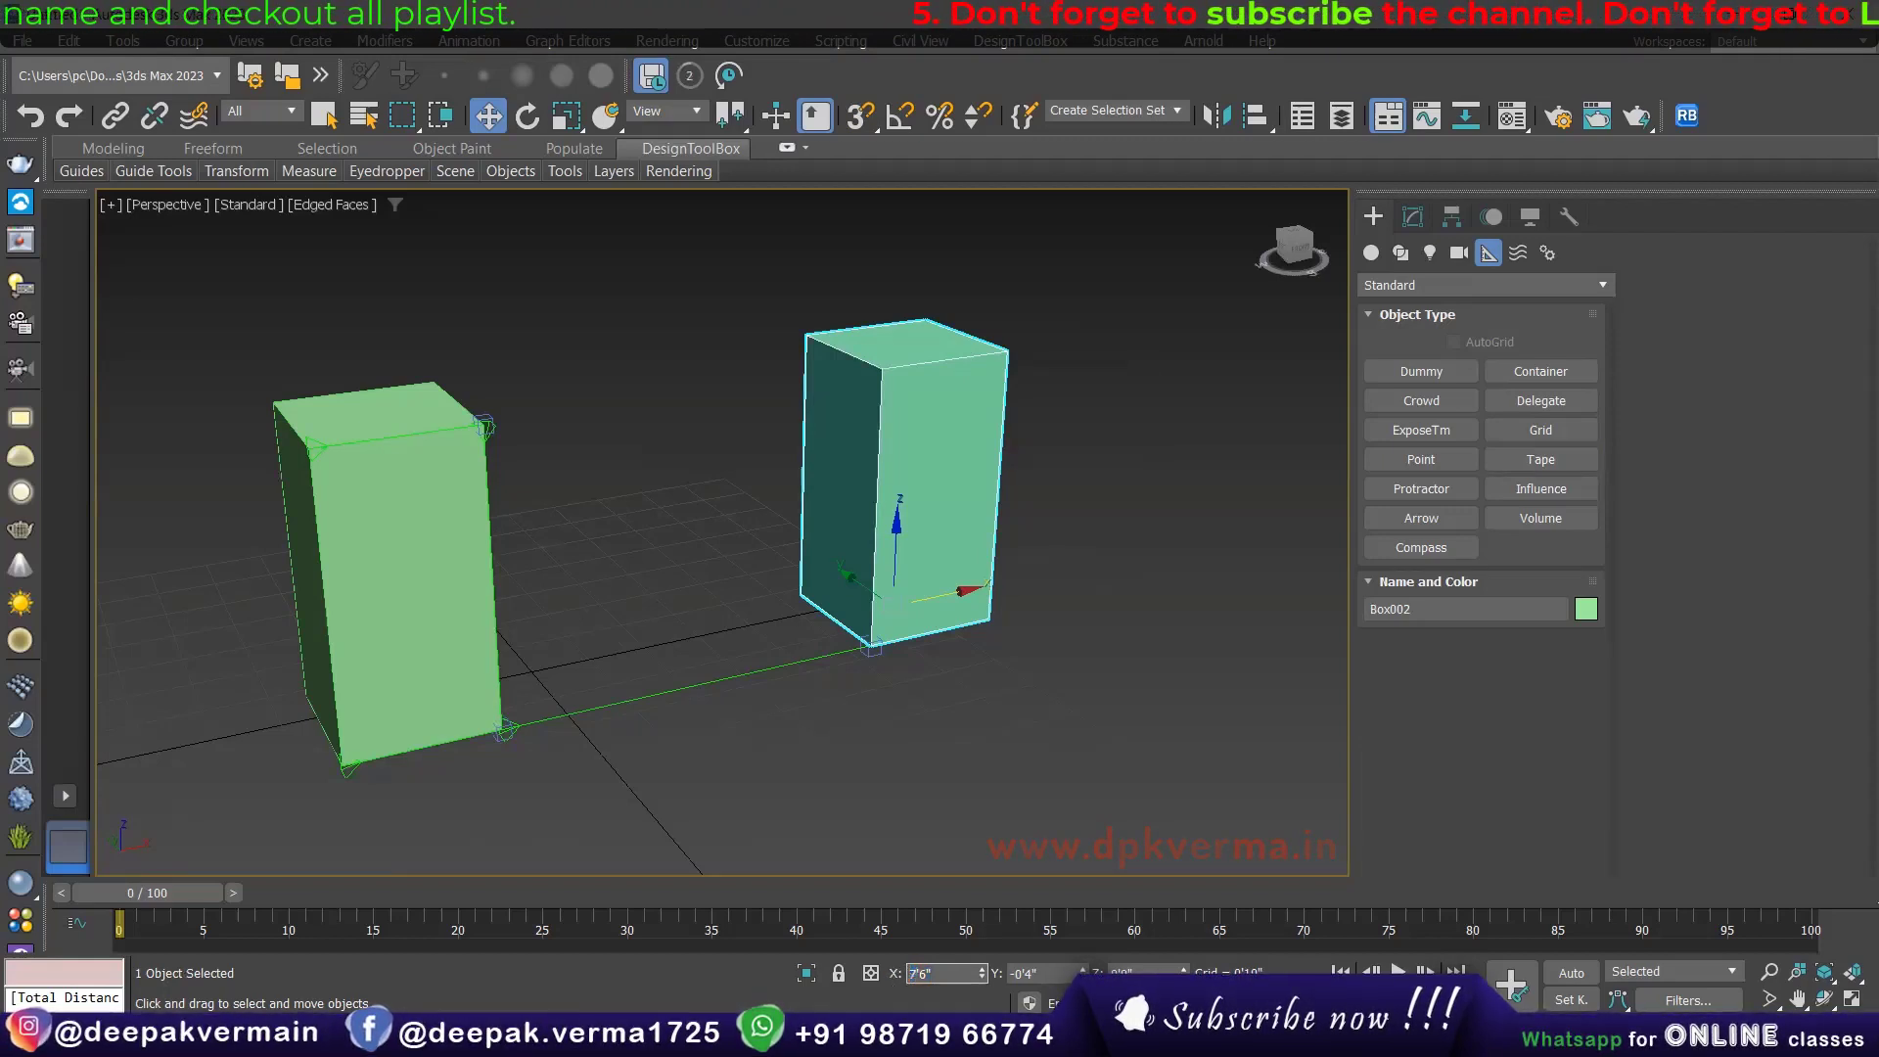
pyautogui.press('Return')
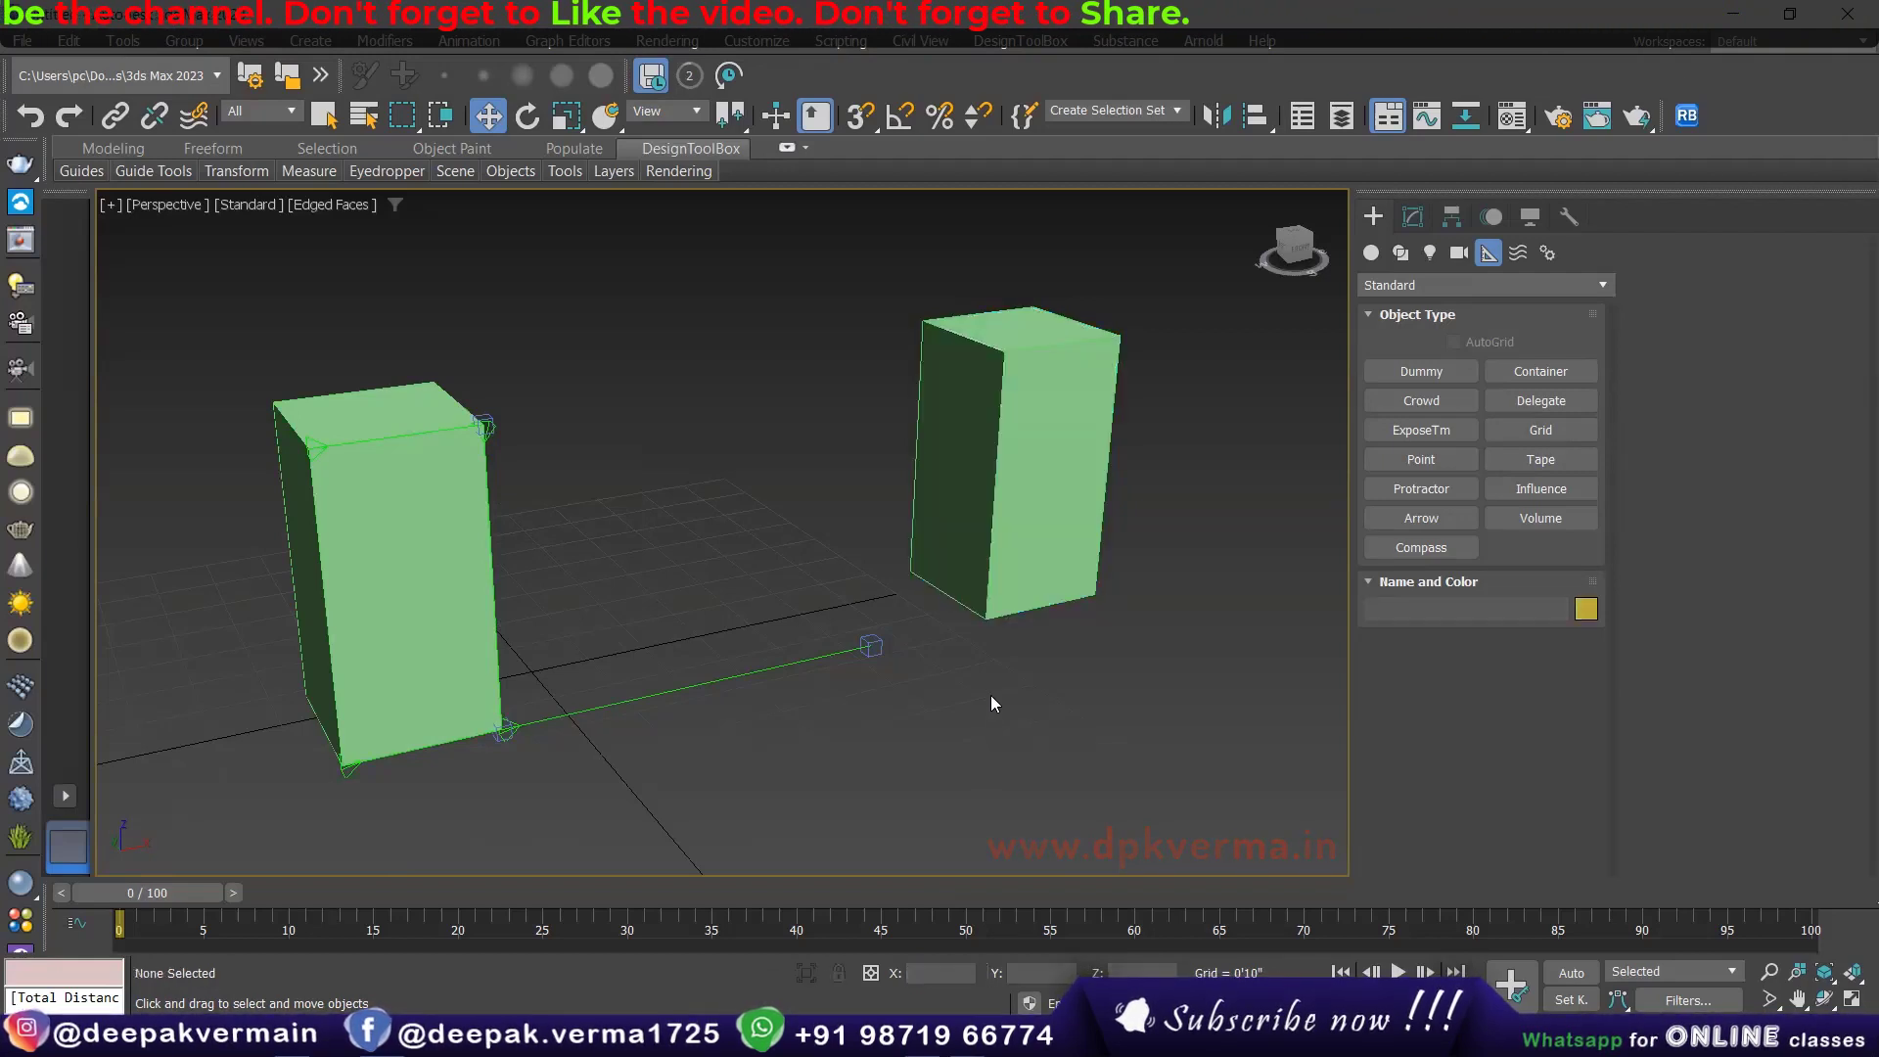
pyautogui.hotkey('ctrl', 'z')
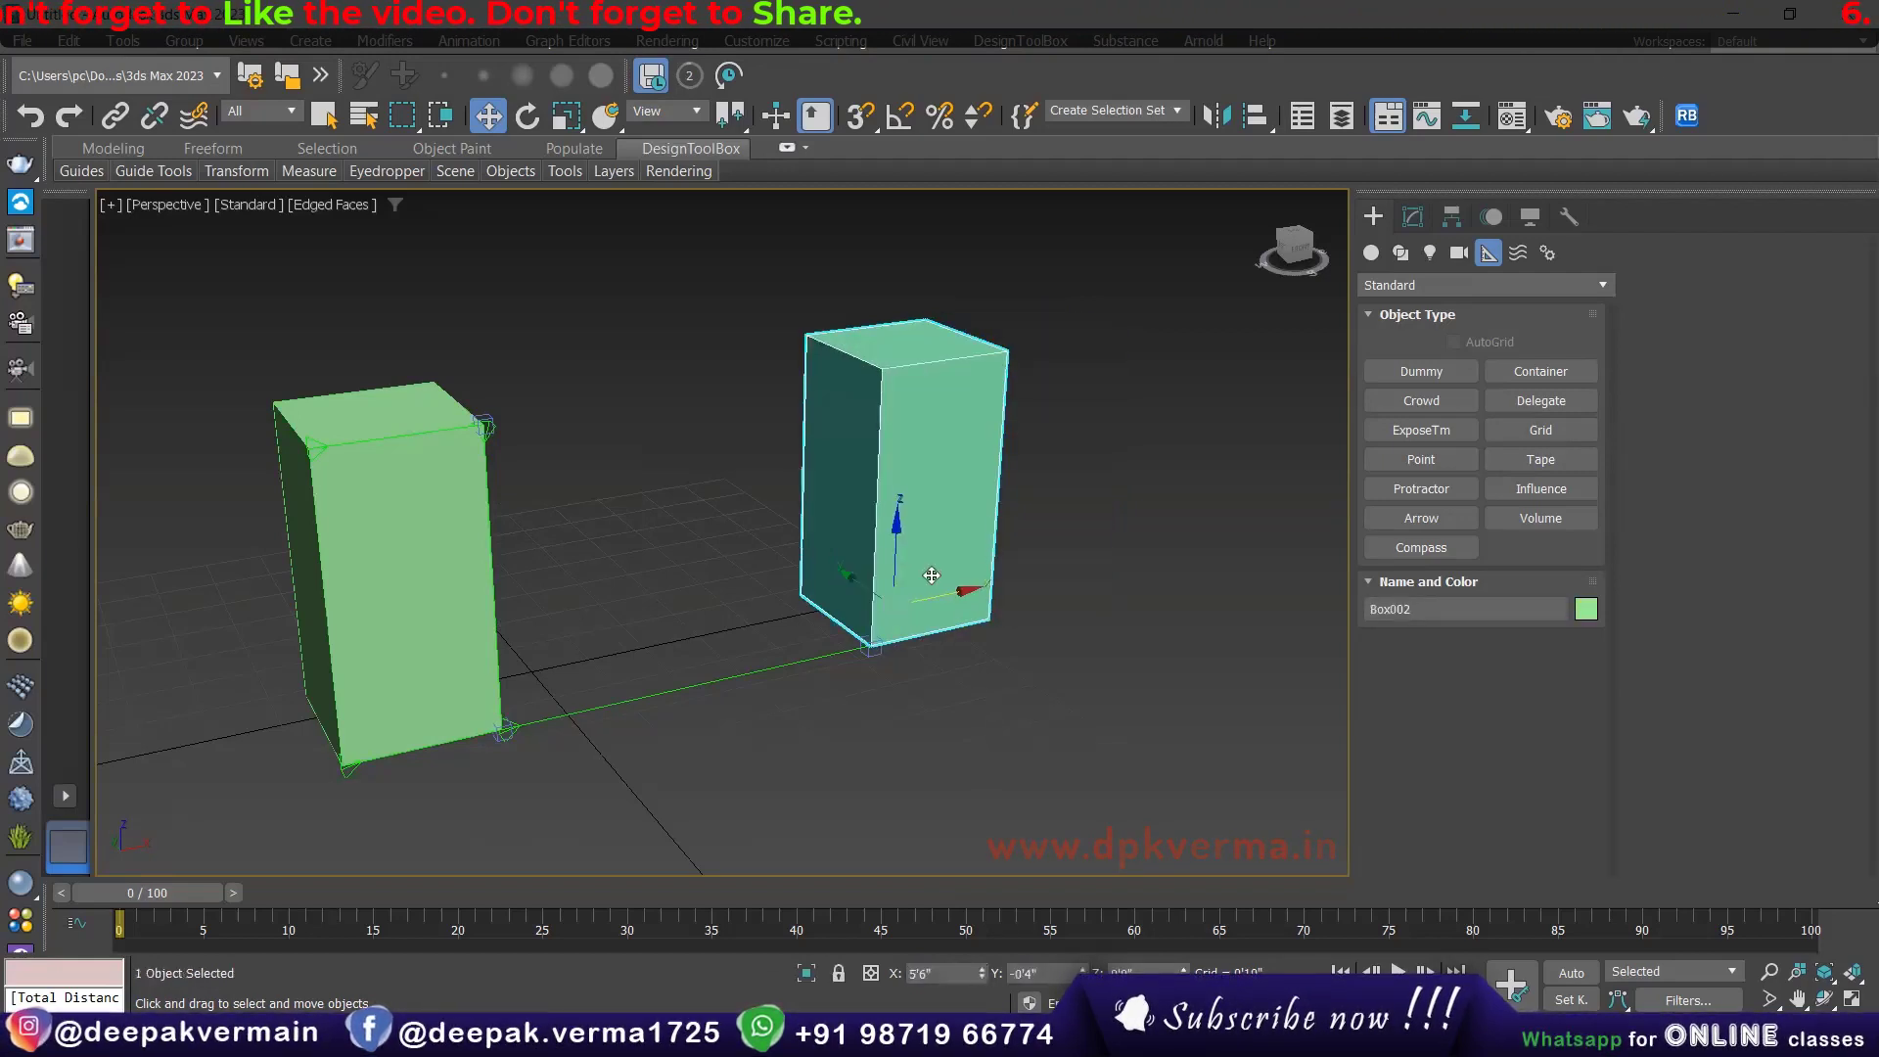
# Apply a 2-foot Offset X to Box002 in Move Transform Type-In, placing it at 7'6".
pyautogui.rightClick(485, 122)
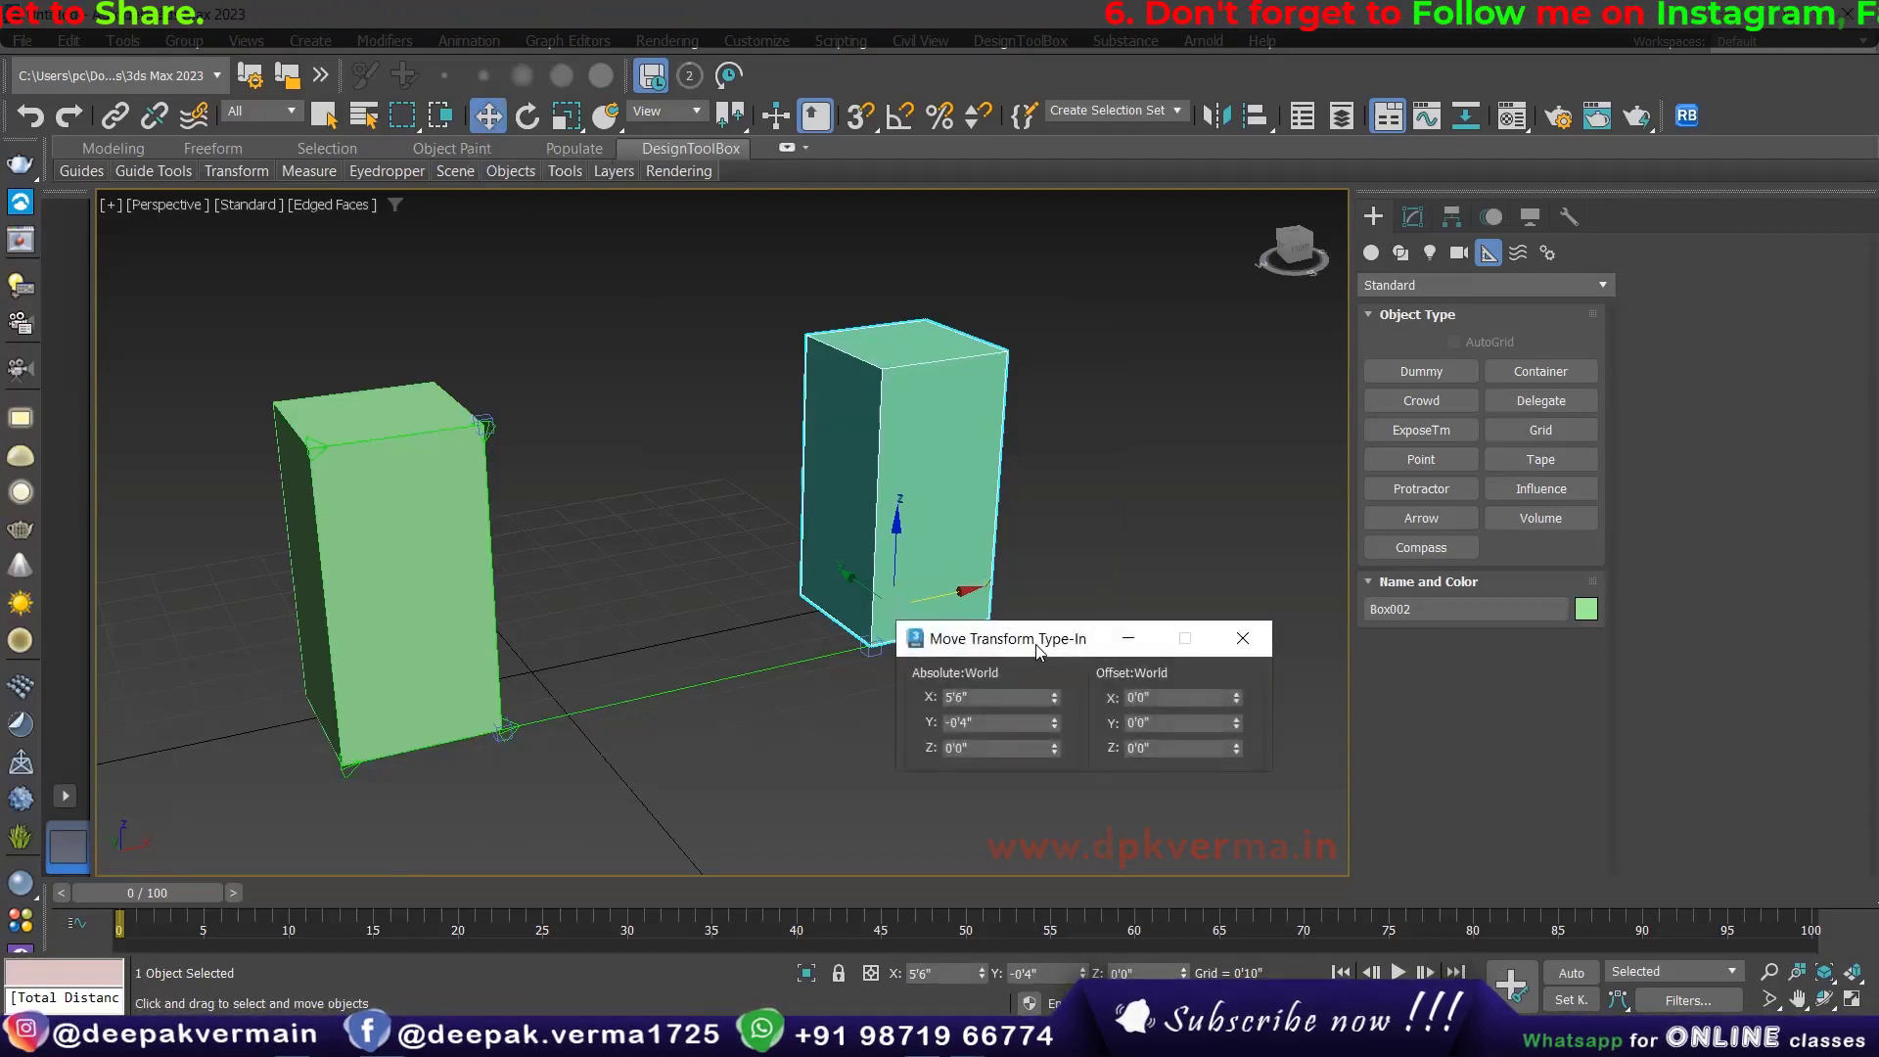
pyautogui.moveTo(1037, 651); pyautogui.dragTo(1135, 470)
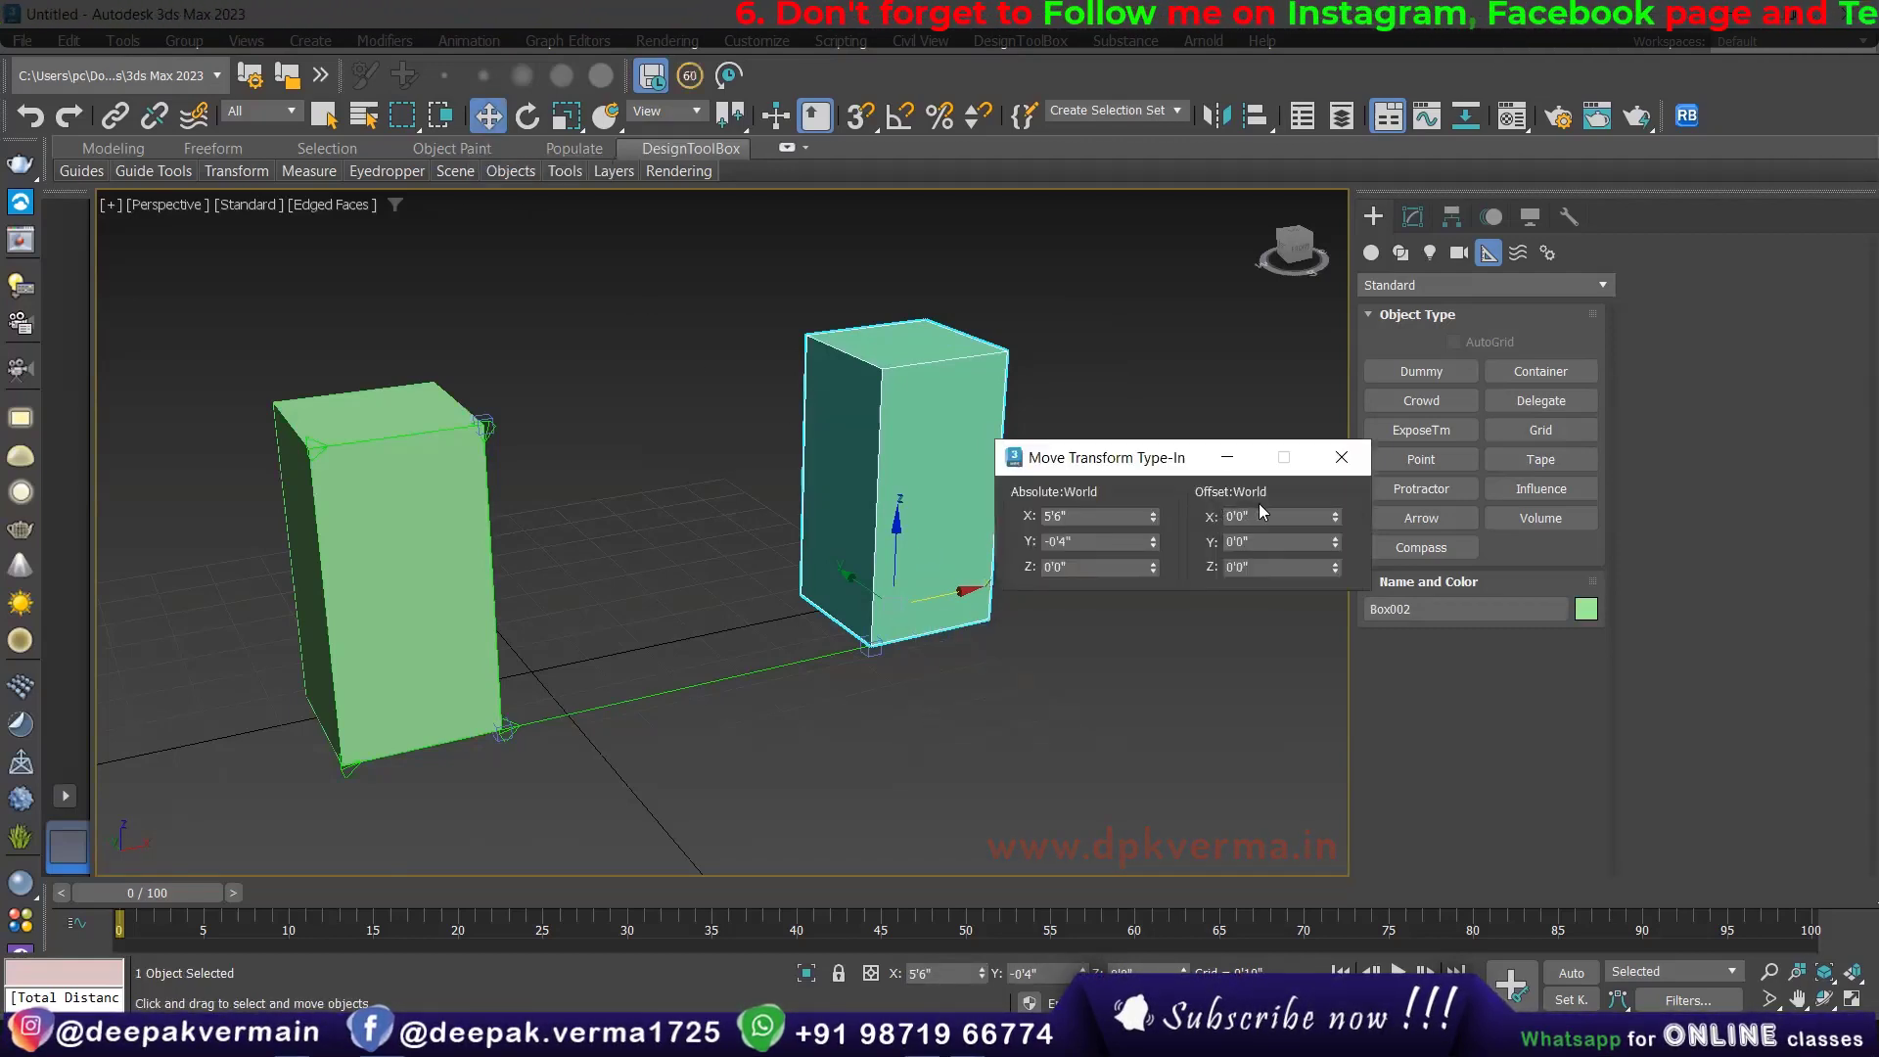
pyautogui.doubleClick(1065, 519)
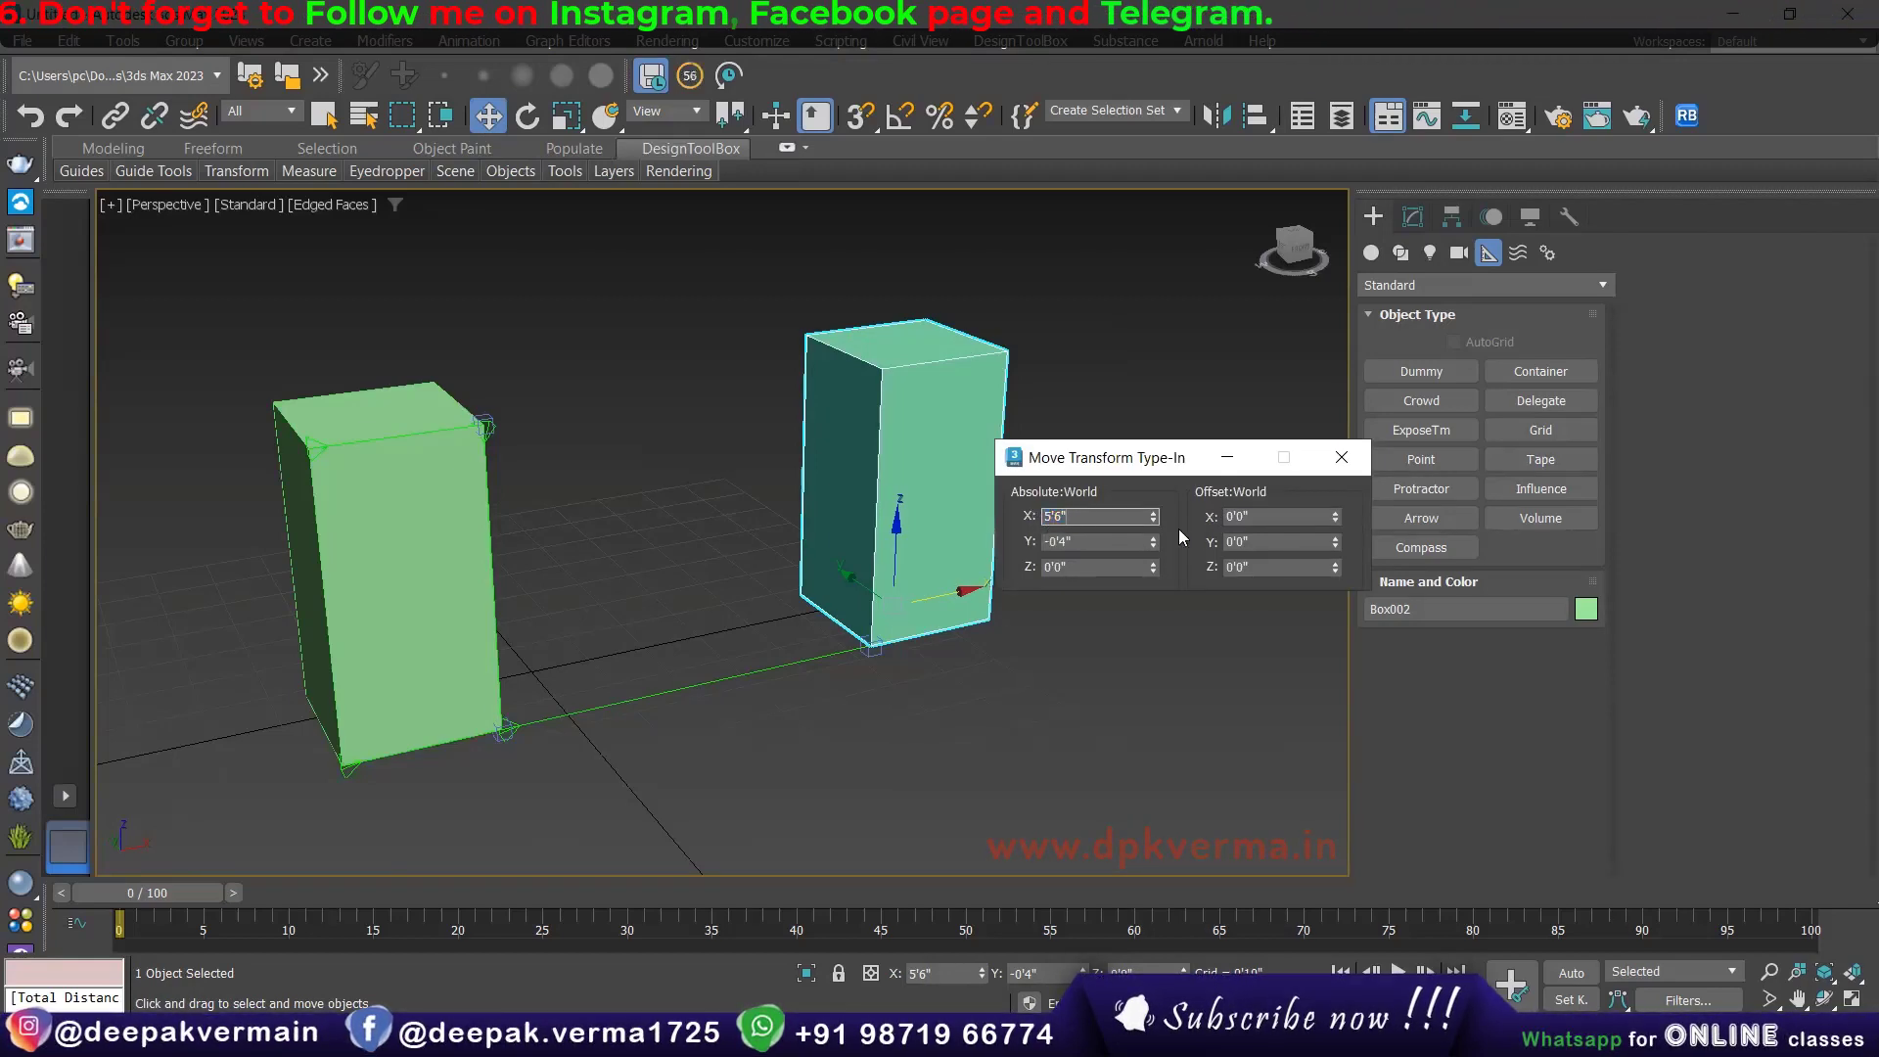
pyautogui.click(1223, 519)
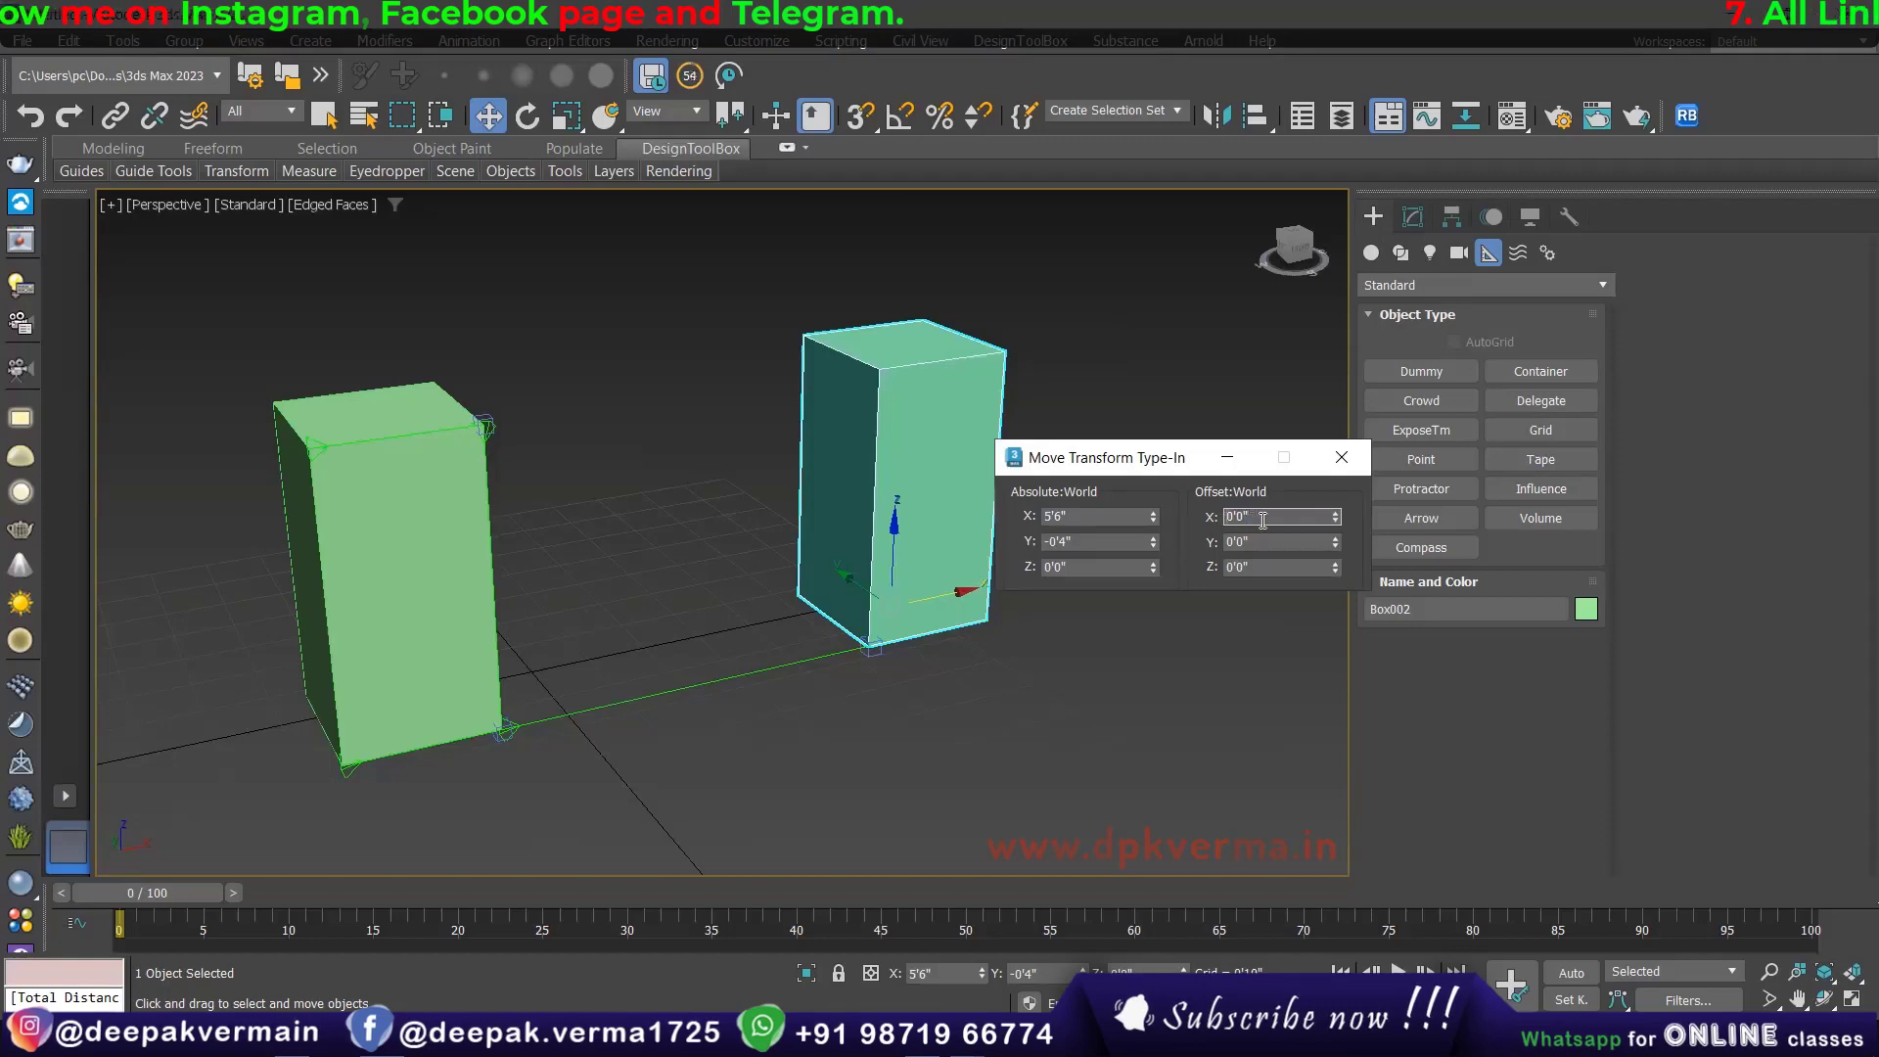
pyautogui.write('2')
pyautogui.press('Return')
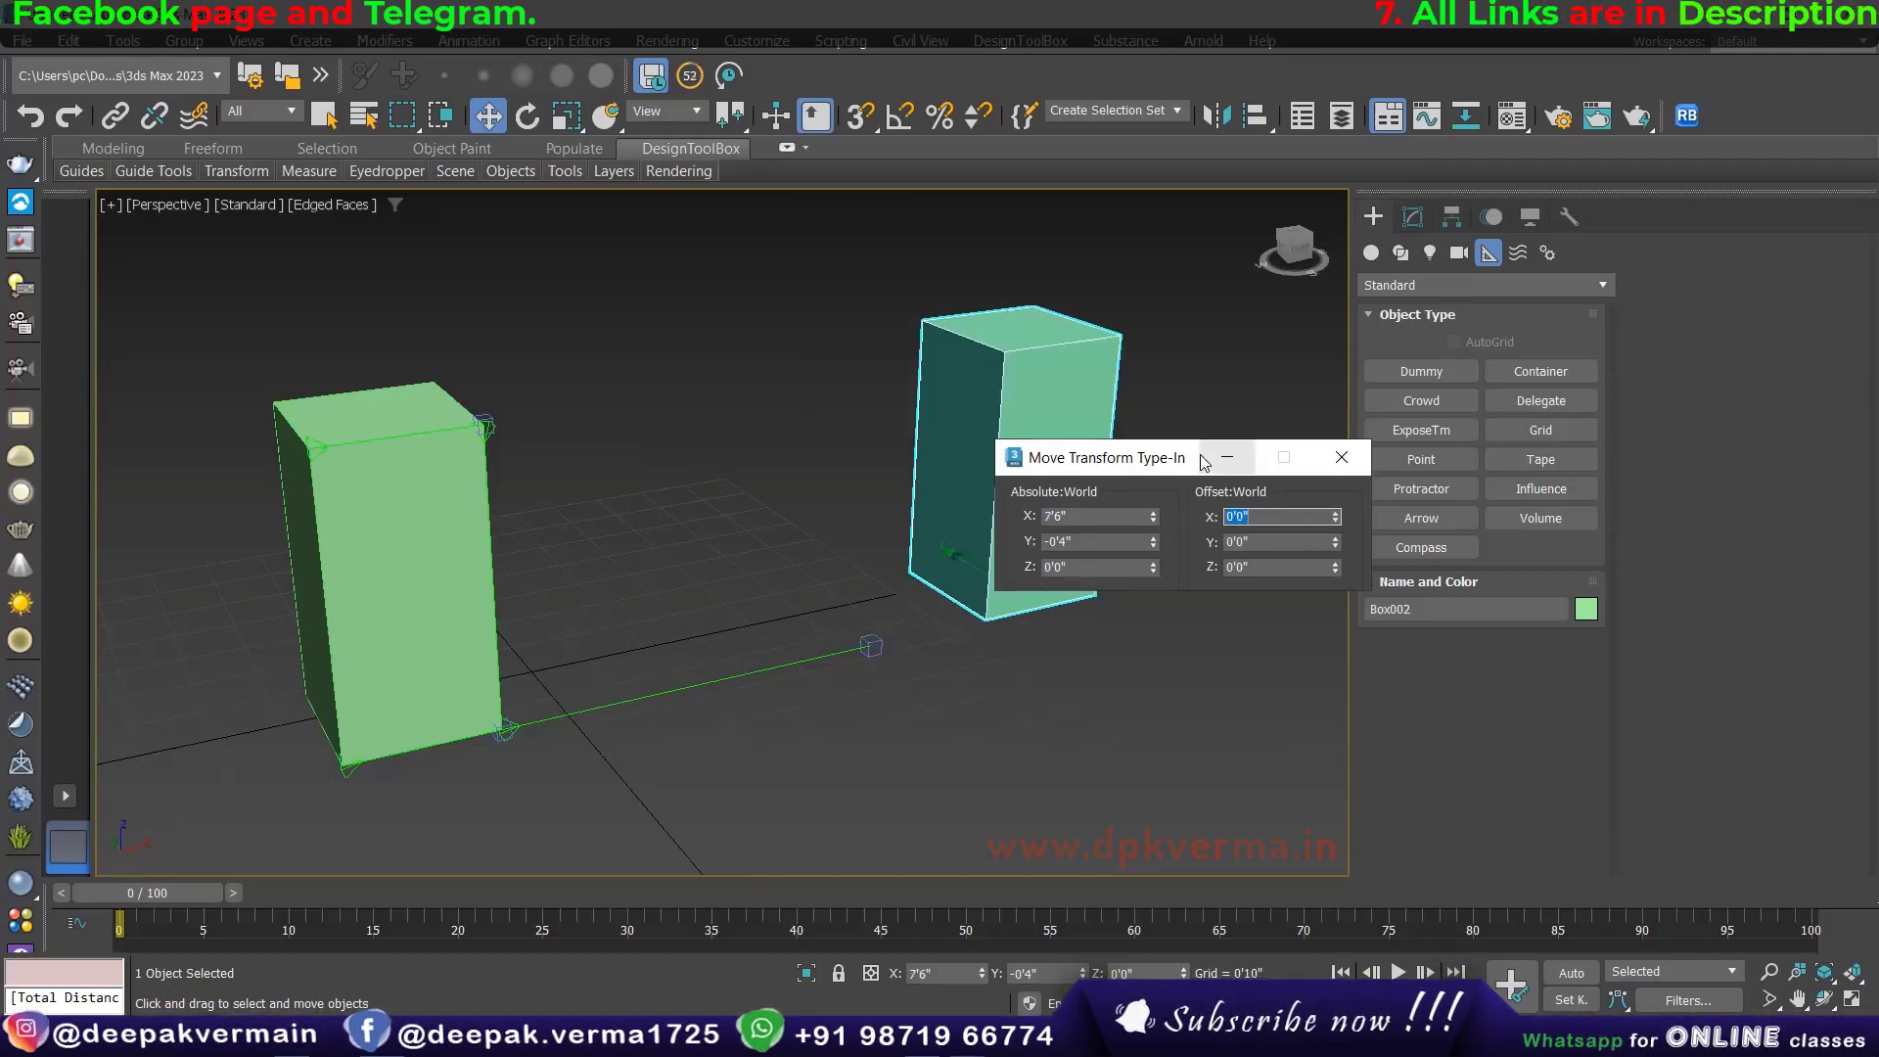
pyautogui.moveTo(1227, 457); pyautogui.dragTo(1348, 502)
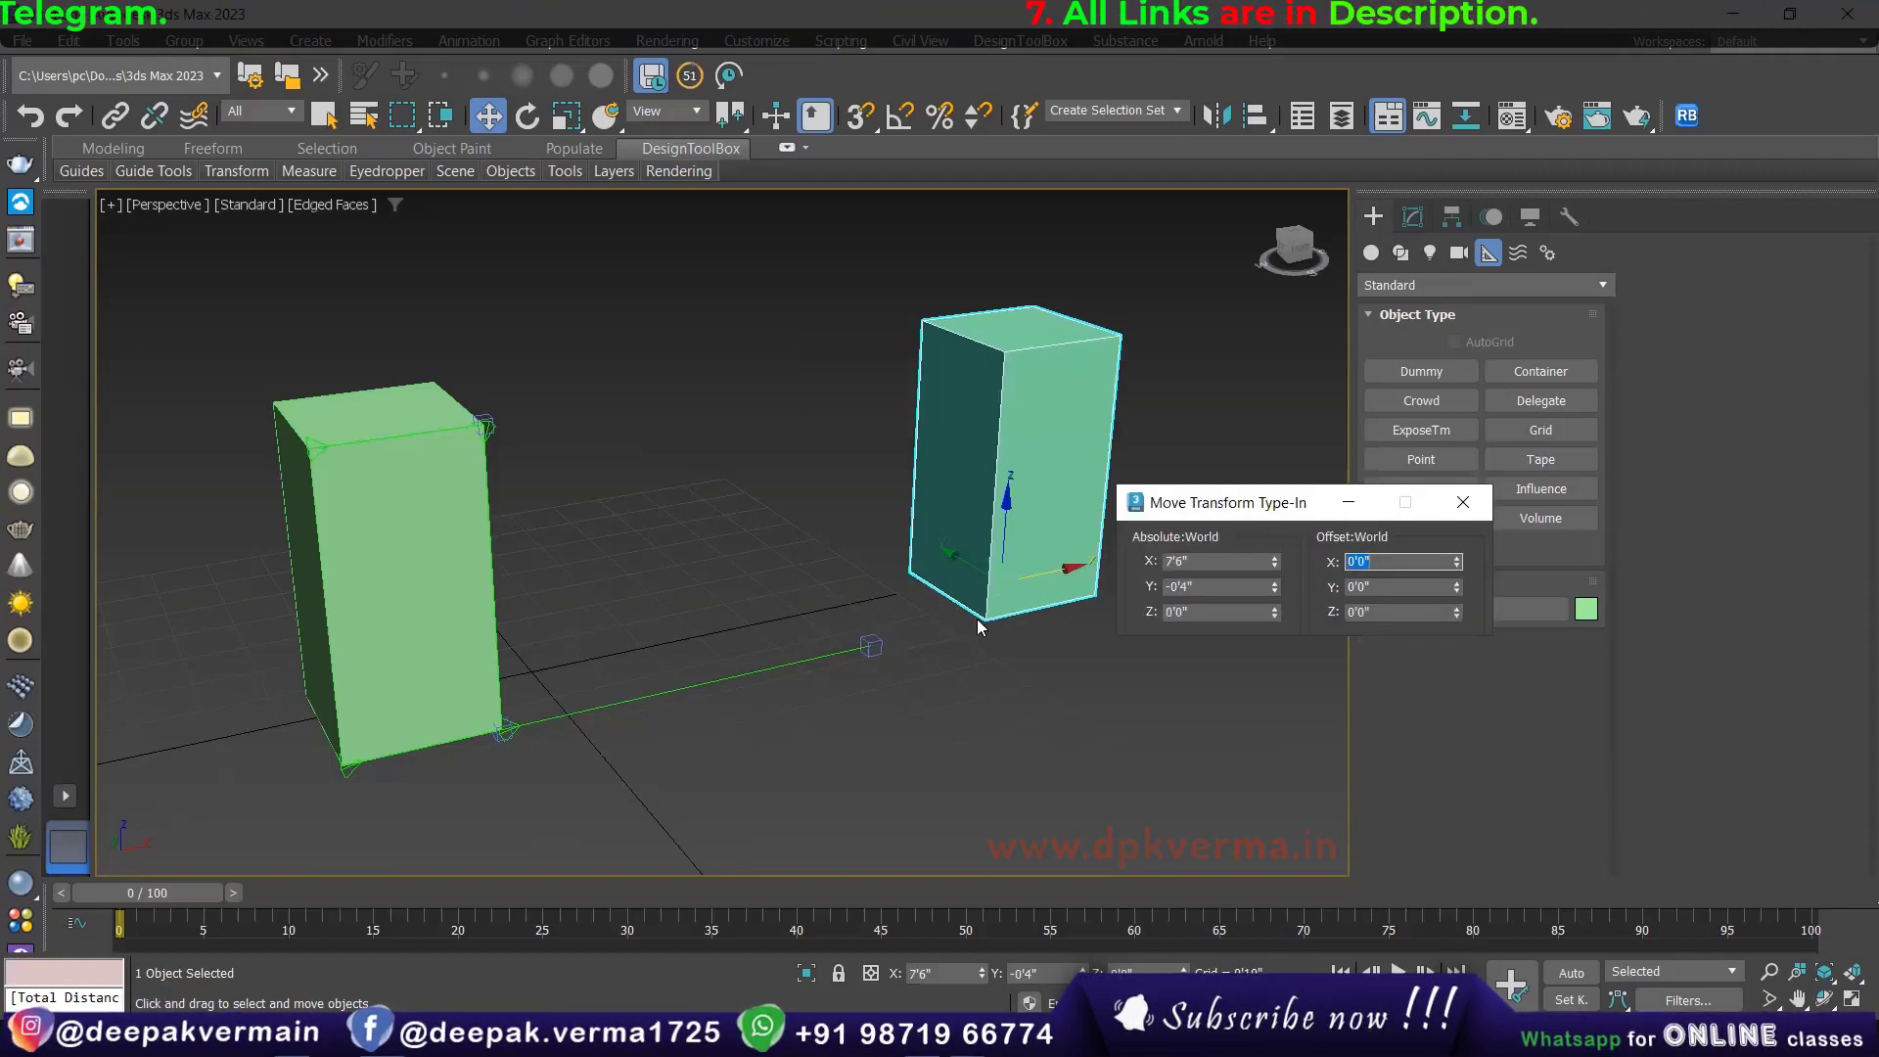
pyautogui.click(1461, 507)
pyautogui.click(1536, 461)
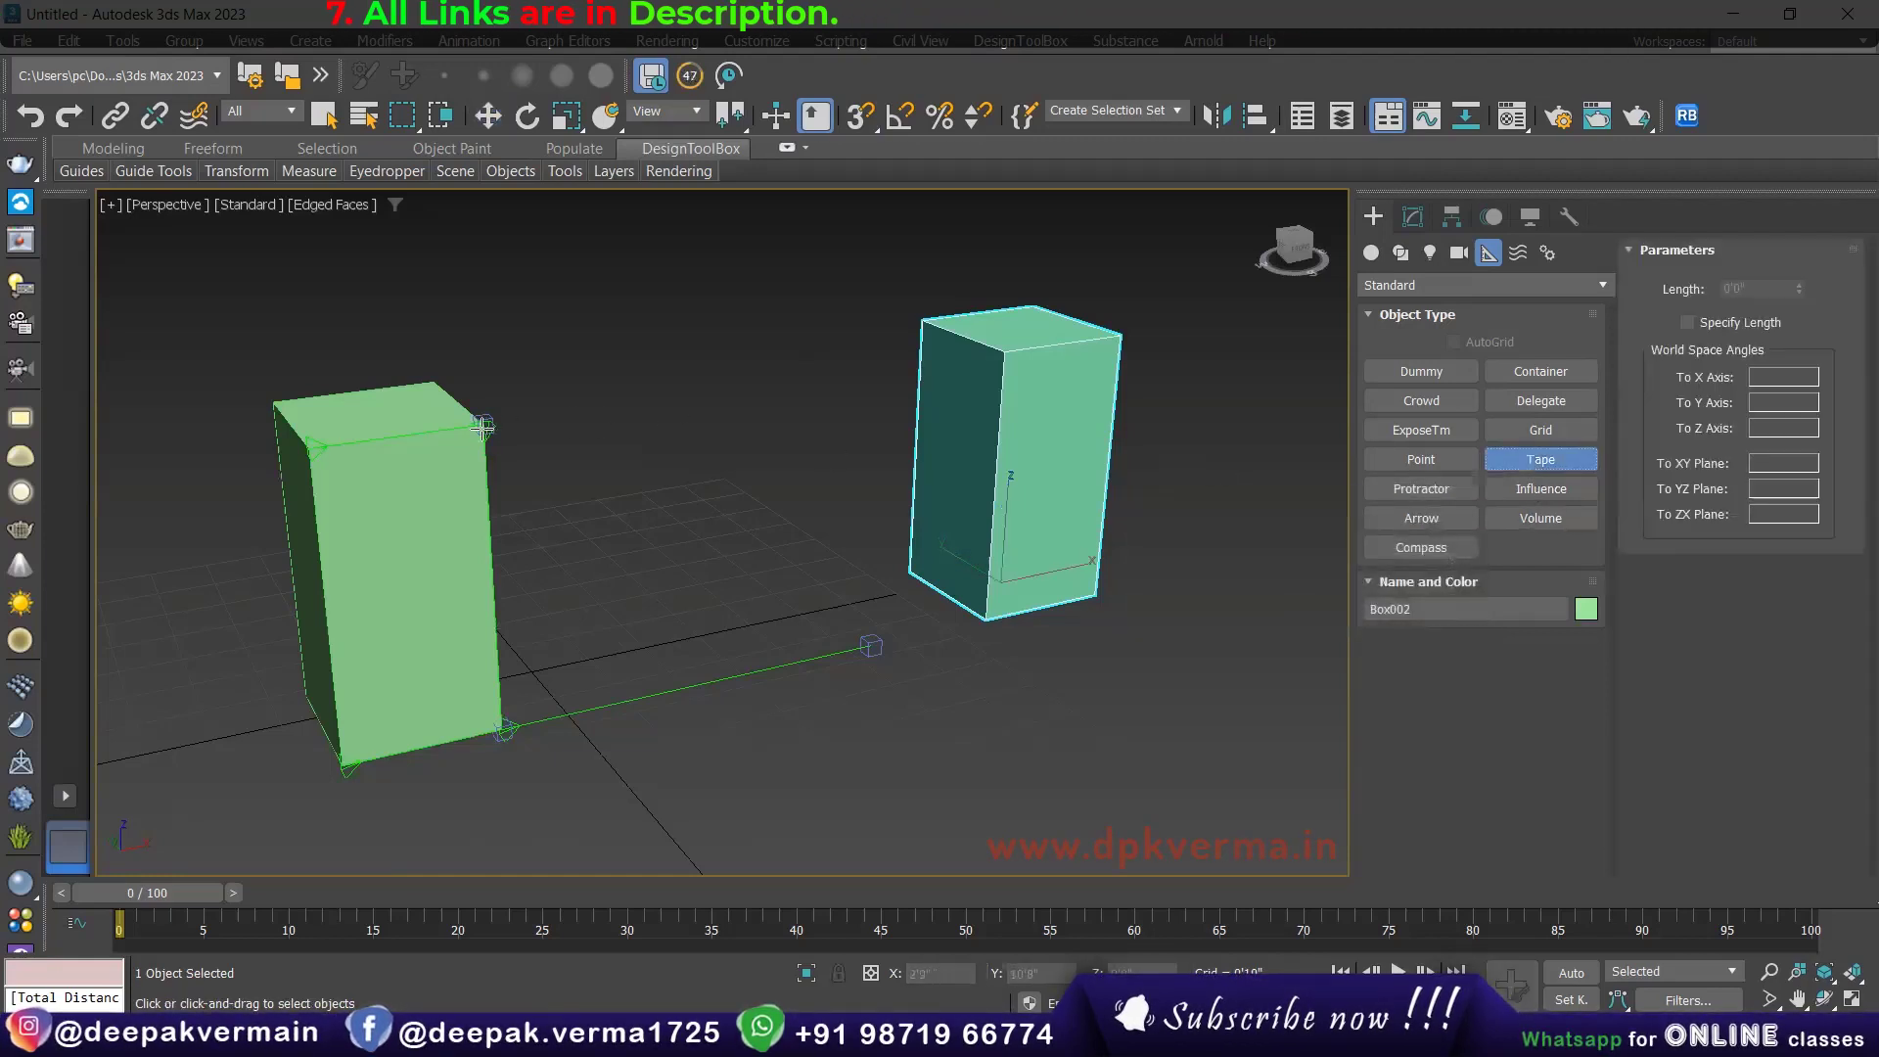
# With snapping on, stretch a Tape between the two boxes' top corners.
pyautogui.press('s')
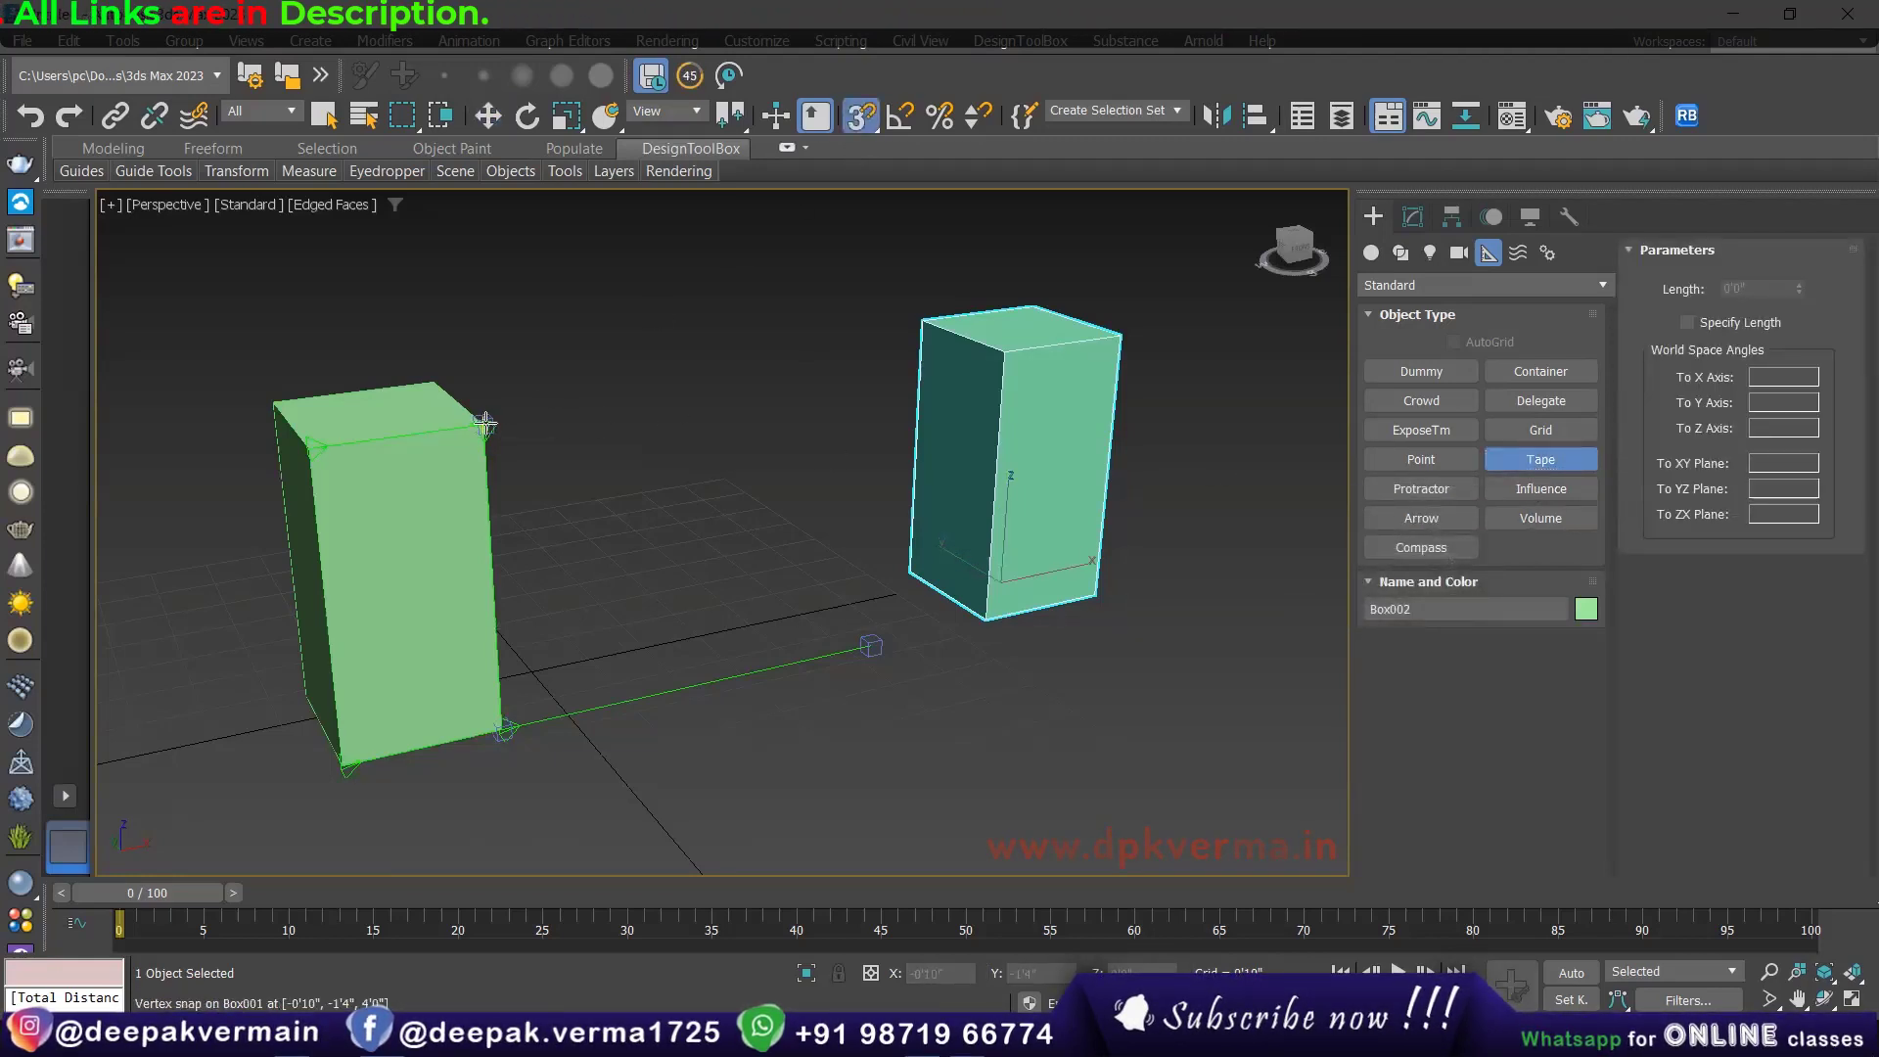
pyautogui.moveTo(485, 423); pyautogui.dragTo(1002, 353)
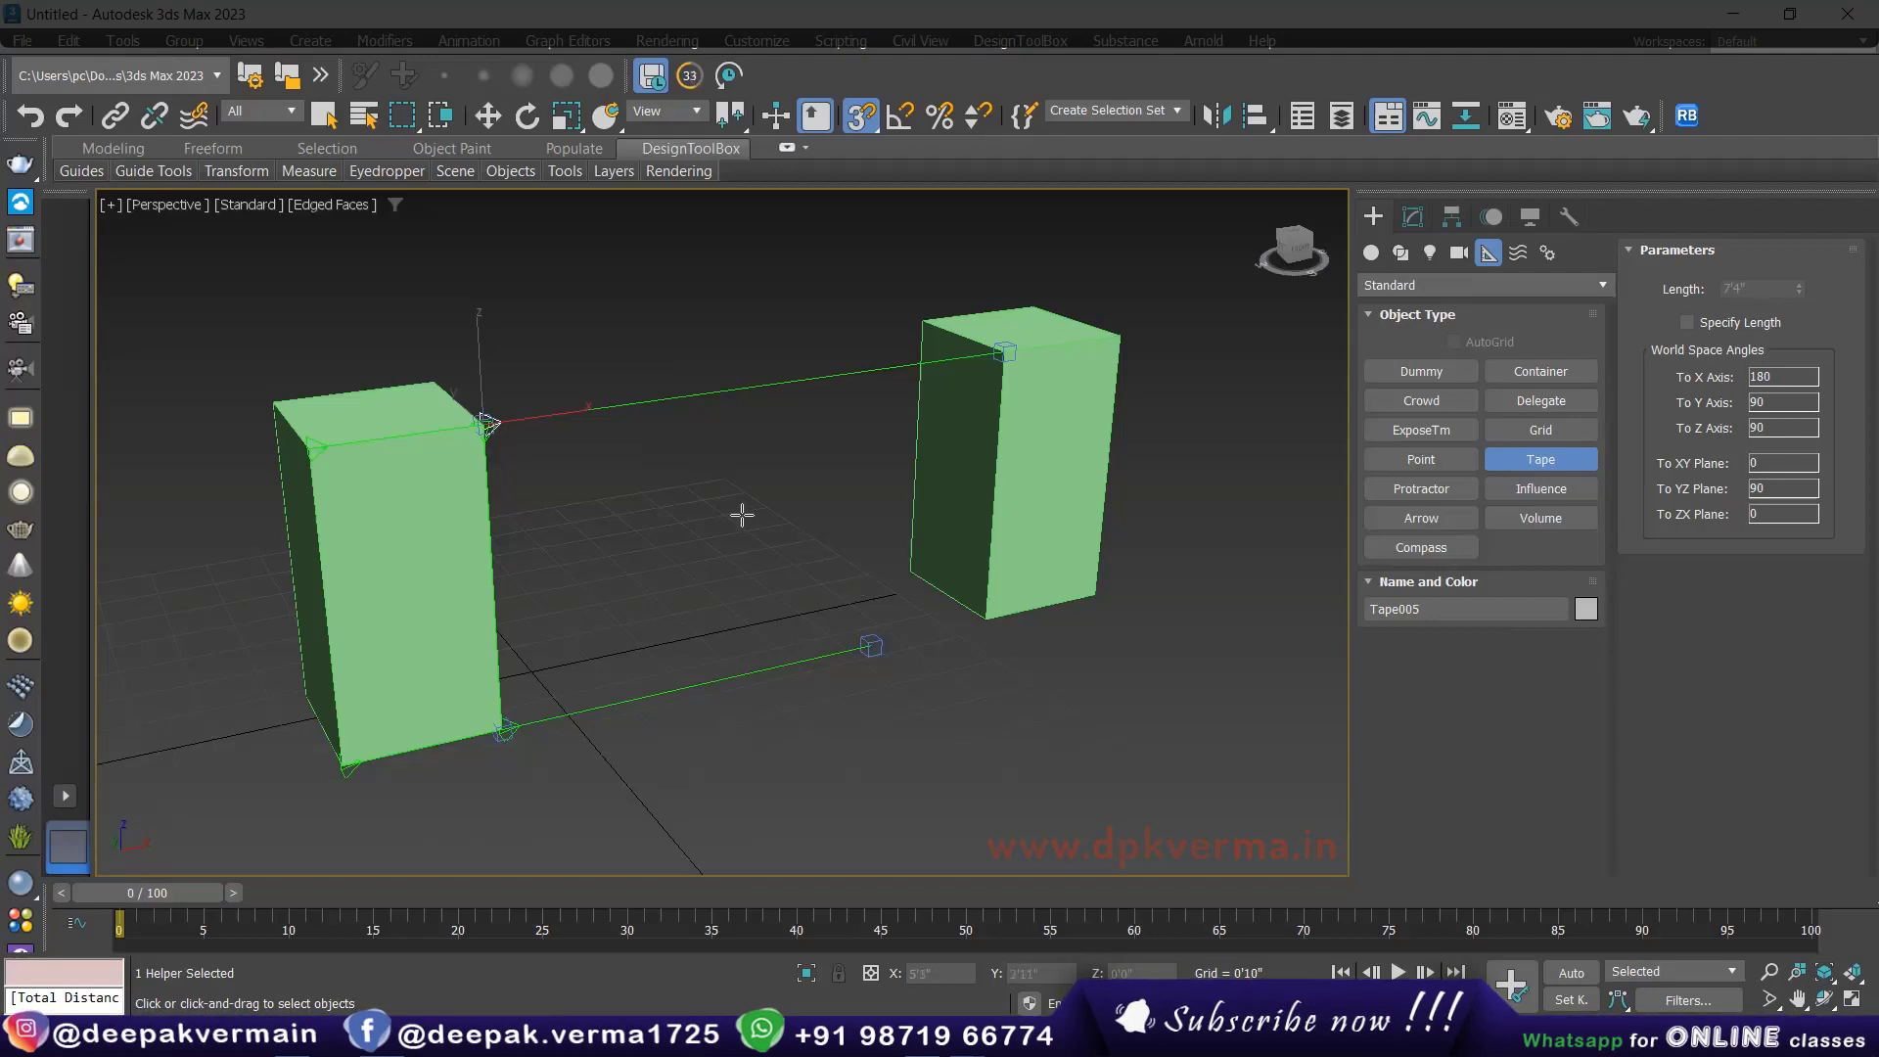
pyautogui.press('w')
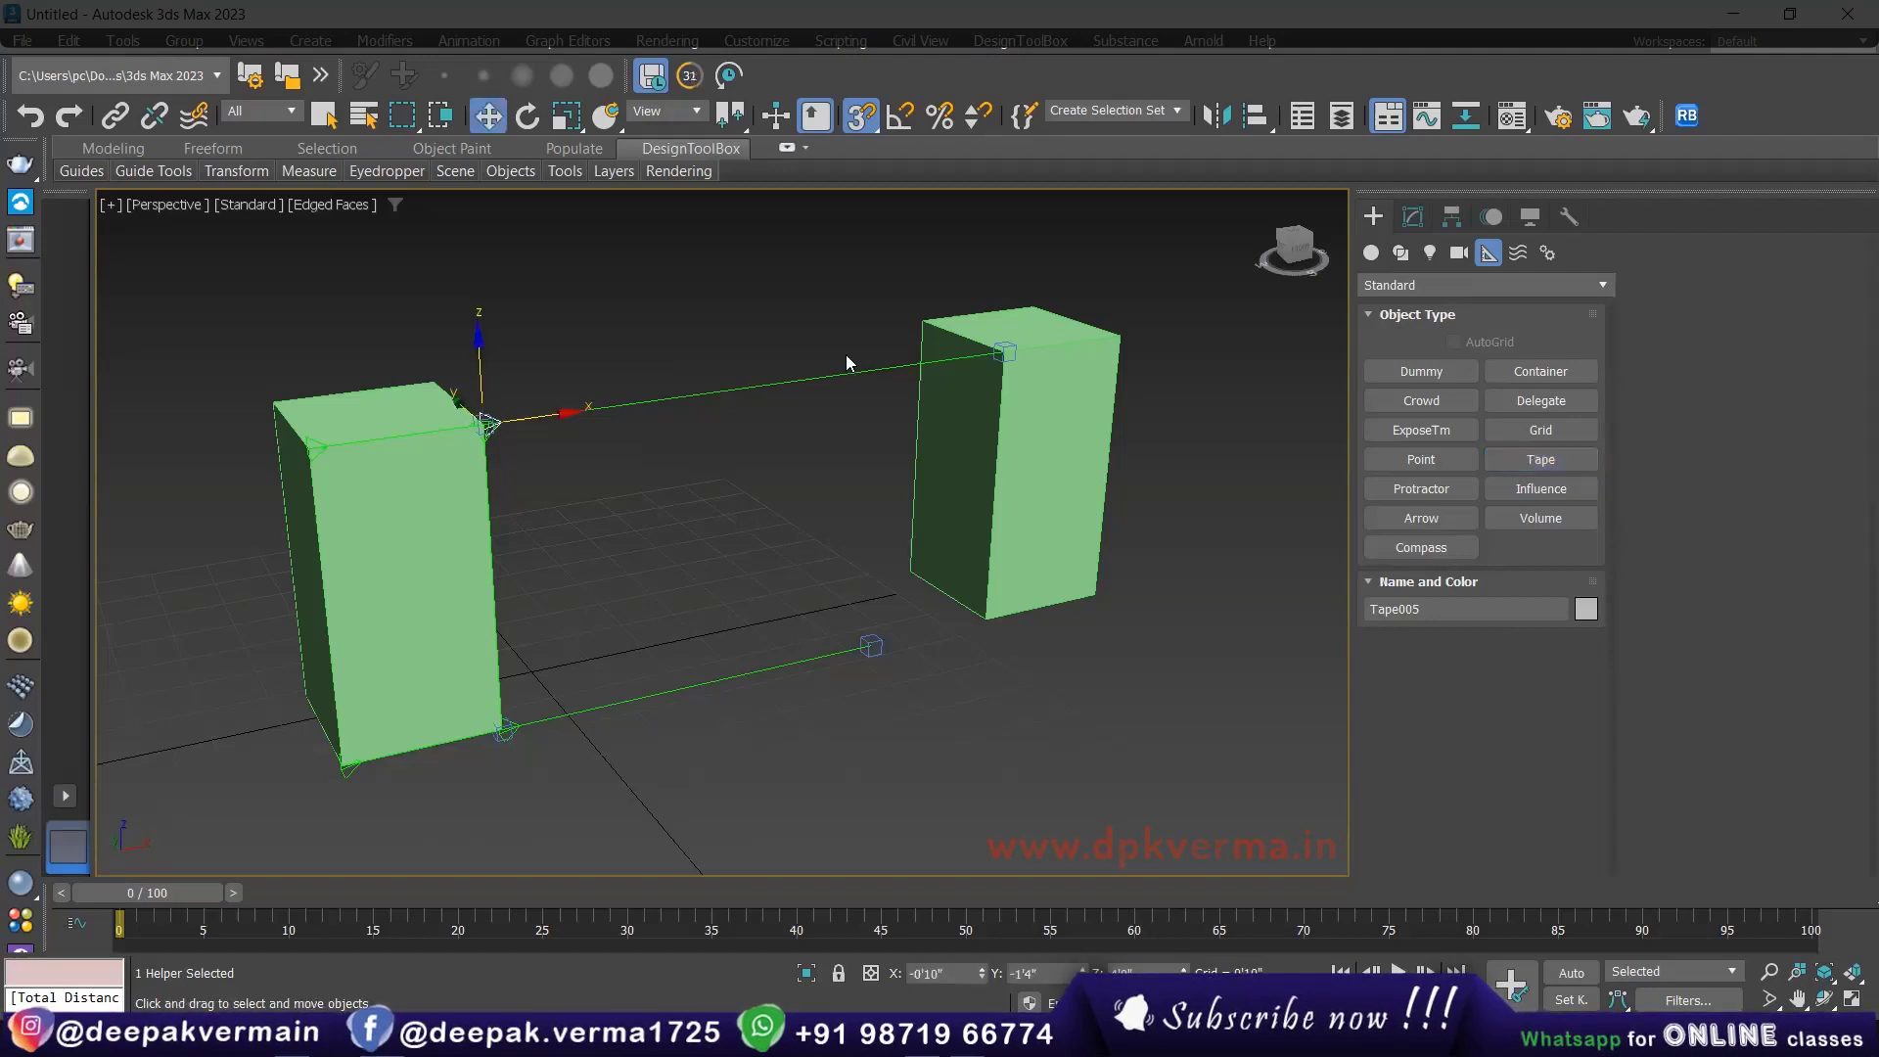
pyautogui.click(753, 362)
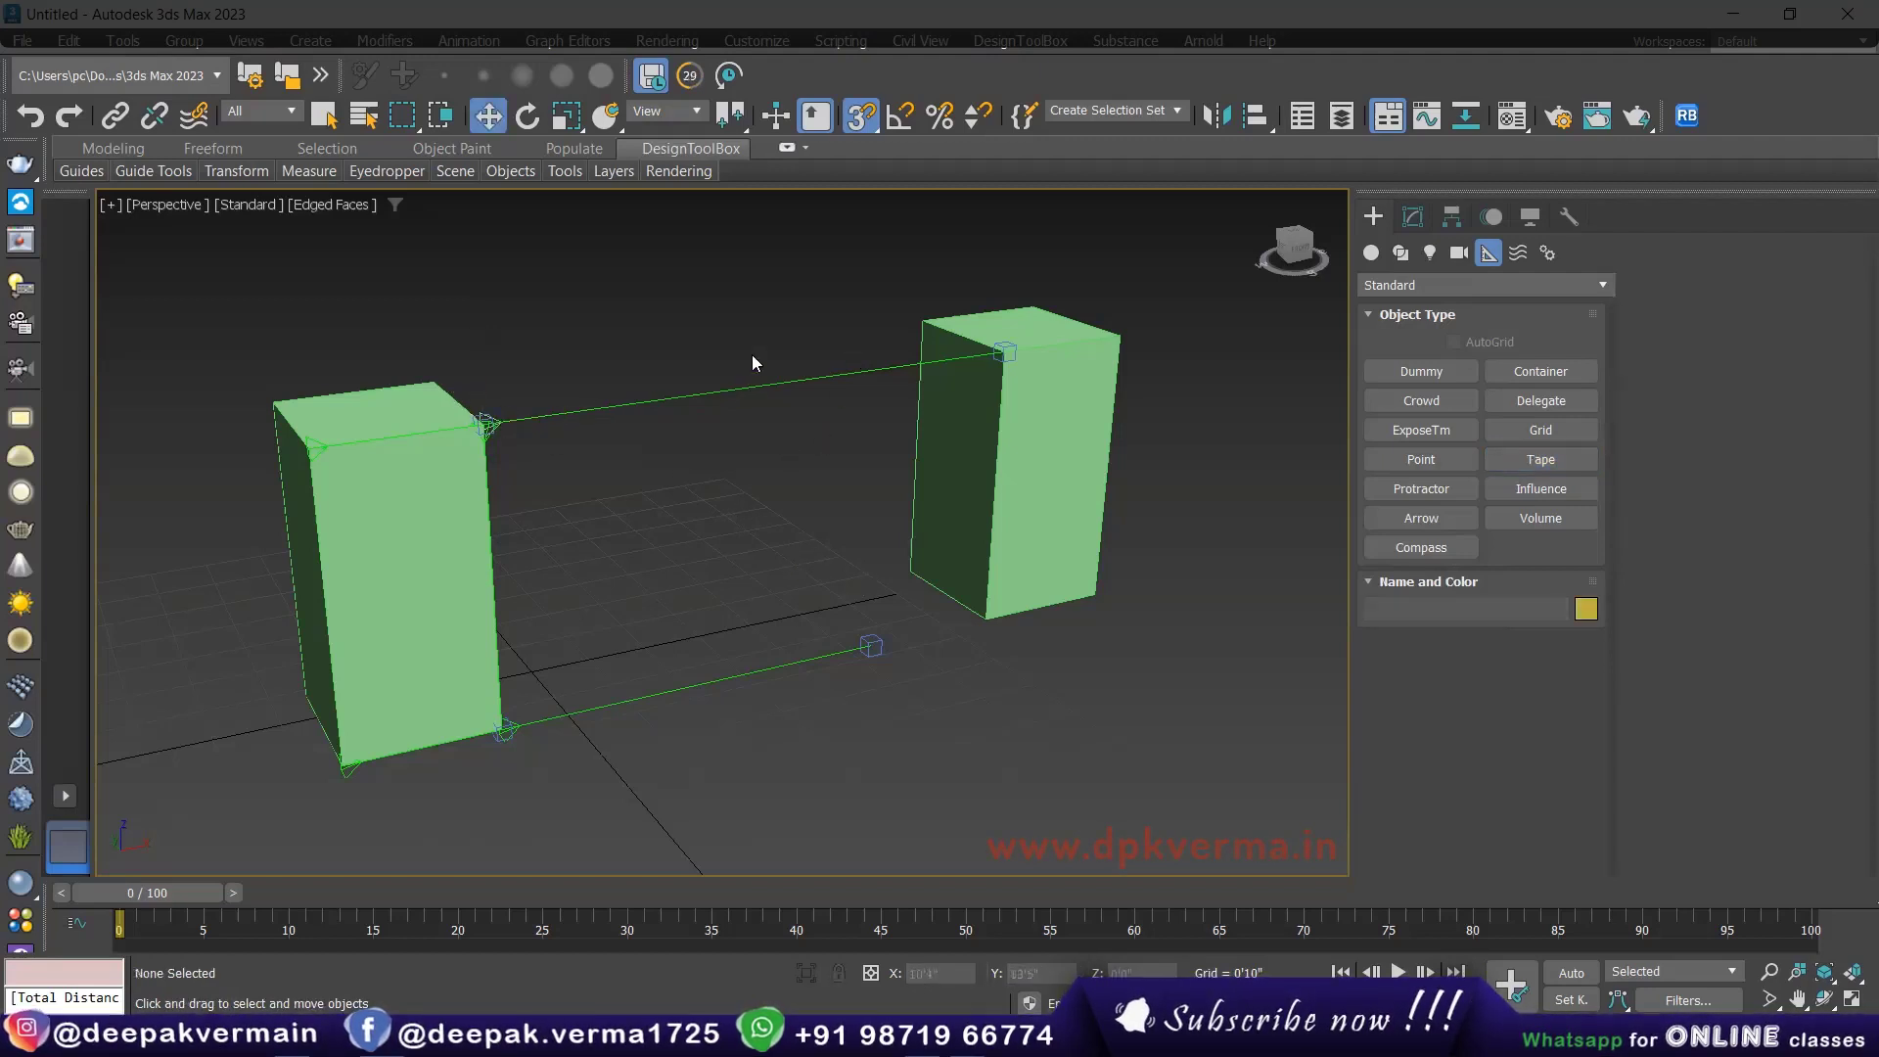
# Delete the top and lower tapes plus the left box's top and bottom edge tapes.
pyautogui.click(607, 408)
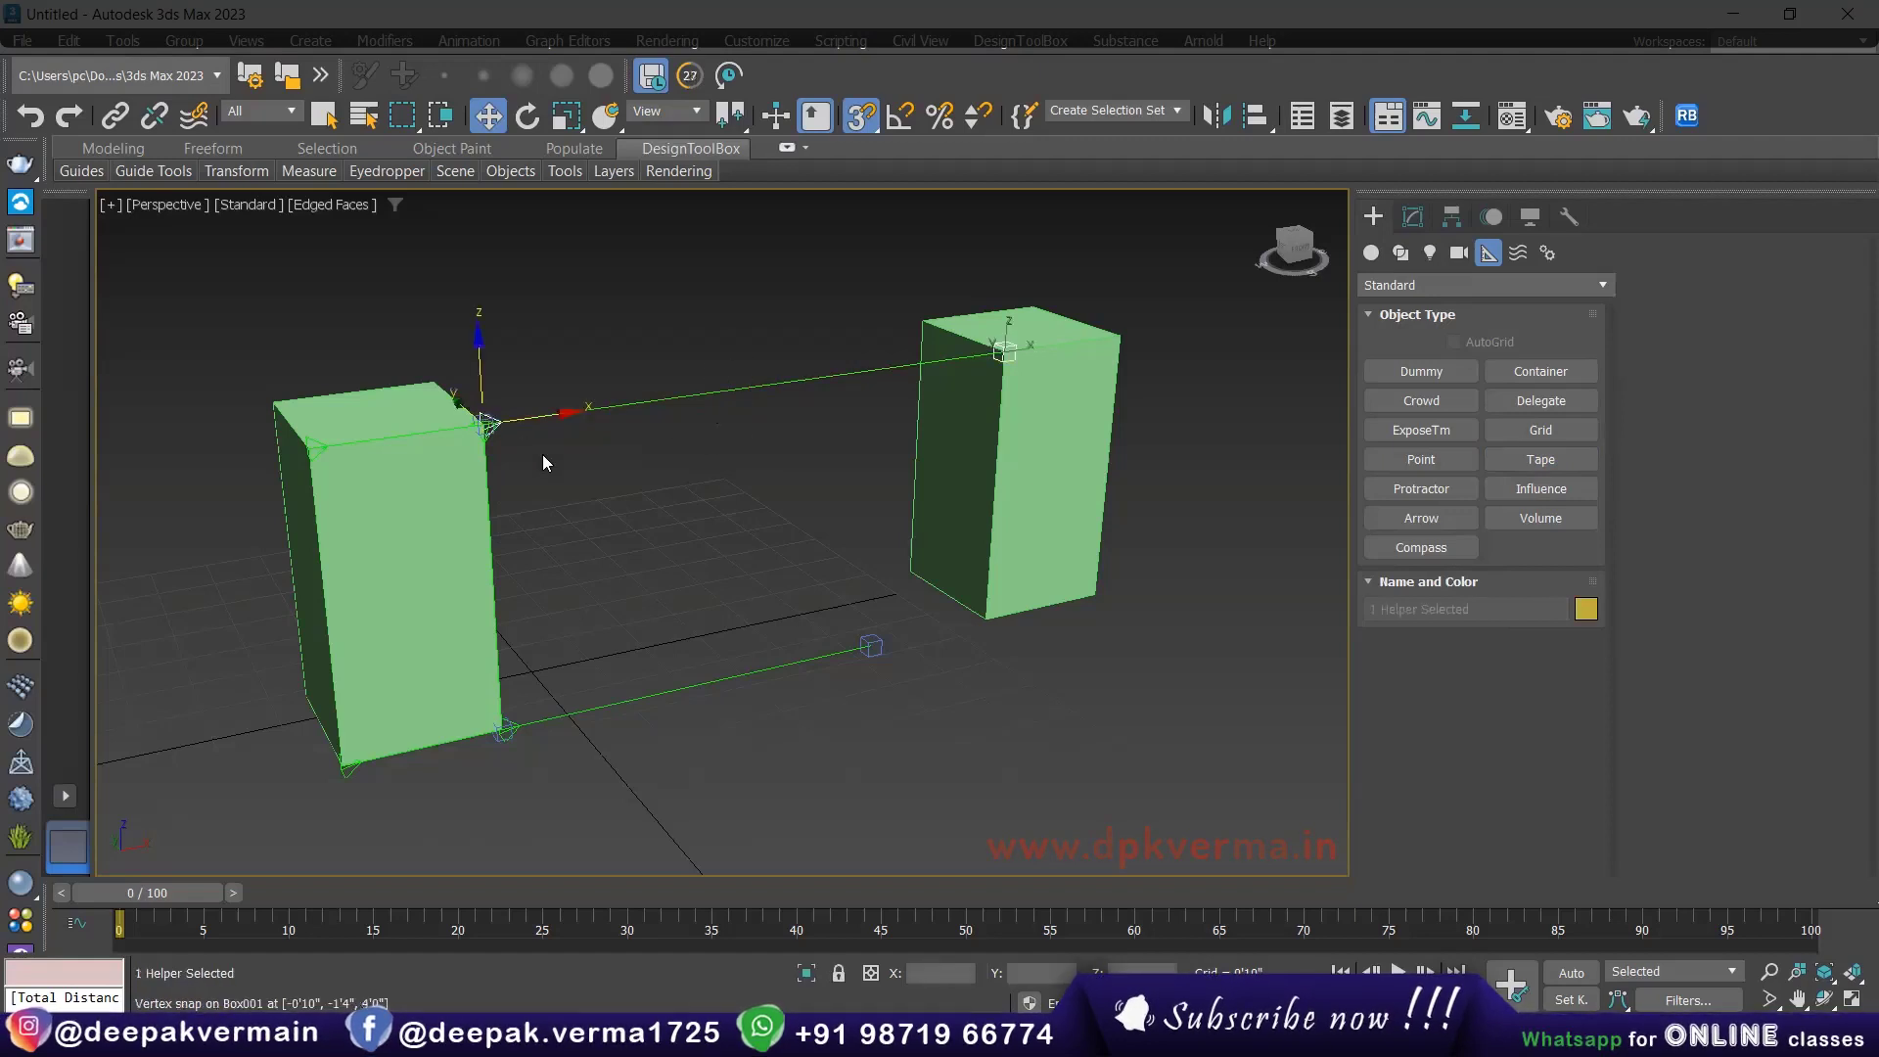
pyautogui.press('Delete')
pyautogui.click(714, 676)
pyautogui.press('Delete')
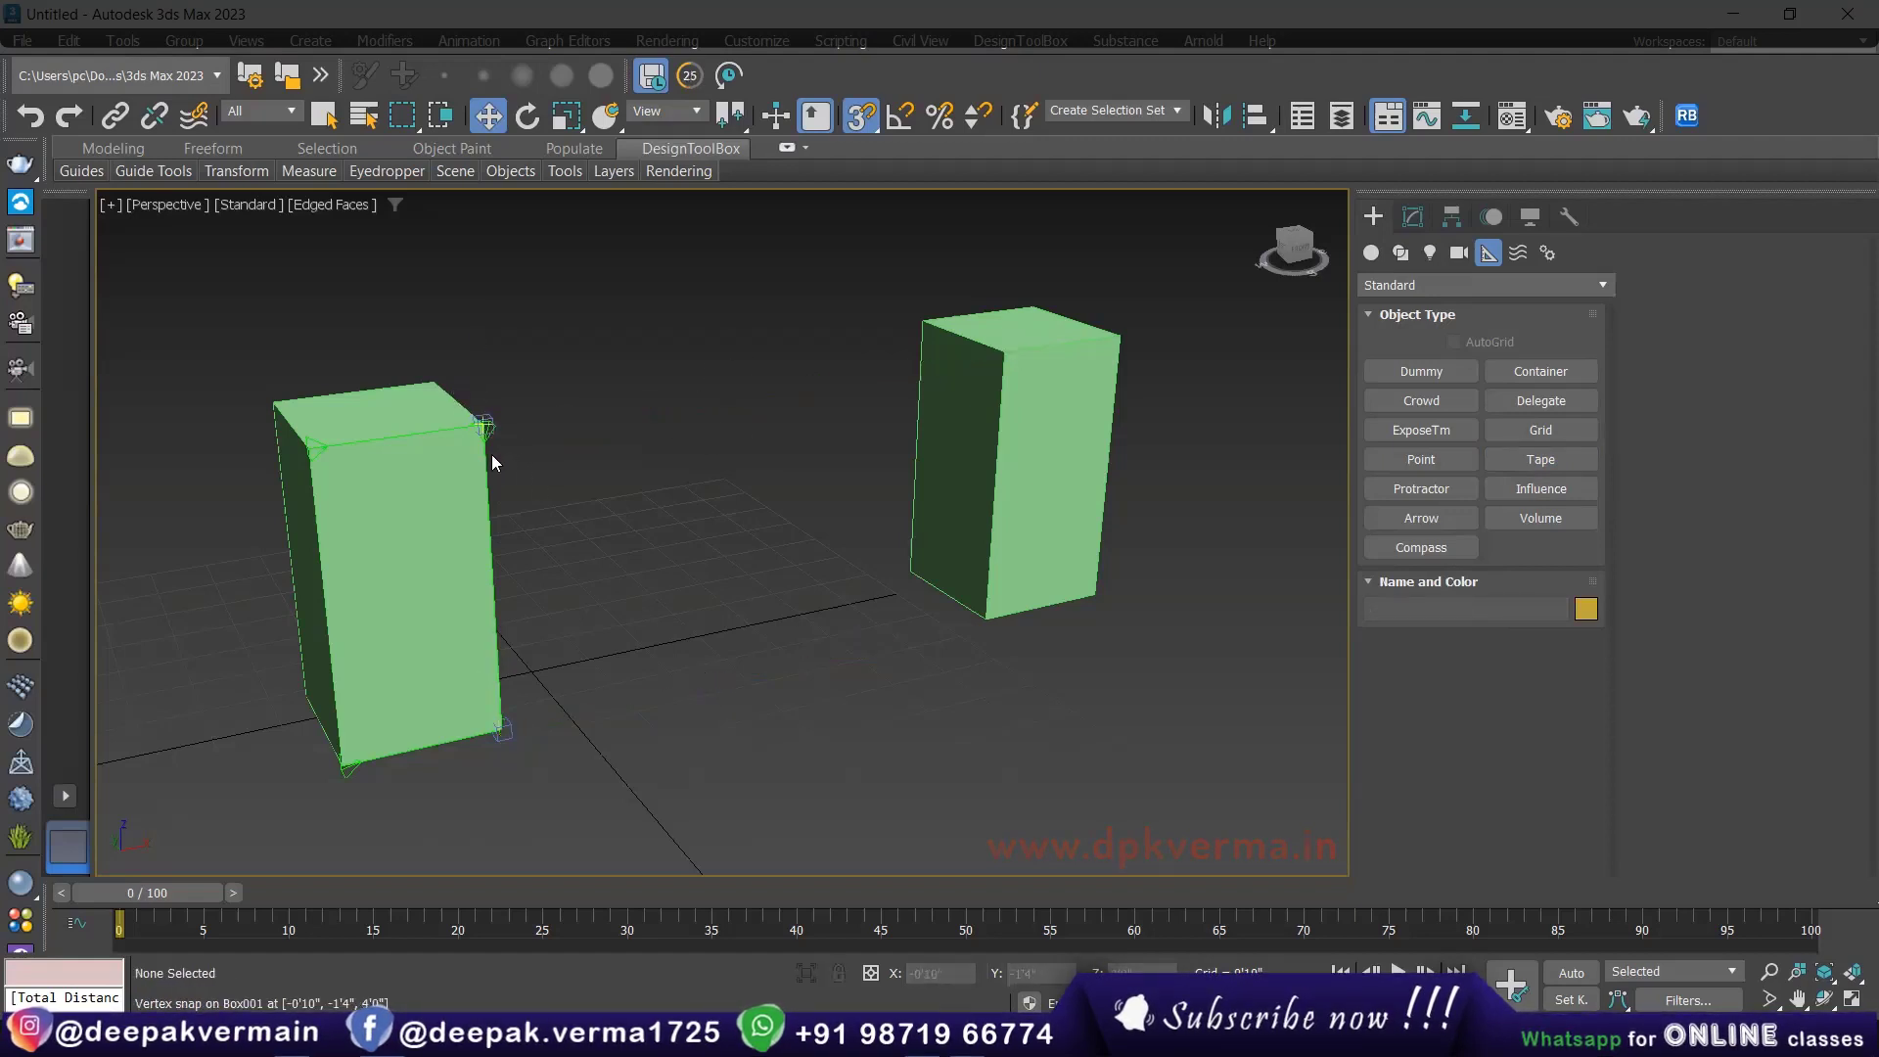
pyautogui.click(486, 431)
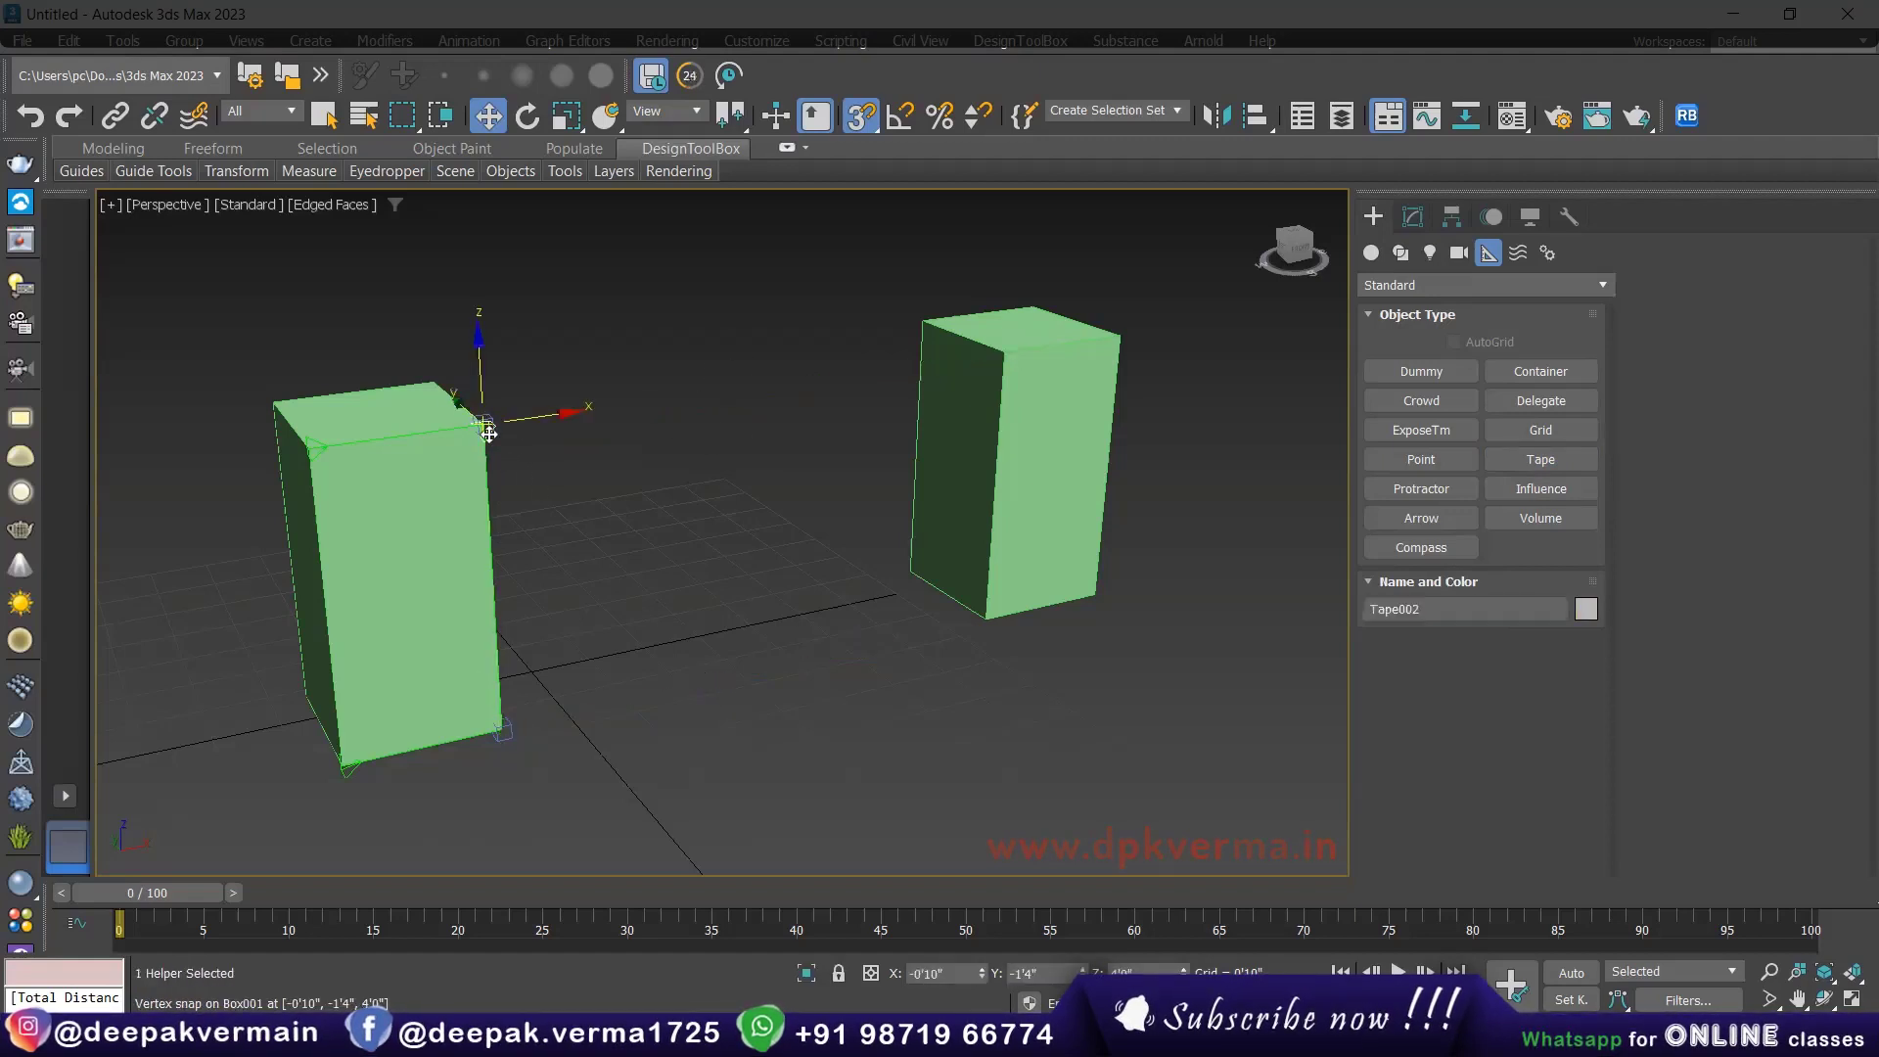
pyautogui.click(358, 771)
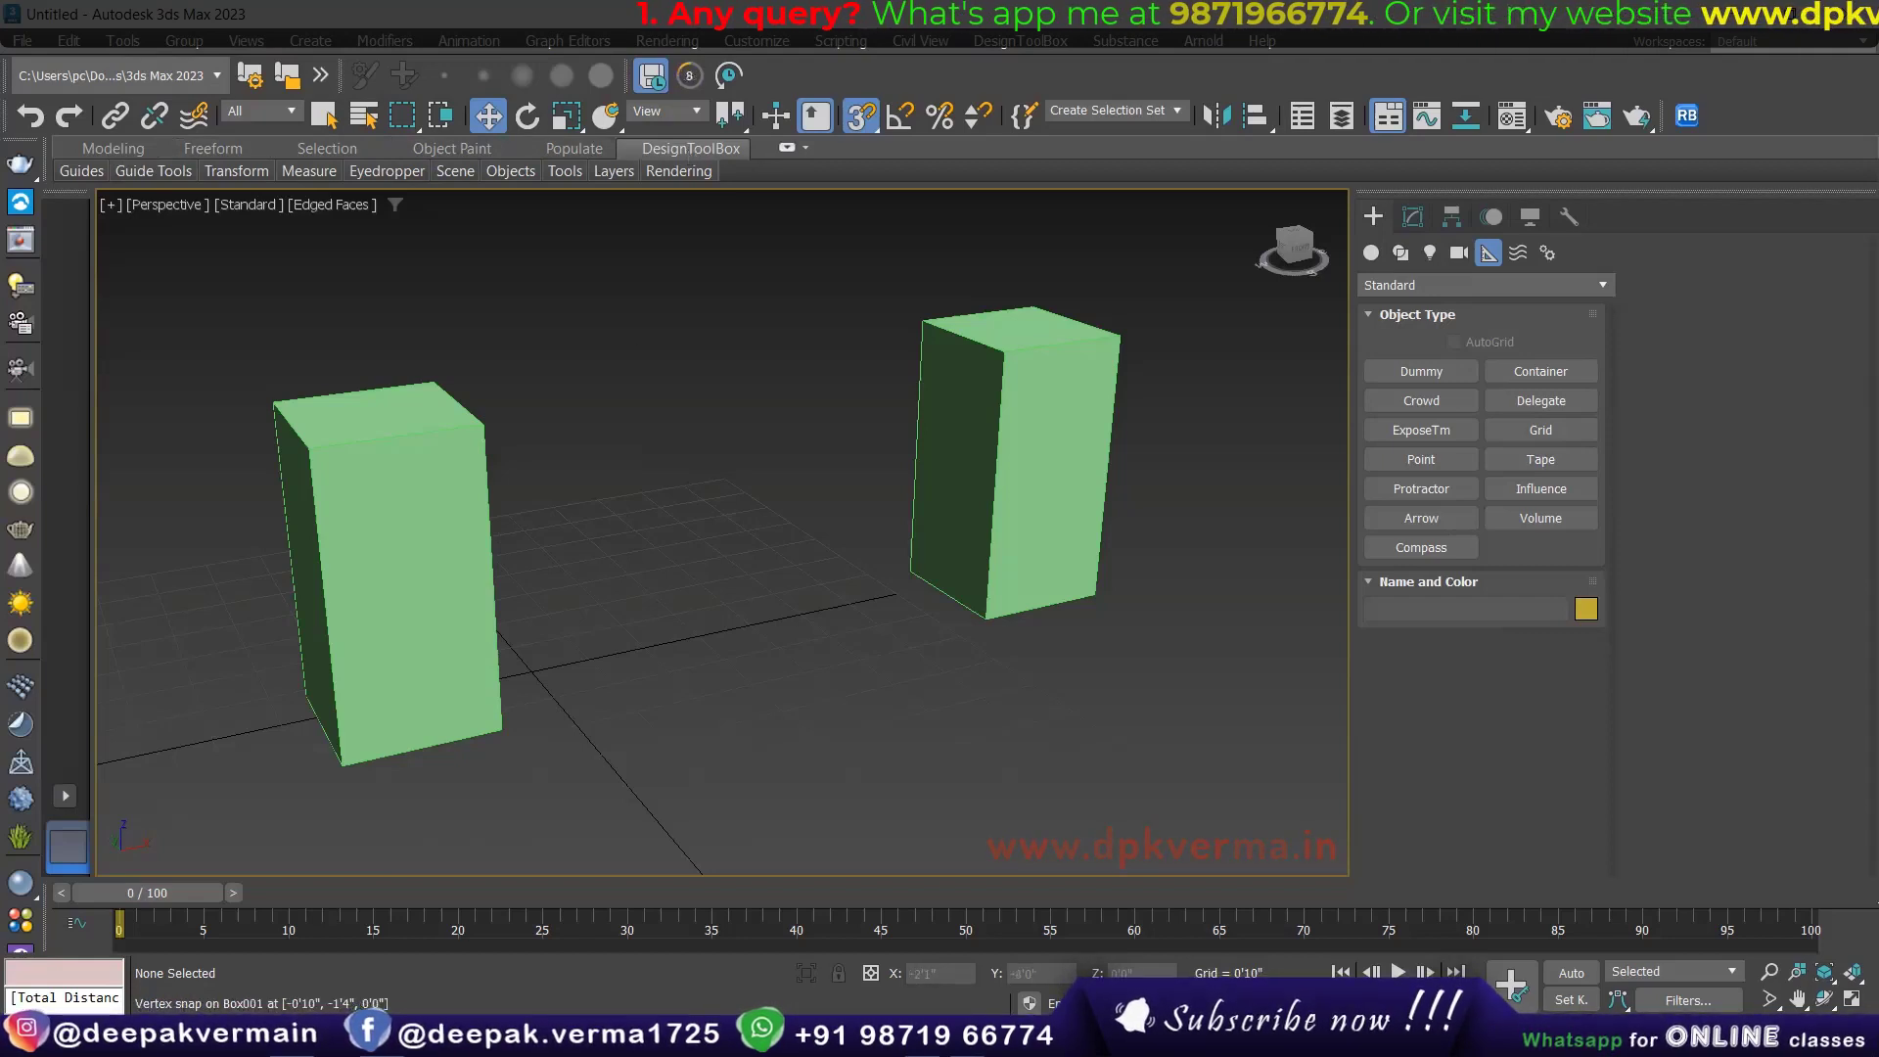
# Open the 'DesignToolBox for 3ds Max | Atelier Bump' result from the Chrome search.
pyautogui.click(294, 910)
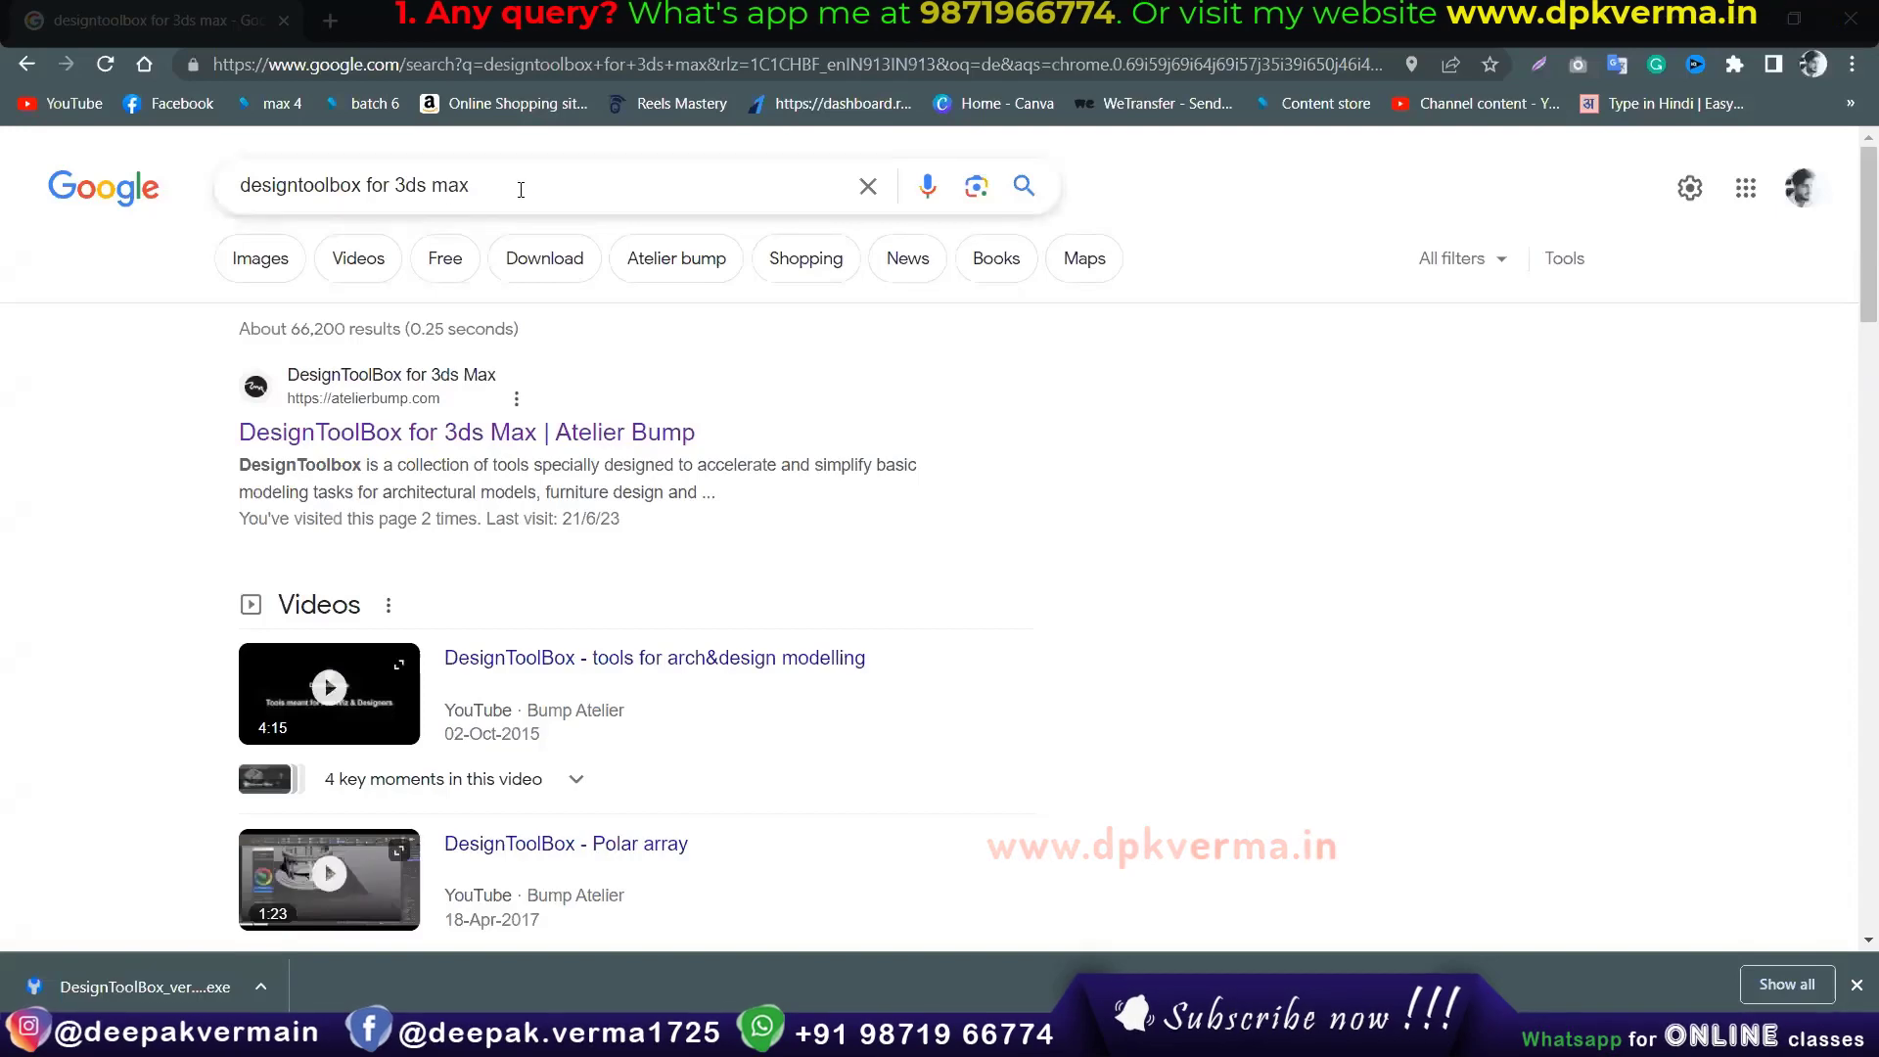
pyautogui.moveTo(520, 190); pyautogui.dragTo(239, 185)
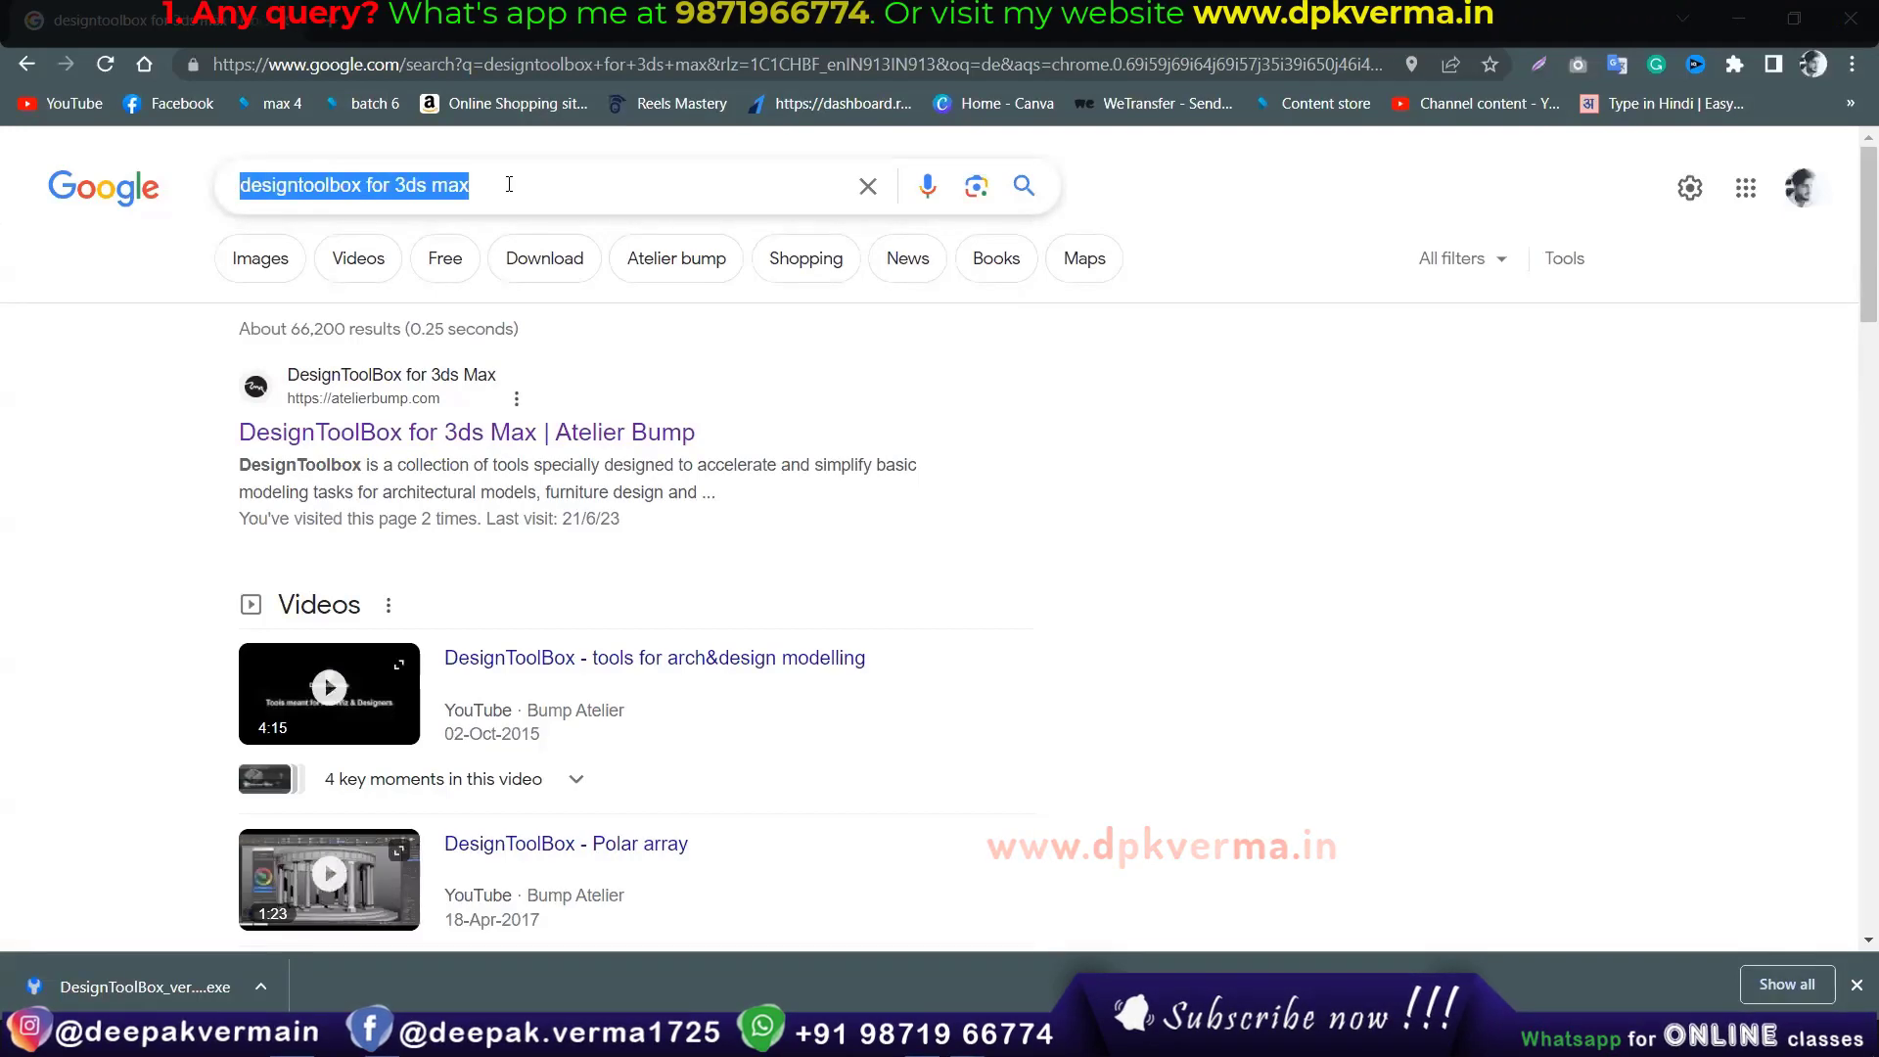
pyautogui.click(607, 432)
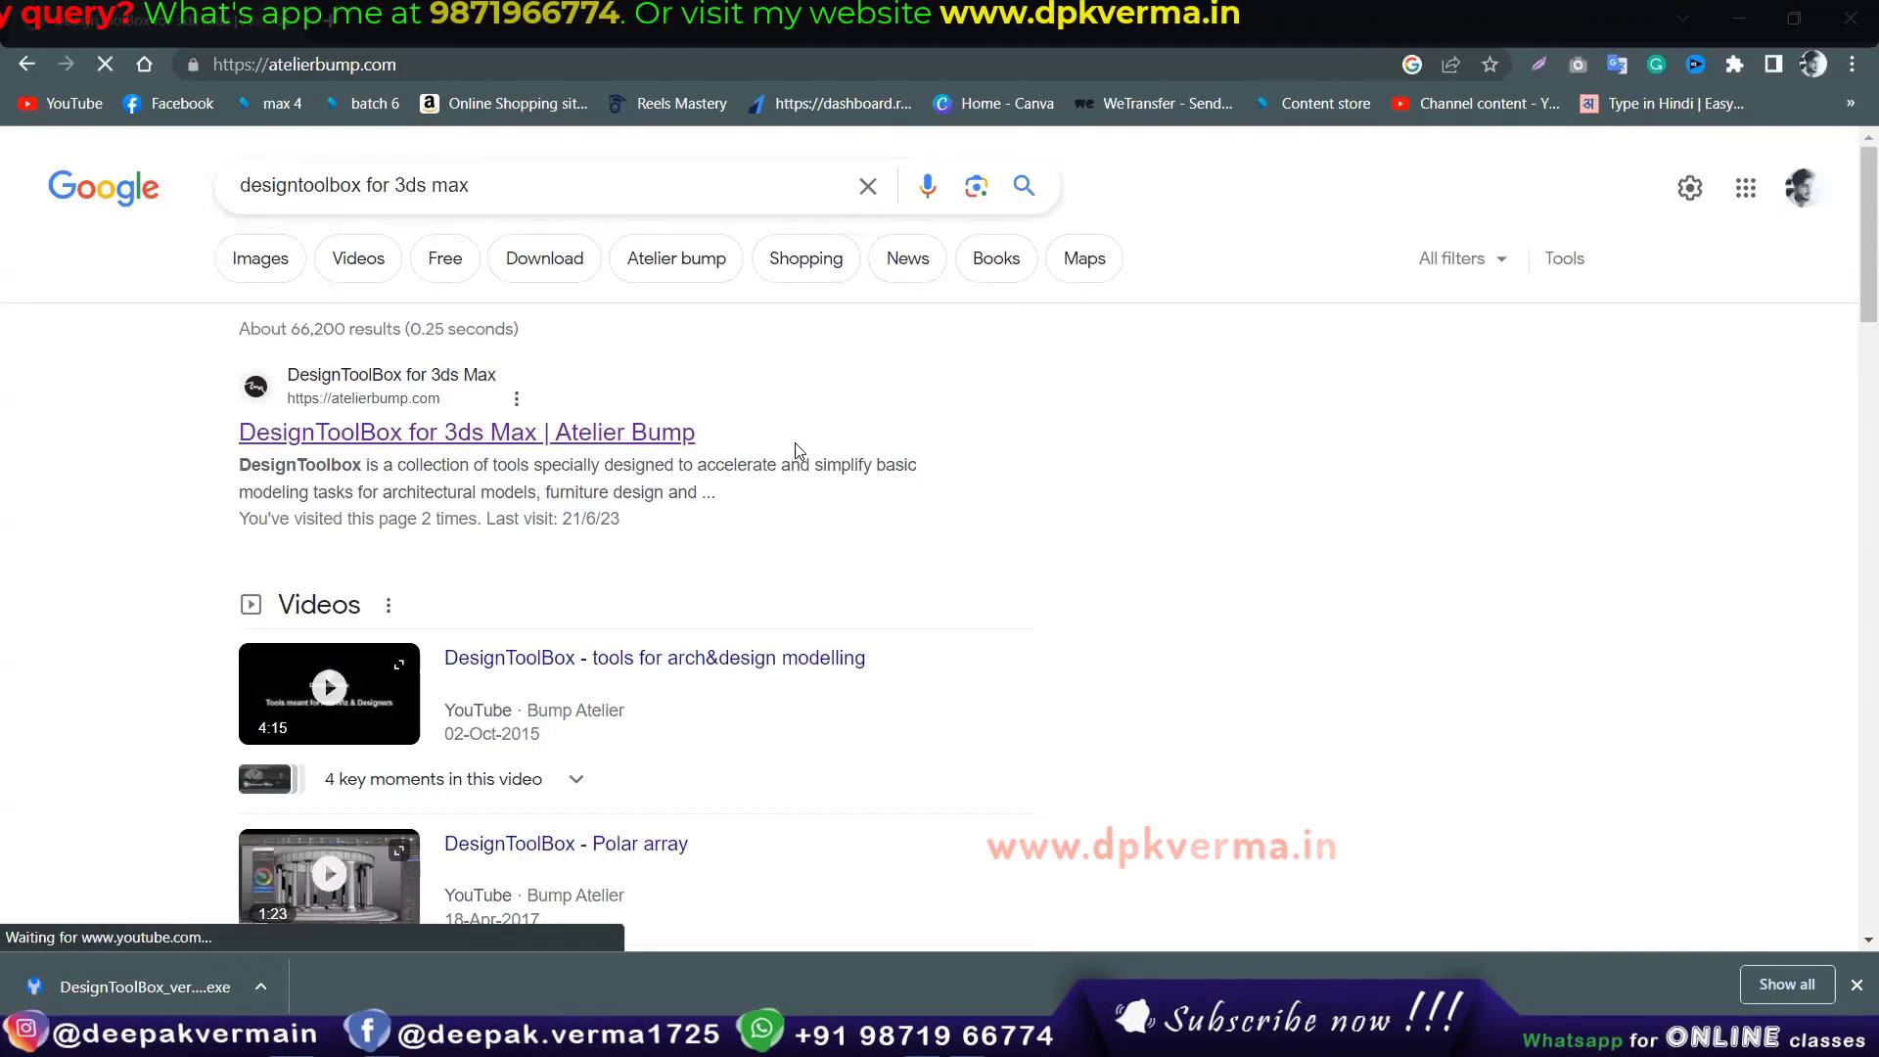
# Jump to the download section showing the $23.00 price and demo installer.
pyautogui.scroll(-3, 1215, 528)
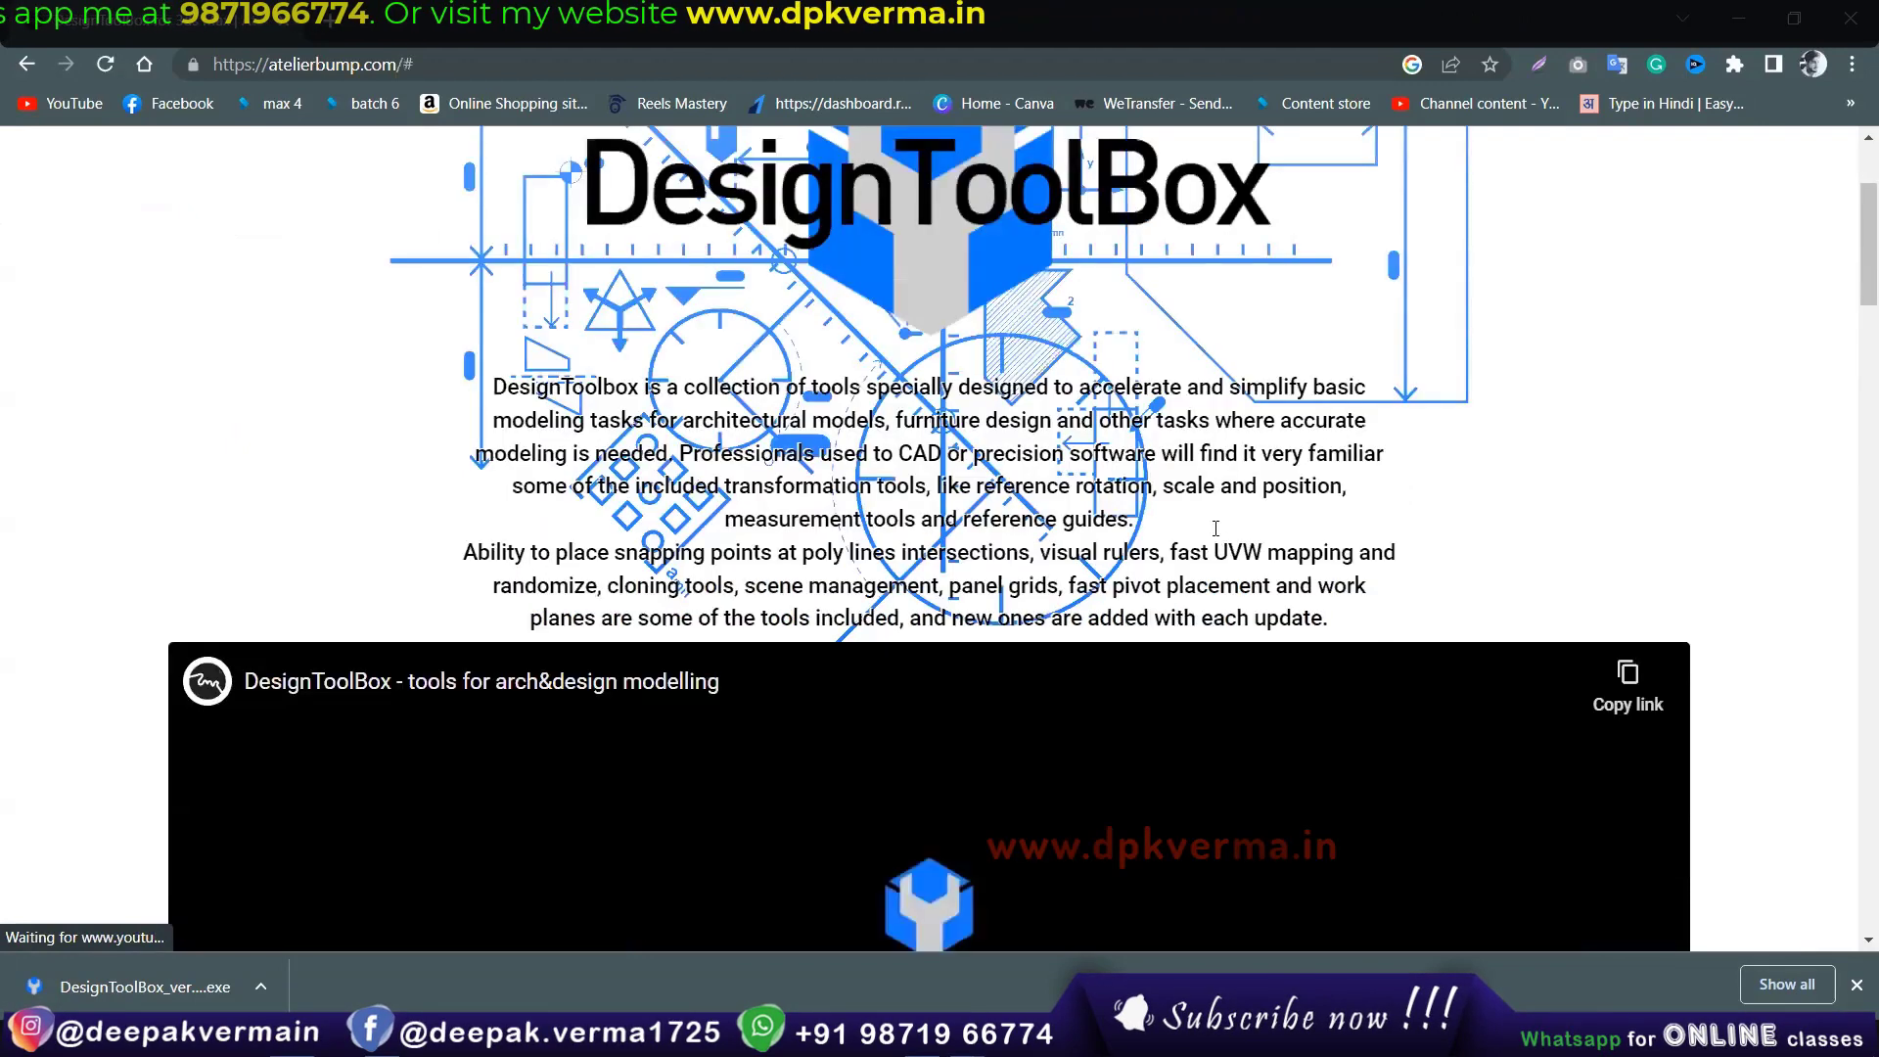
pyautogui.scroll(3, 1218, 530)
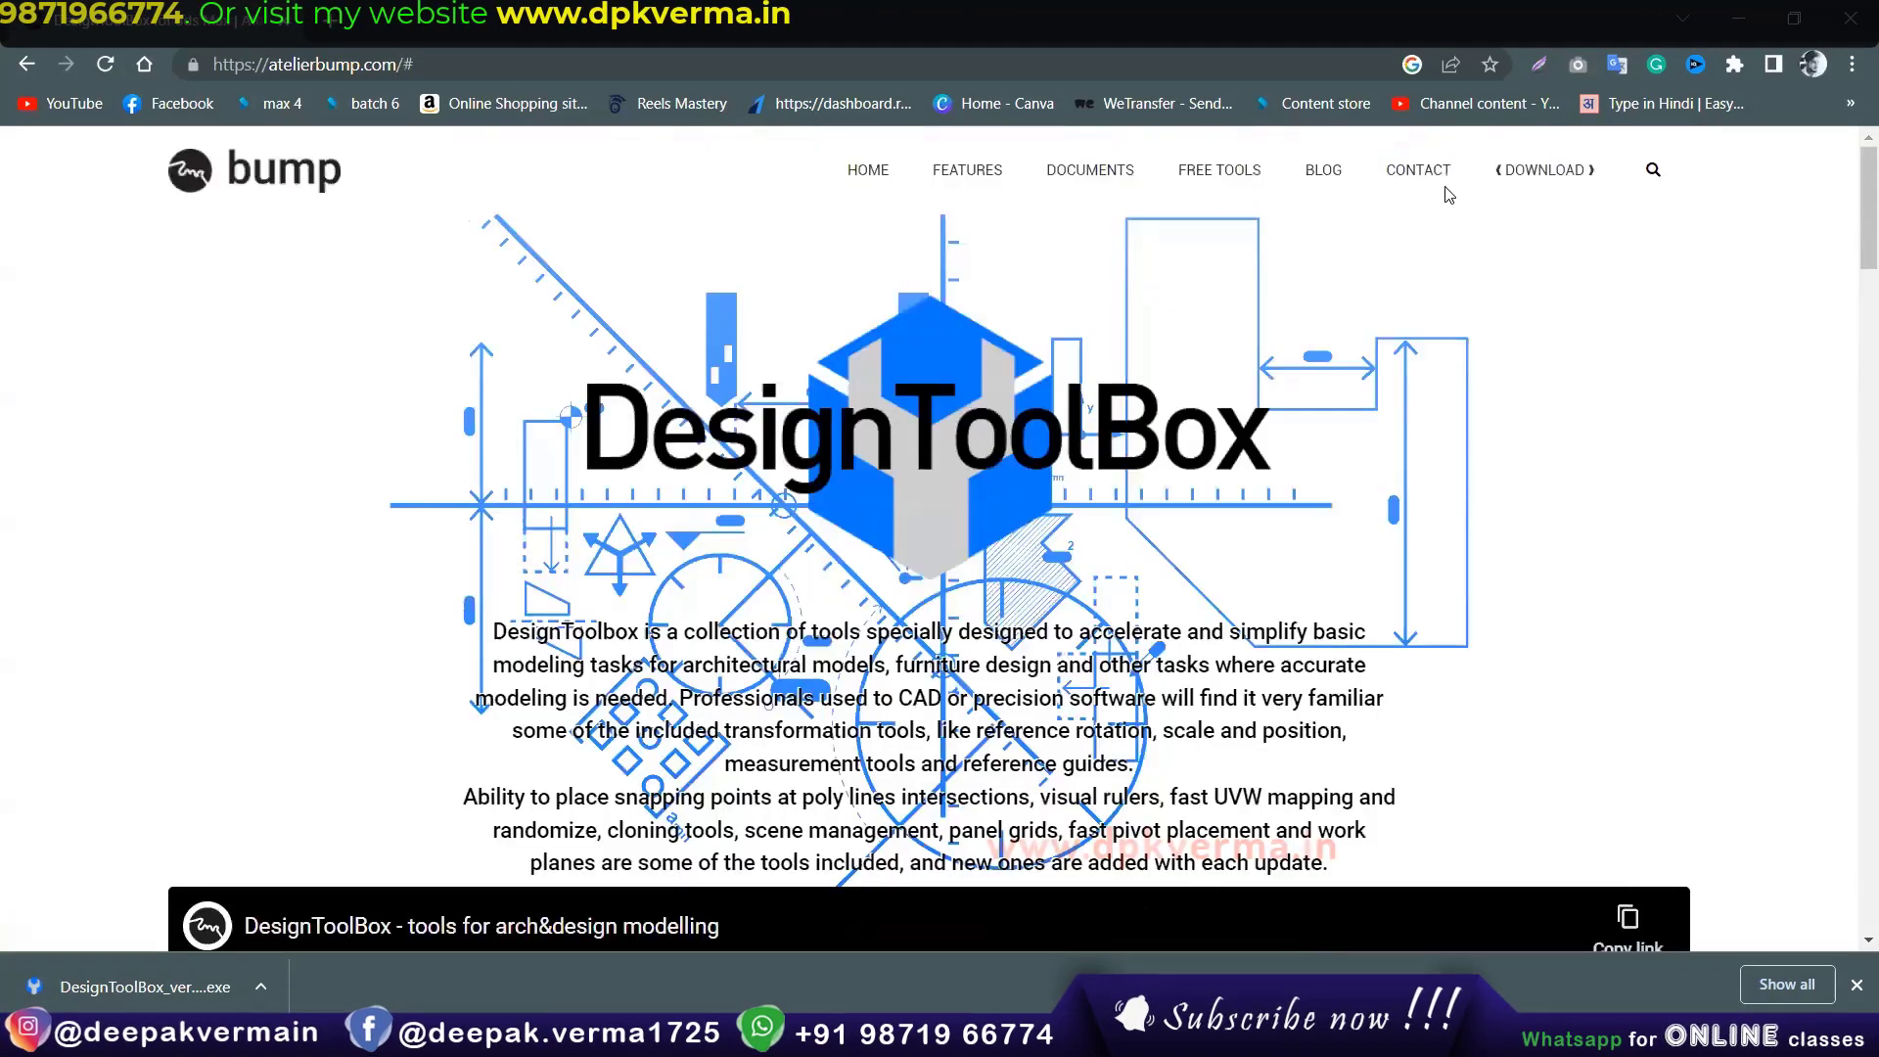
pyautogui.click(1531, 176)
pyautogui.scroll(-3, 994, 247)
pyautogui.scroll(2, 855, 346)
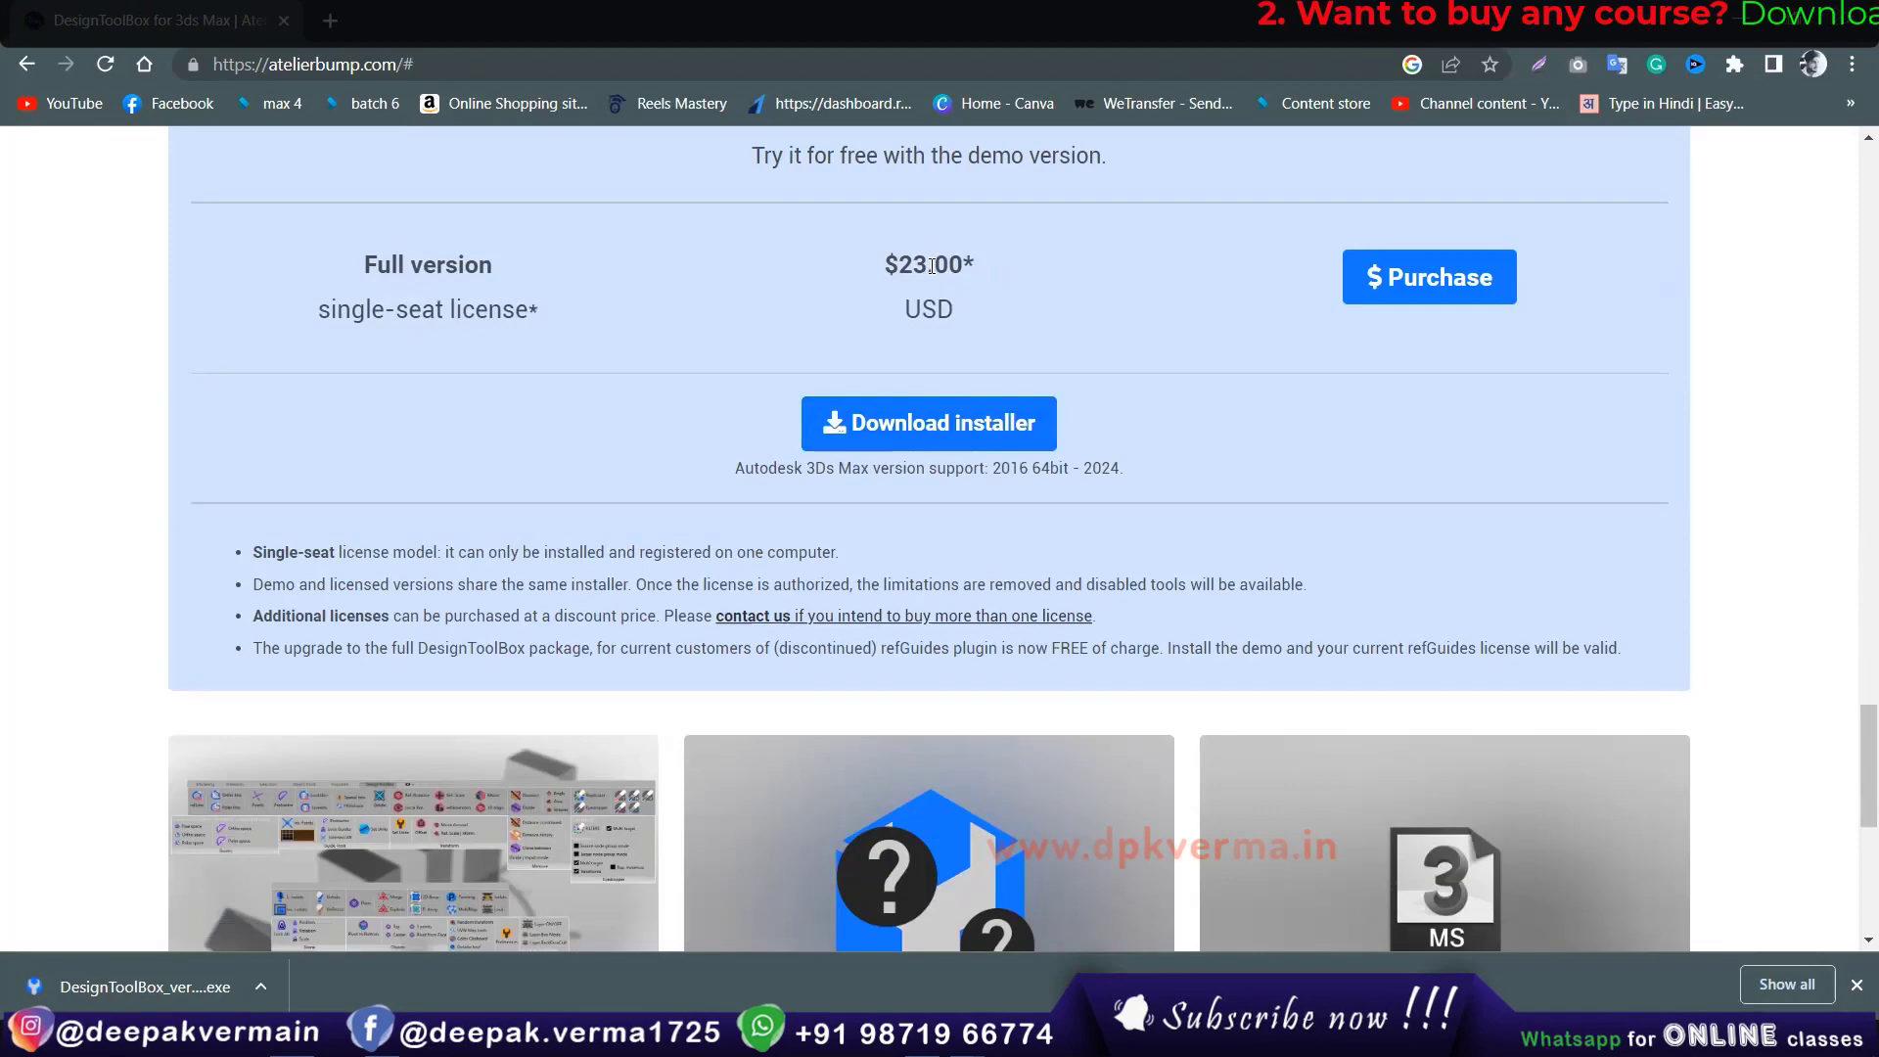
# Follow the installer link to GitHub and open DesignToolBox_ver_2.9.6.0.exe's file page.
pyautogui.click(928, 421)
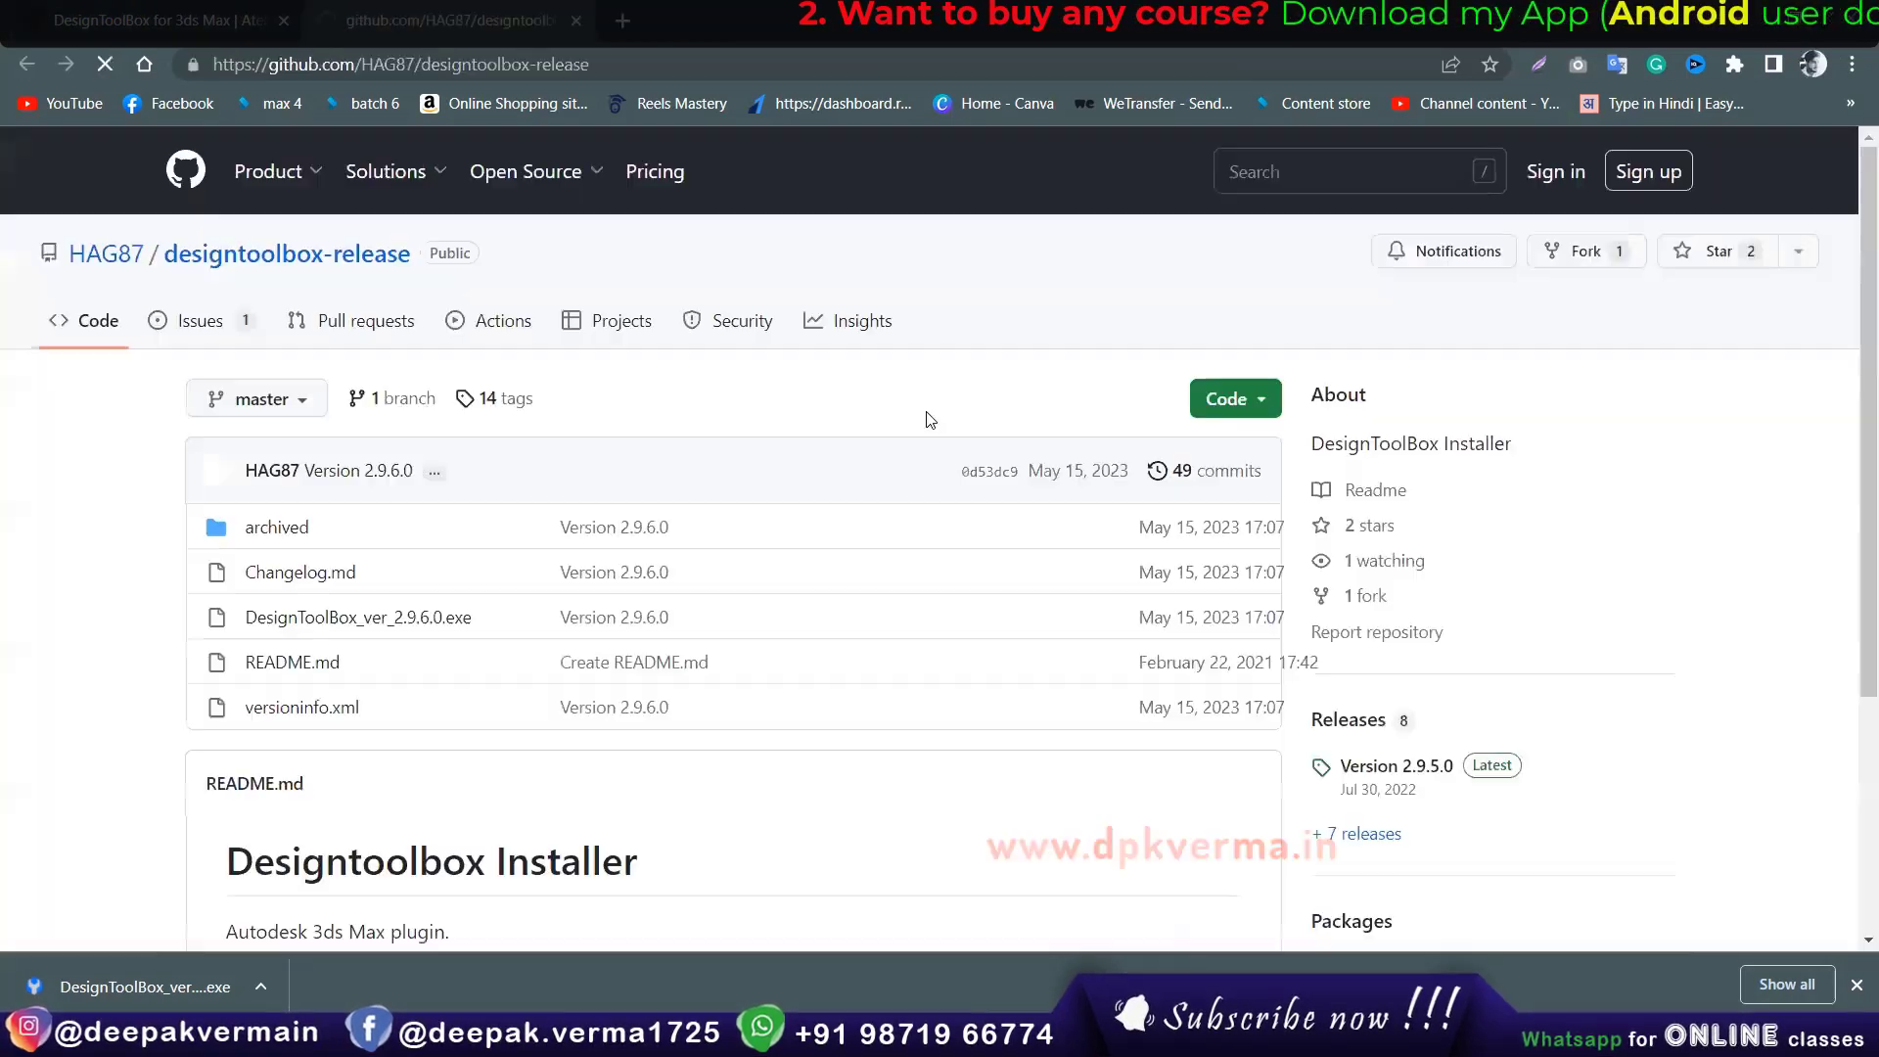
pyautogui.scroll(-1, 1018, 455)
pyautogui.scroll(-1, 880, 470)
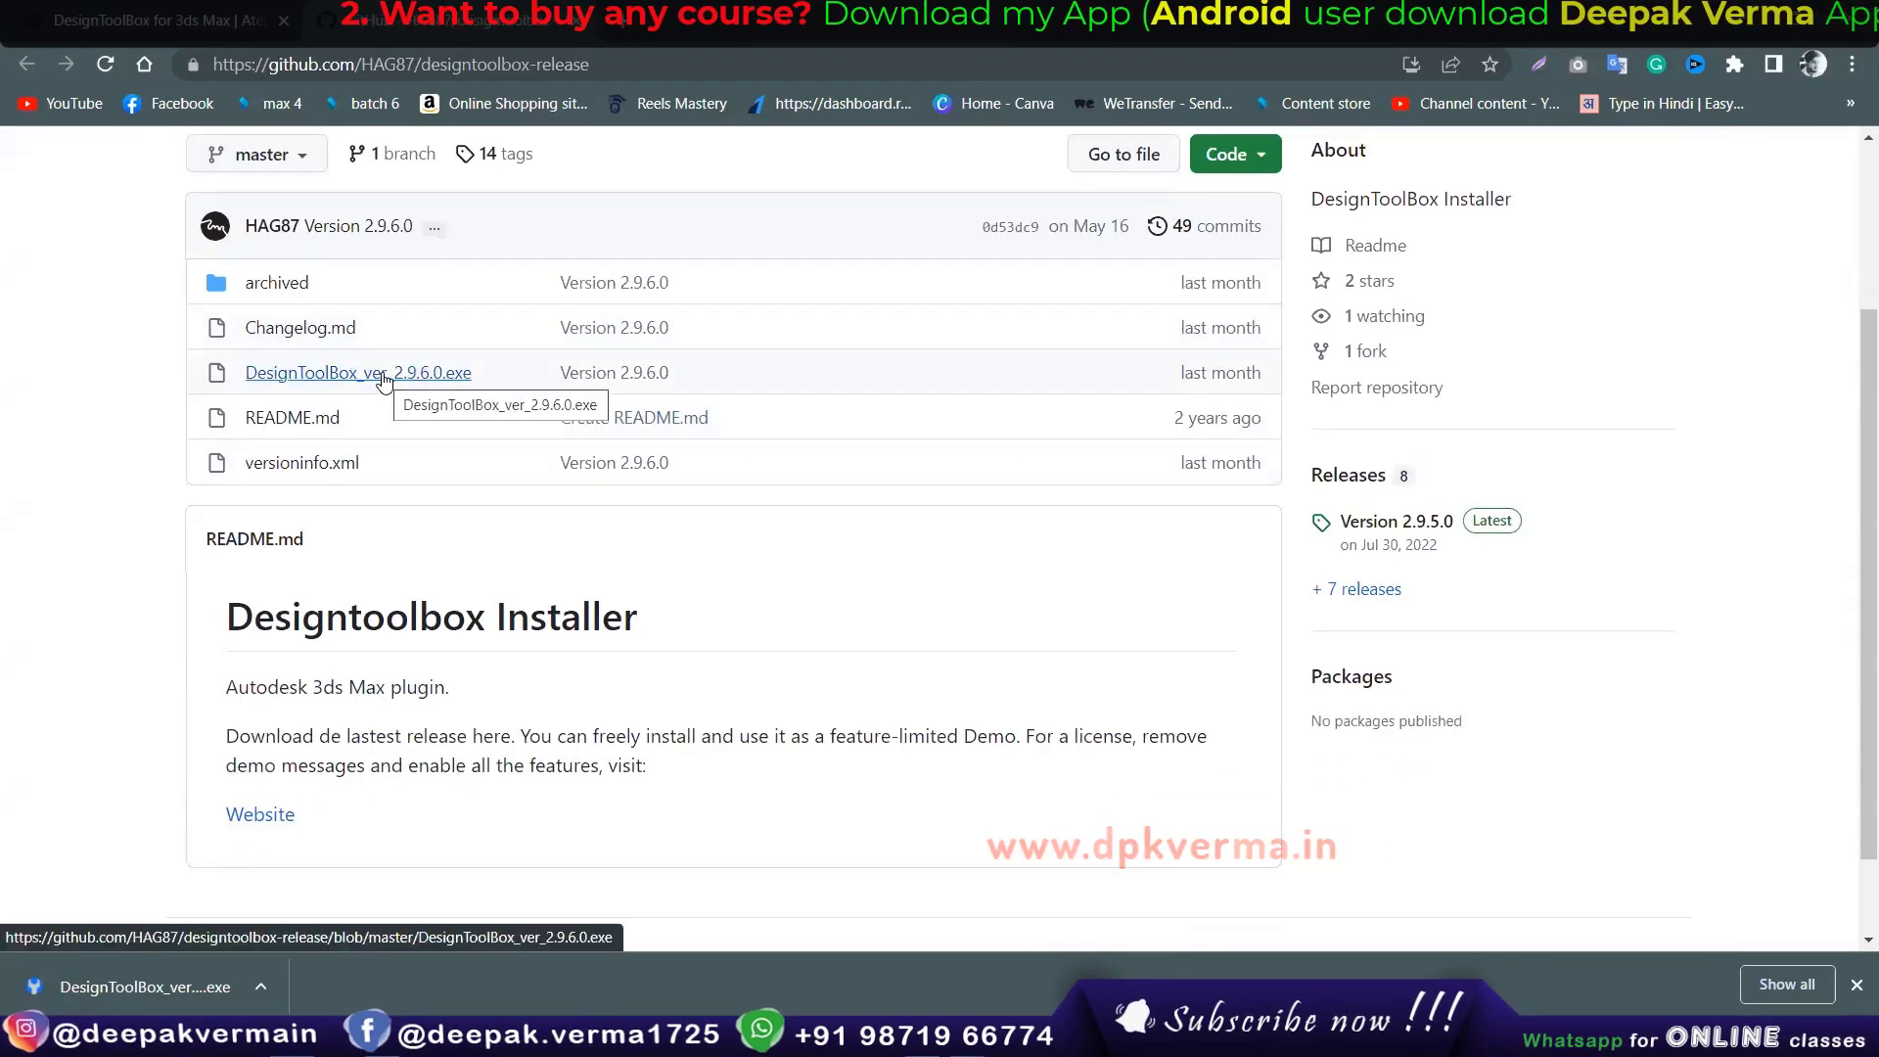
pyautogui.click(384, 381)
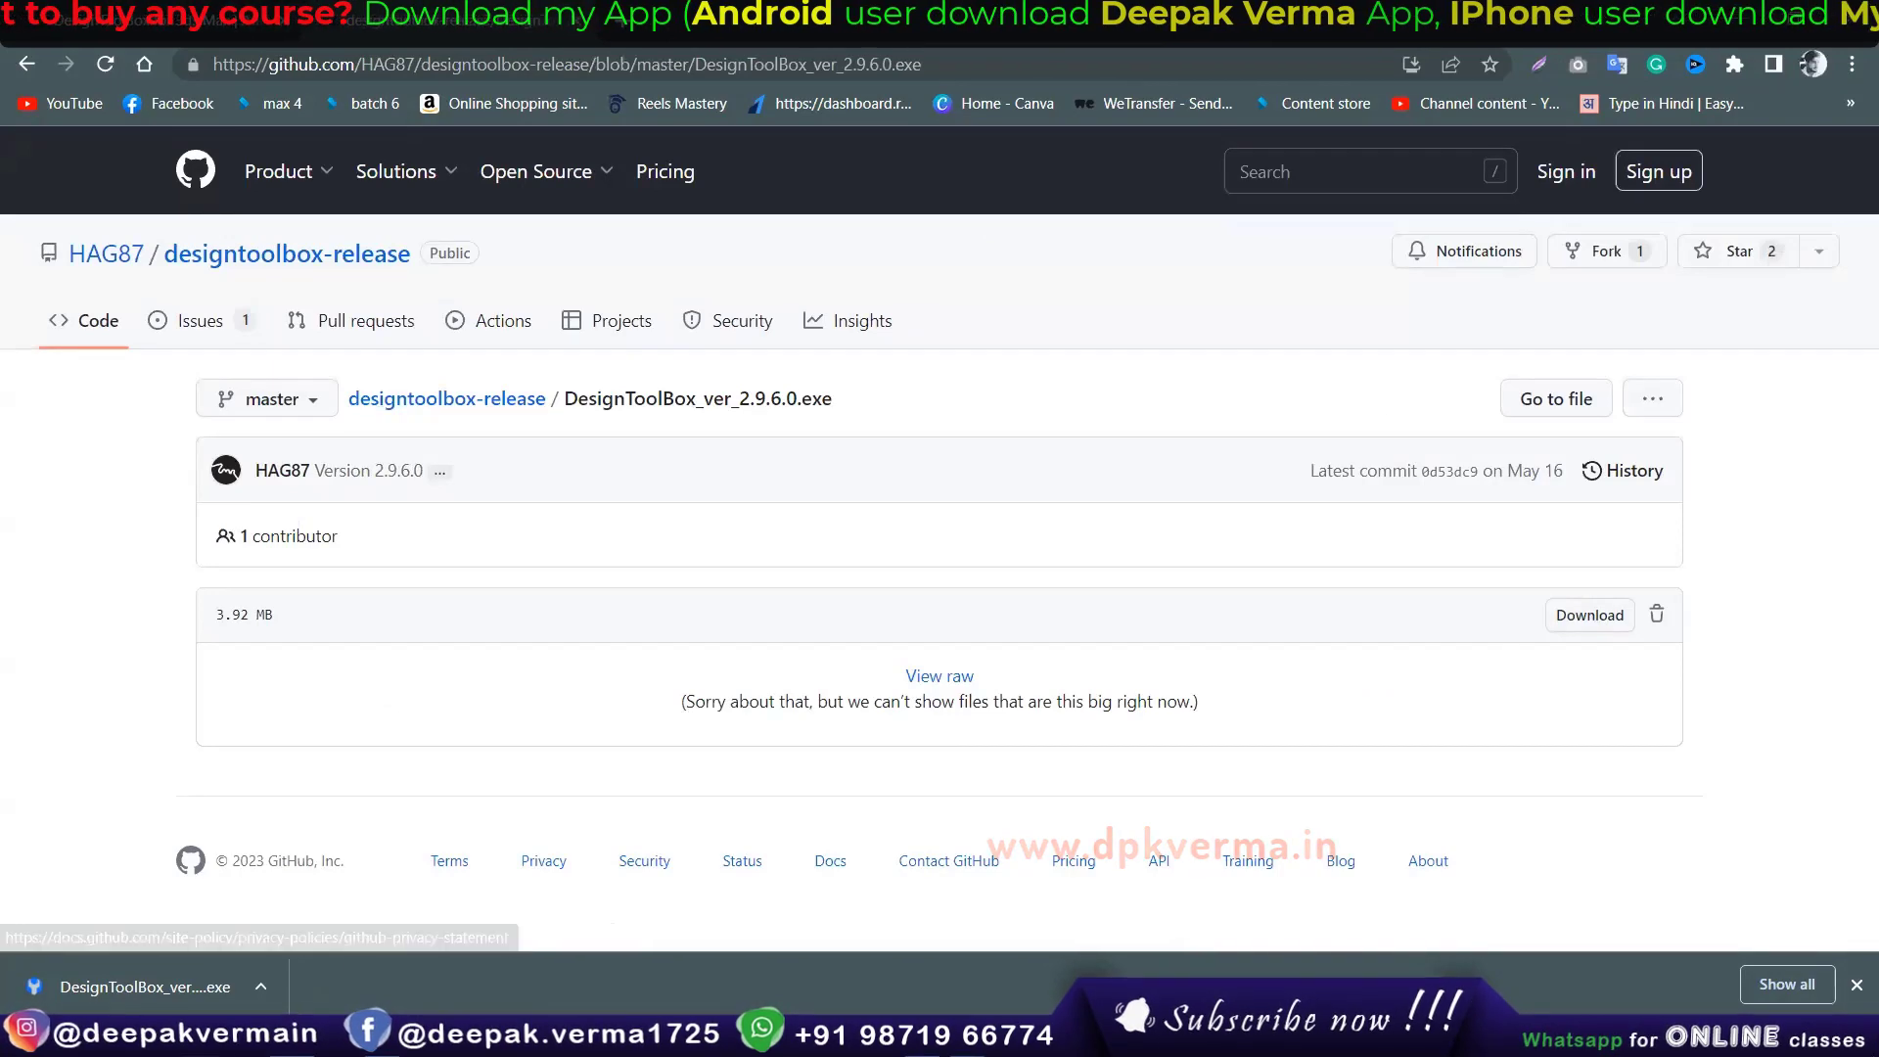
# Run DesignToolBox_ver_2.9.6.0.exe as administrator, cancel the language prompt, and close Downloads.
pyautogui.click(159, 348)
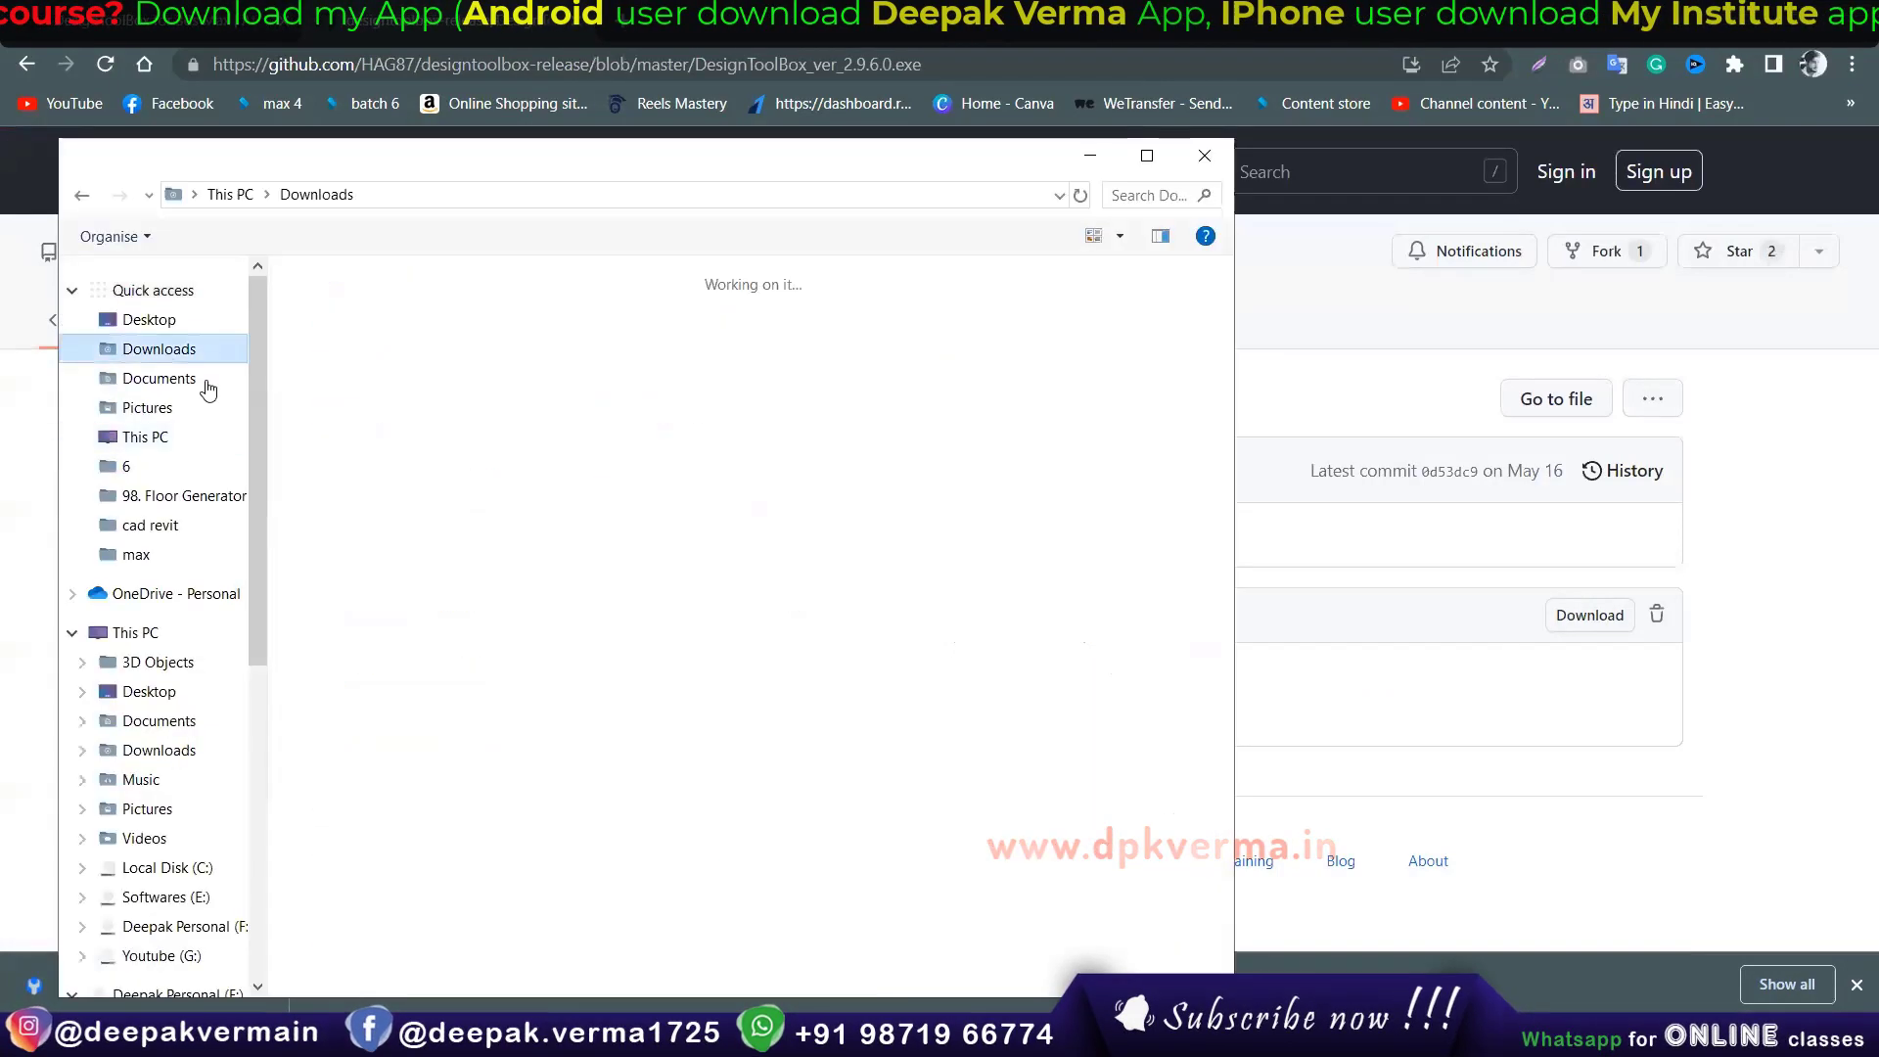
pyautogui.rightClick(348, 363)
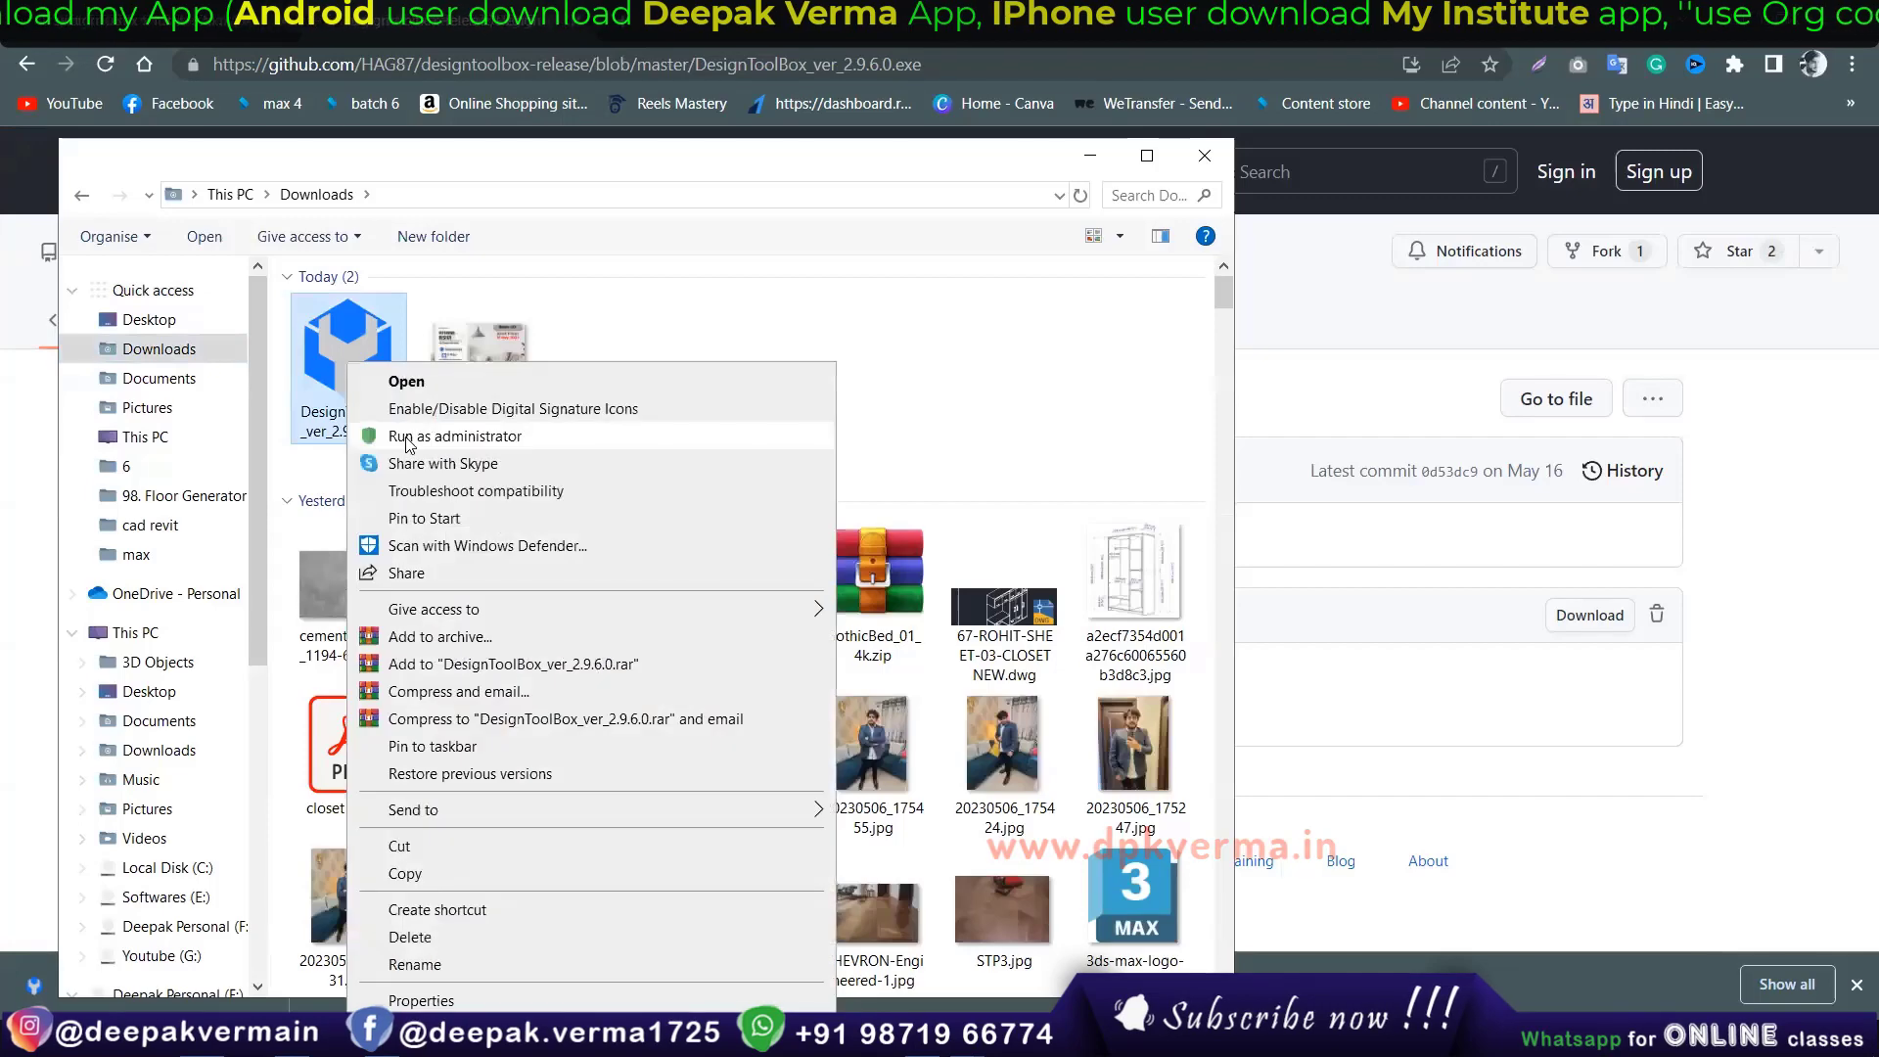
pyautogui.click(409, 437)
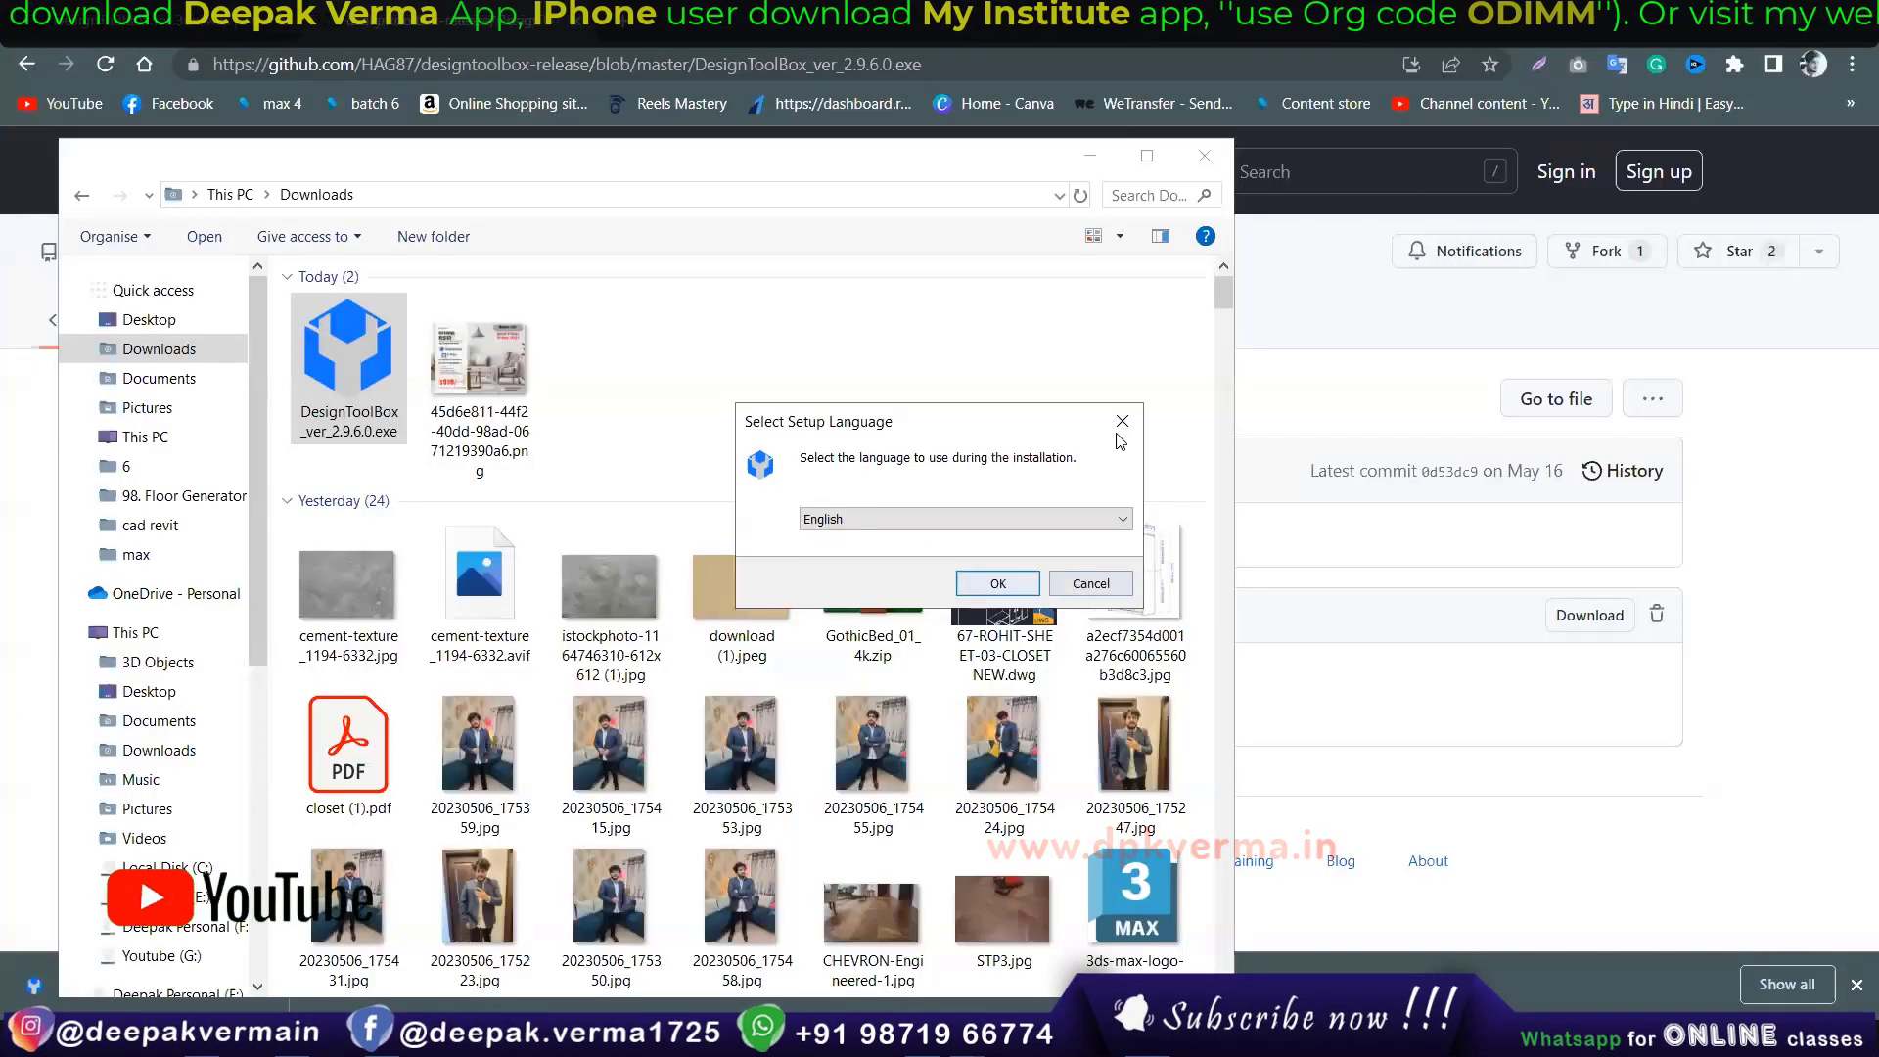
pyautogui.click(998, 580)
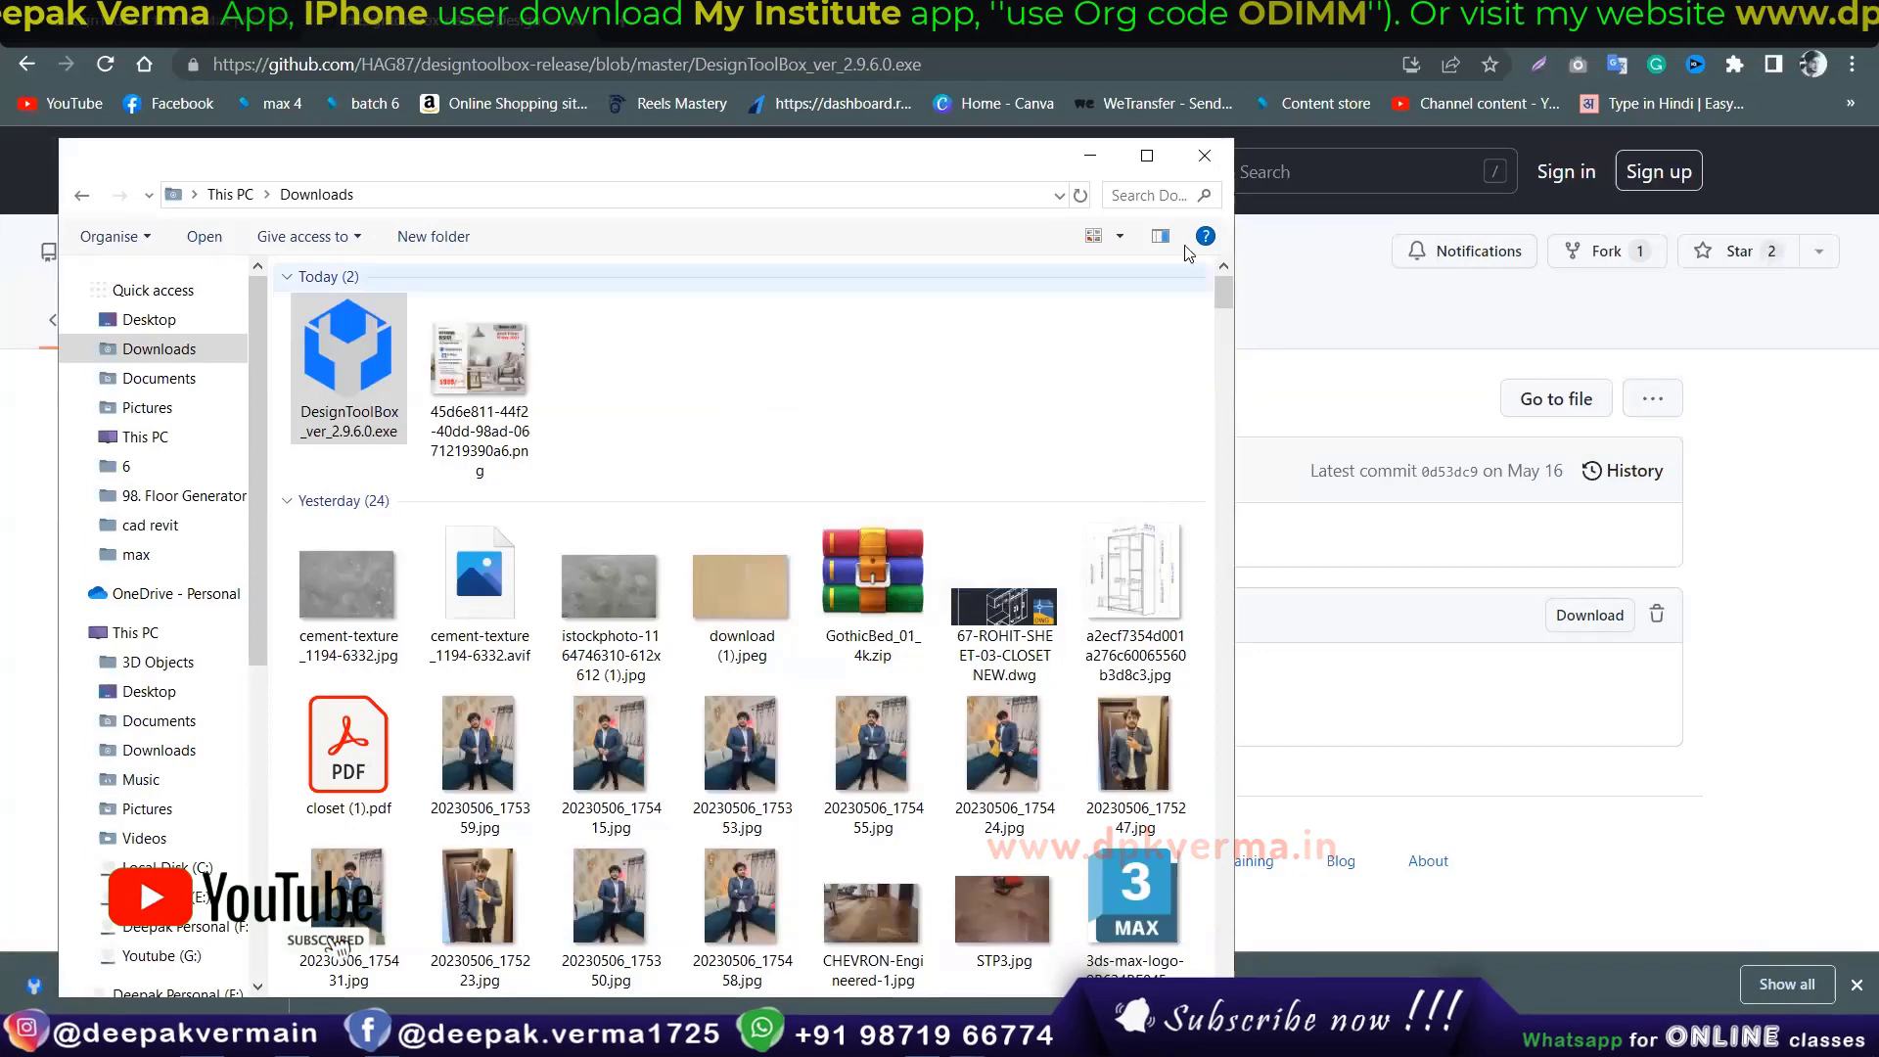
pyautogui.click(1205, 166)
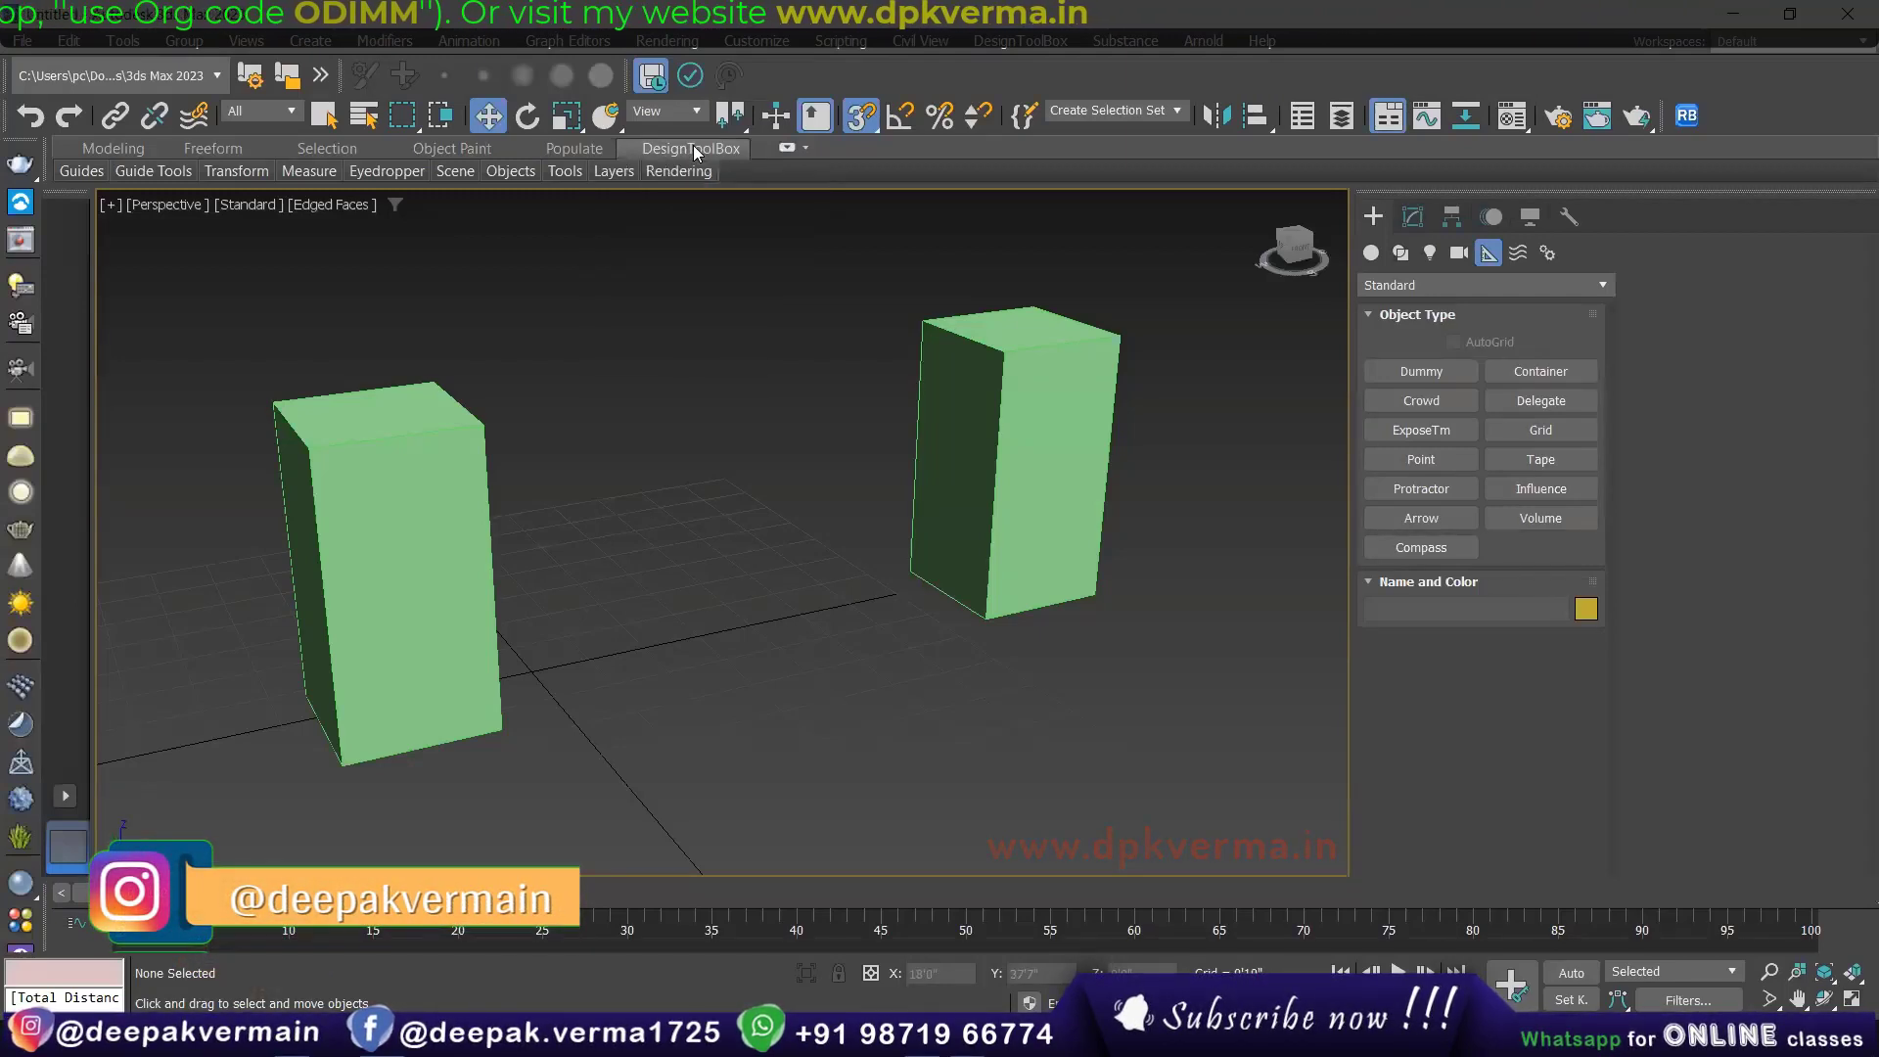
# Measure the 7'4" top and bottom gaps, right box's 4'0" height, and 2'0" top width.
pyautogui.click(784, 147)
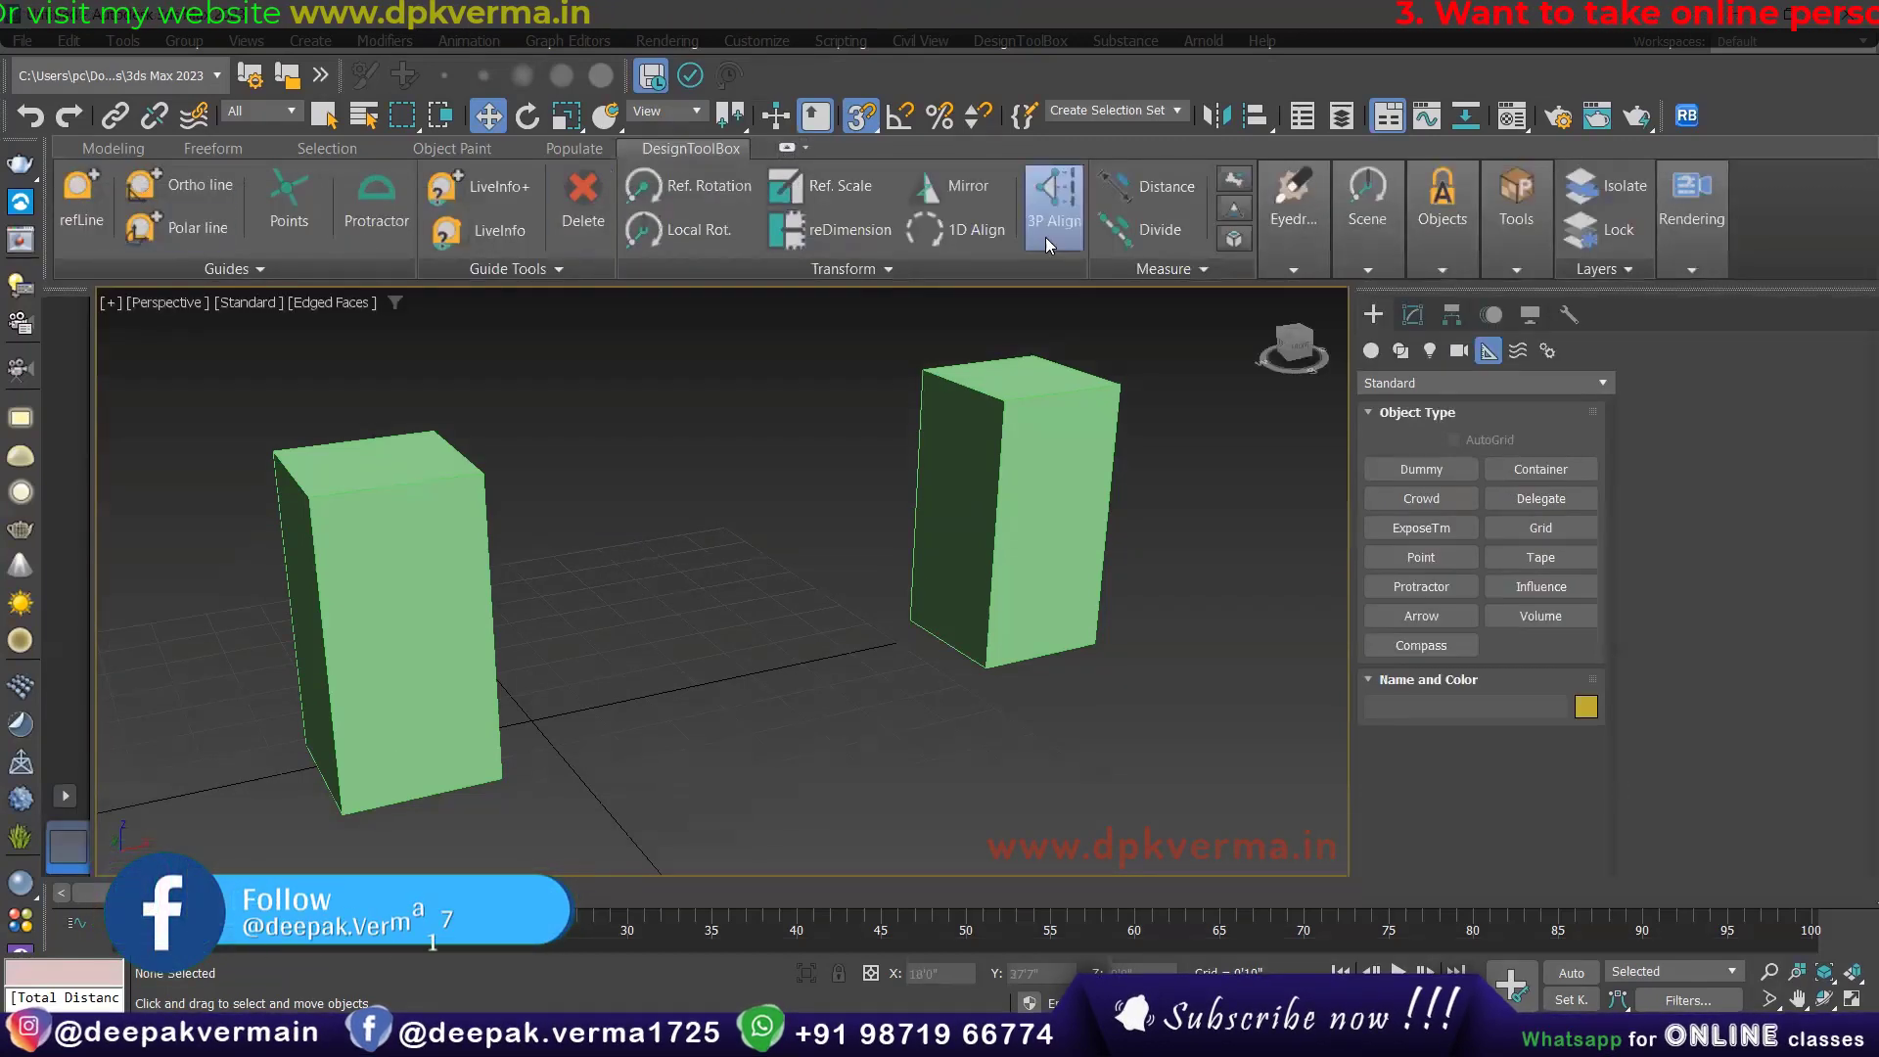
pyautogui.click(1143, 188)
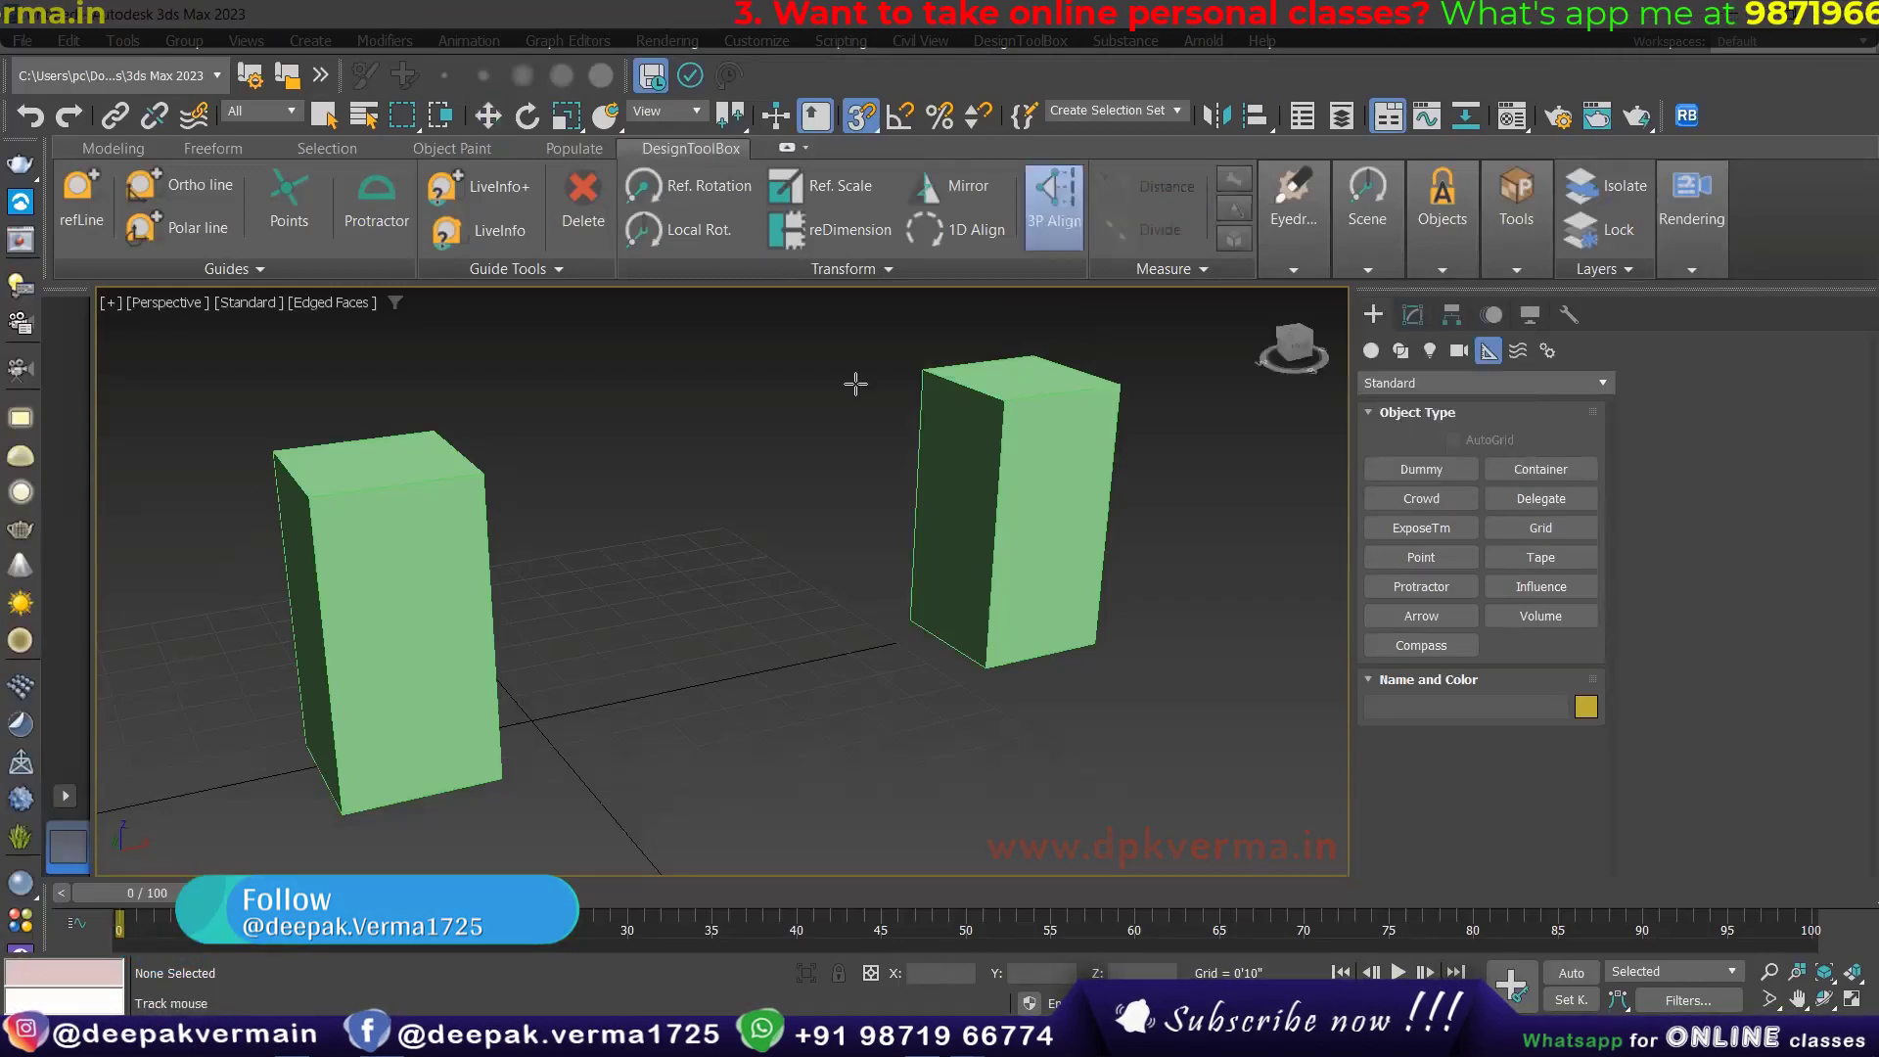
pyautogui.click(484, 474)
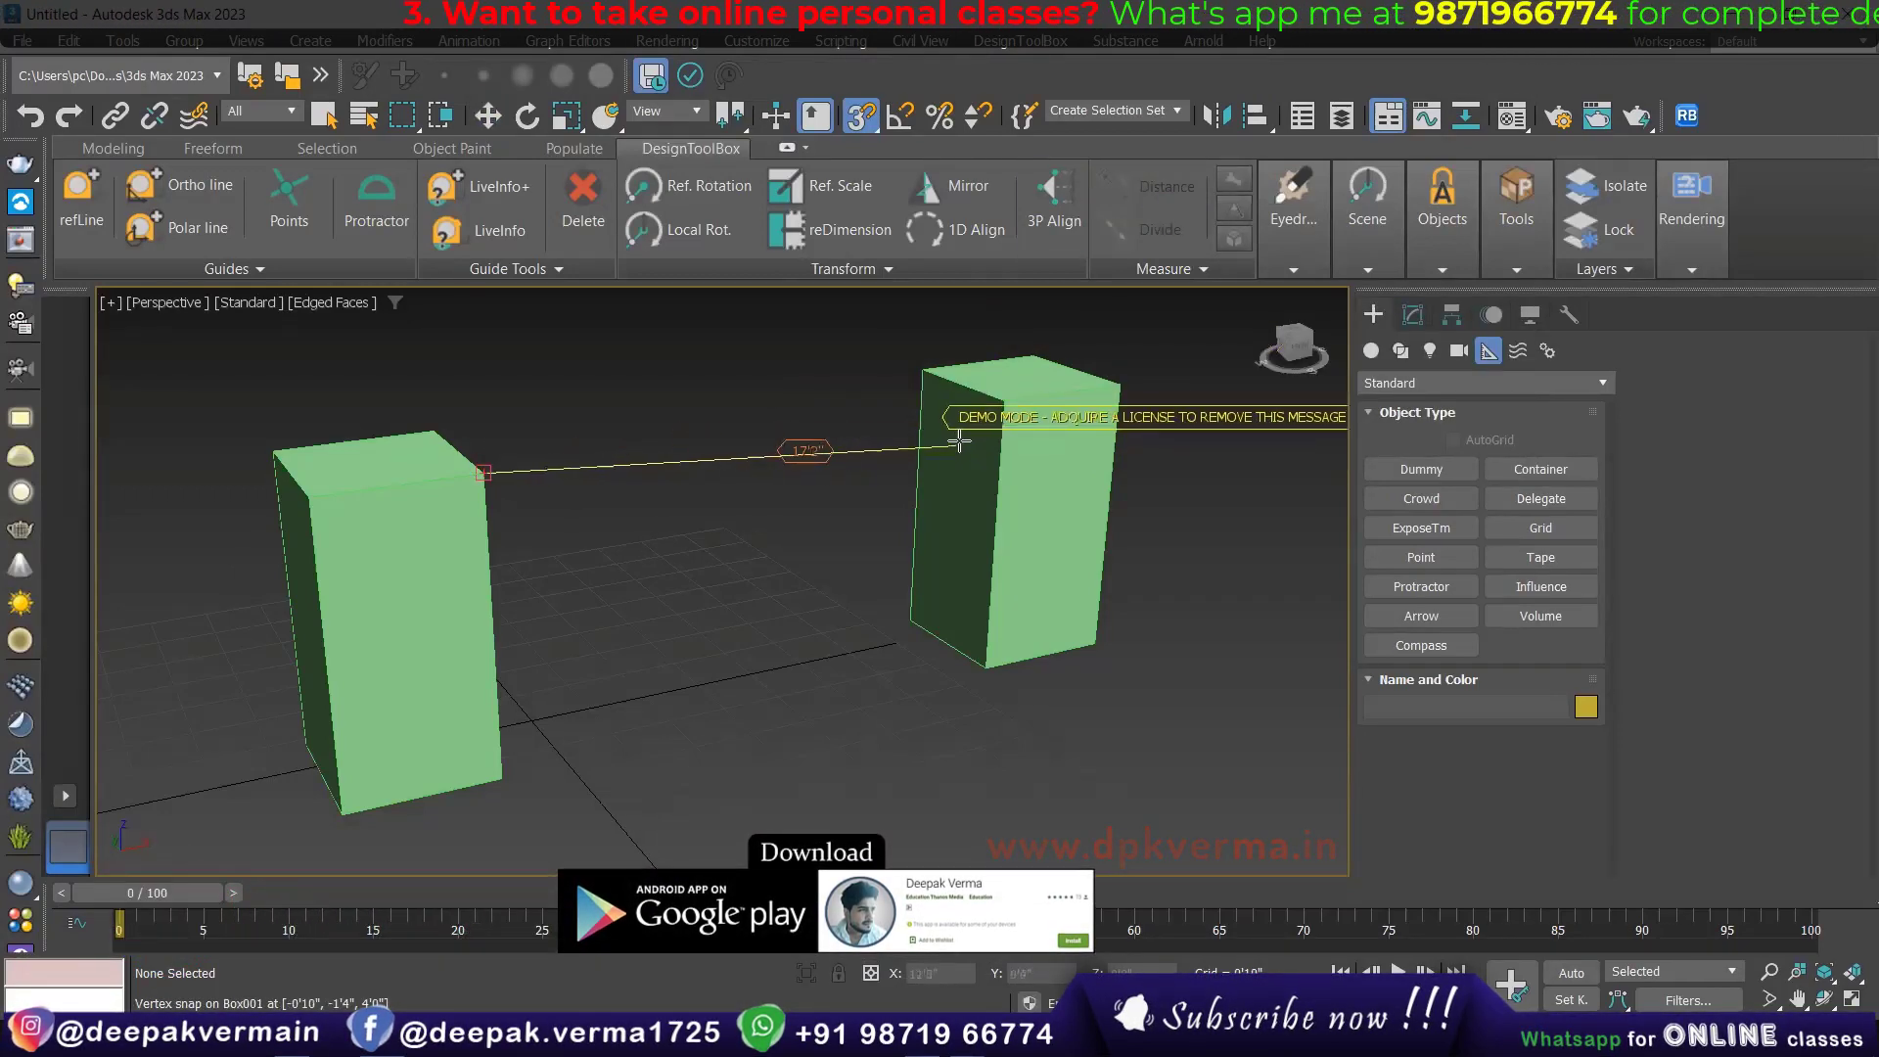
pyautogui.click(997, 400)
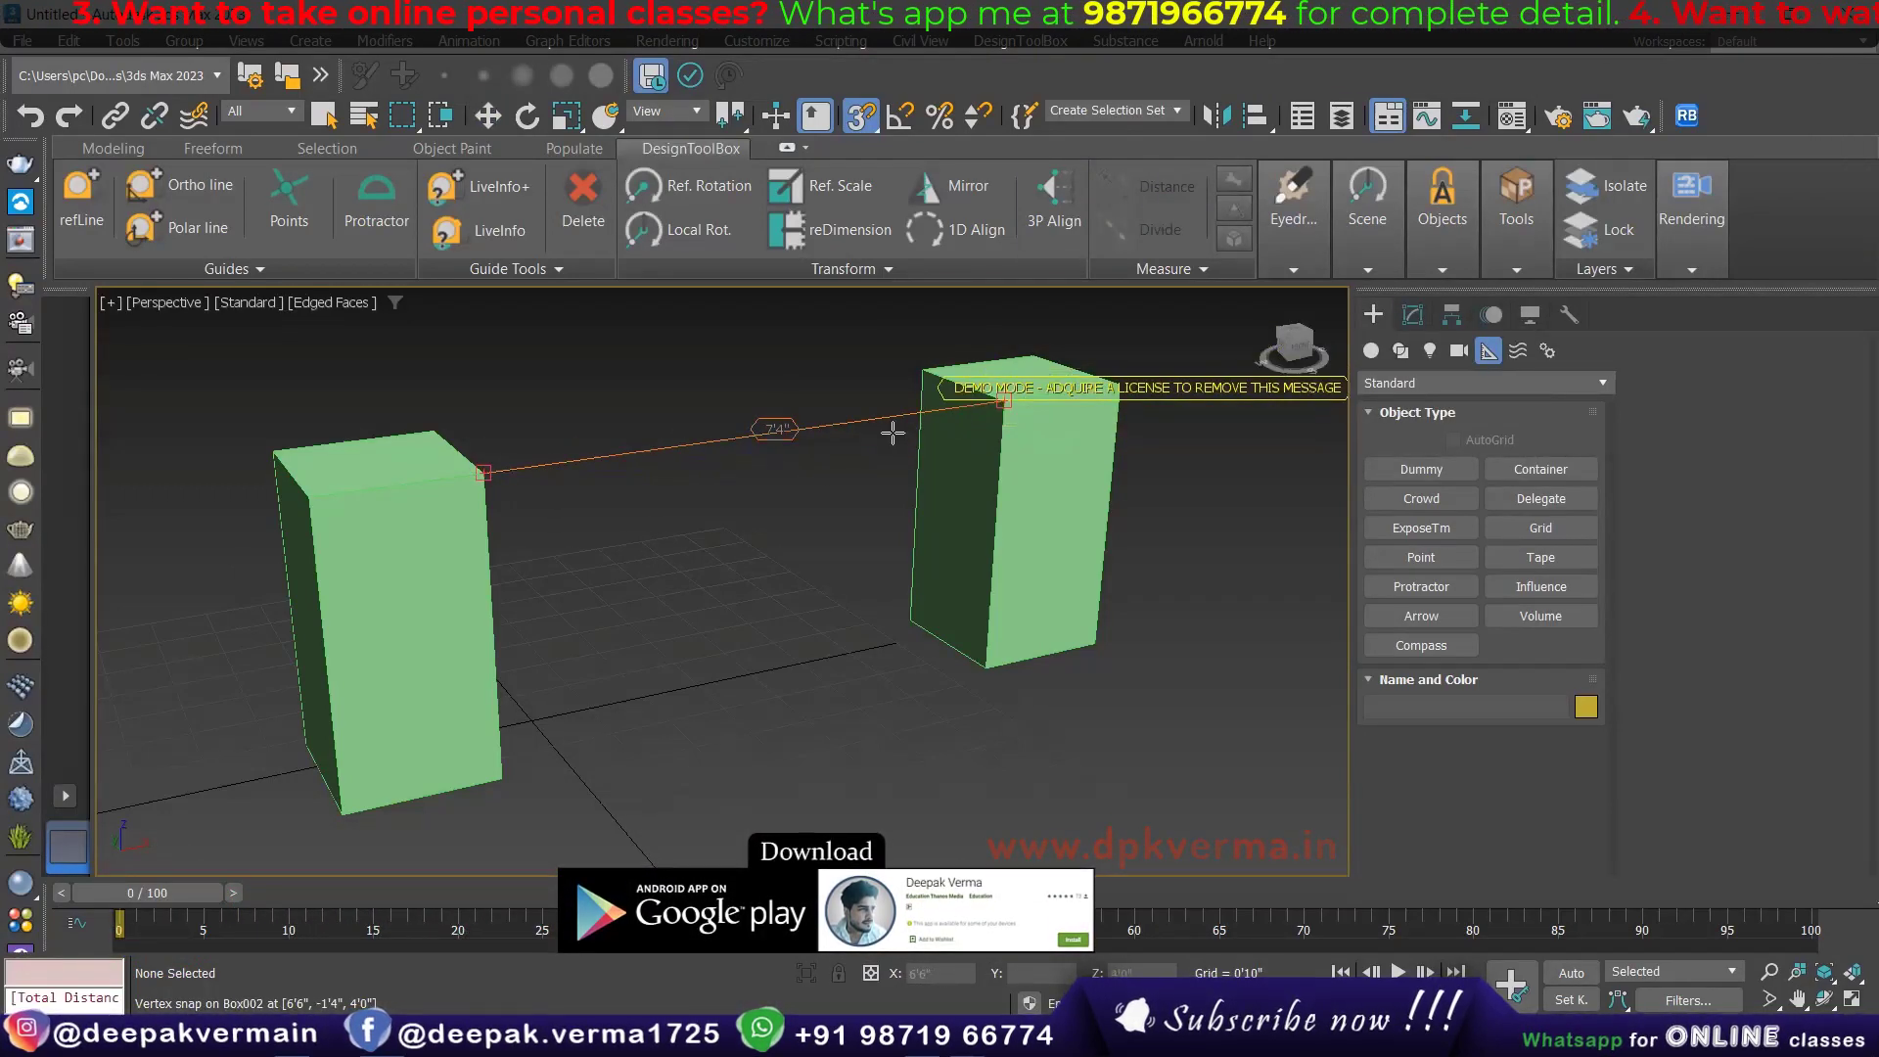
pyautogui.click(501, 778)
pyautogui.click(984, 667)
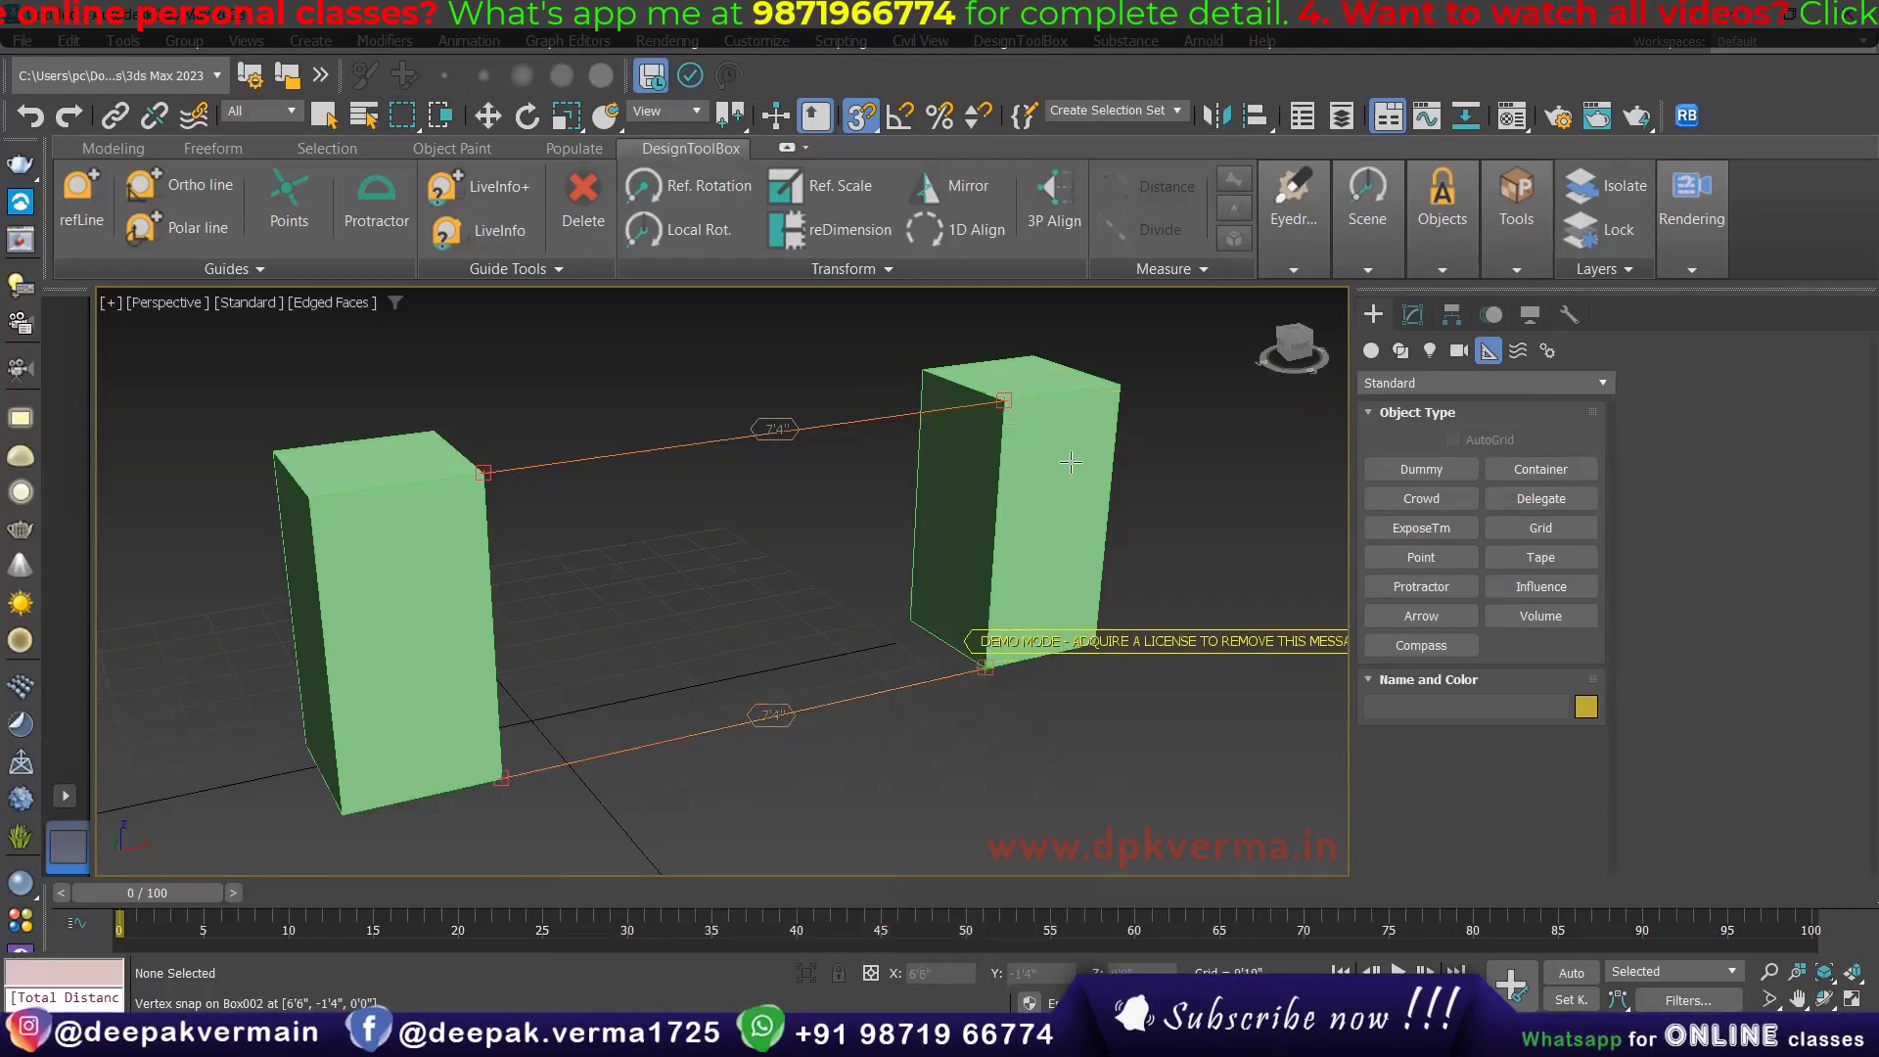
pyautogui.click(1118, 384)
pyautogui.click(1092, 643)
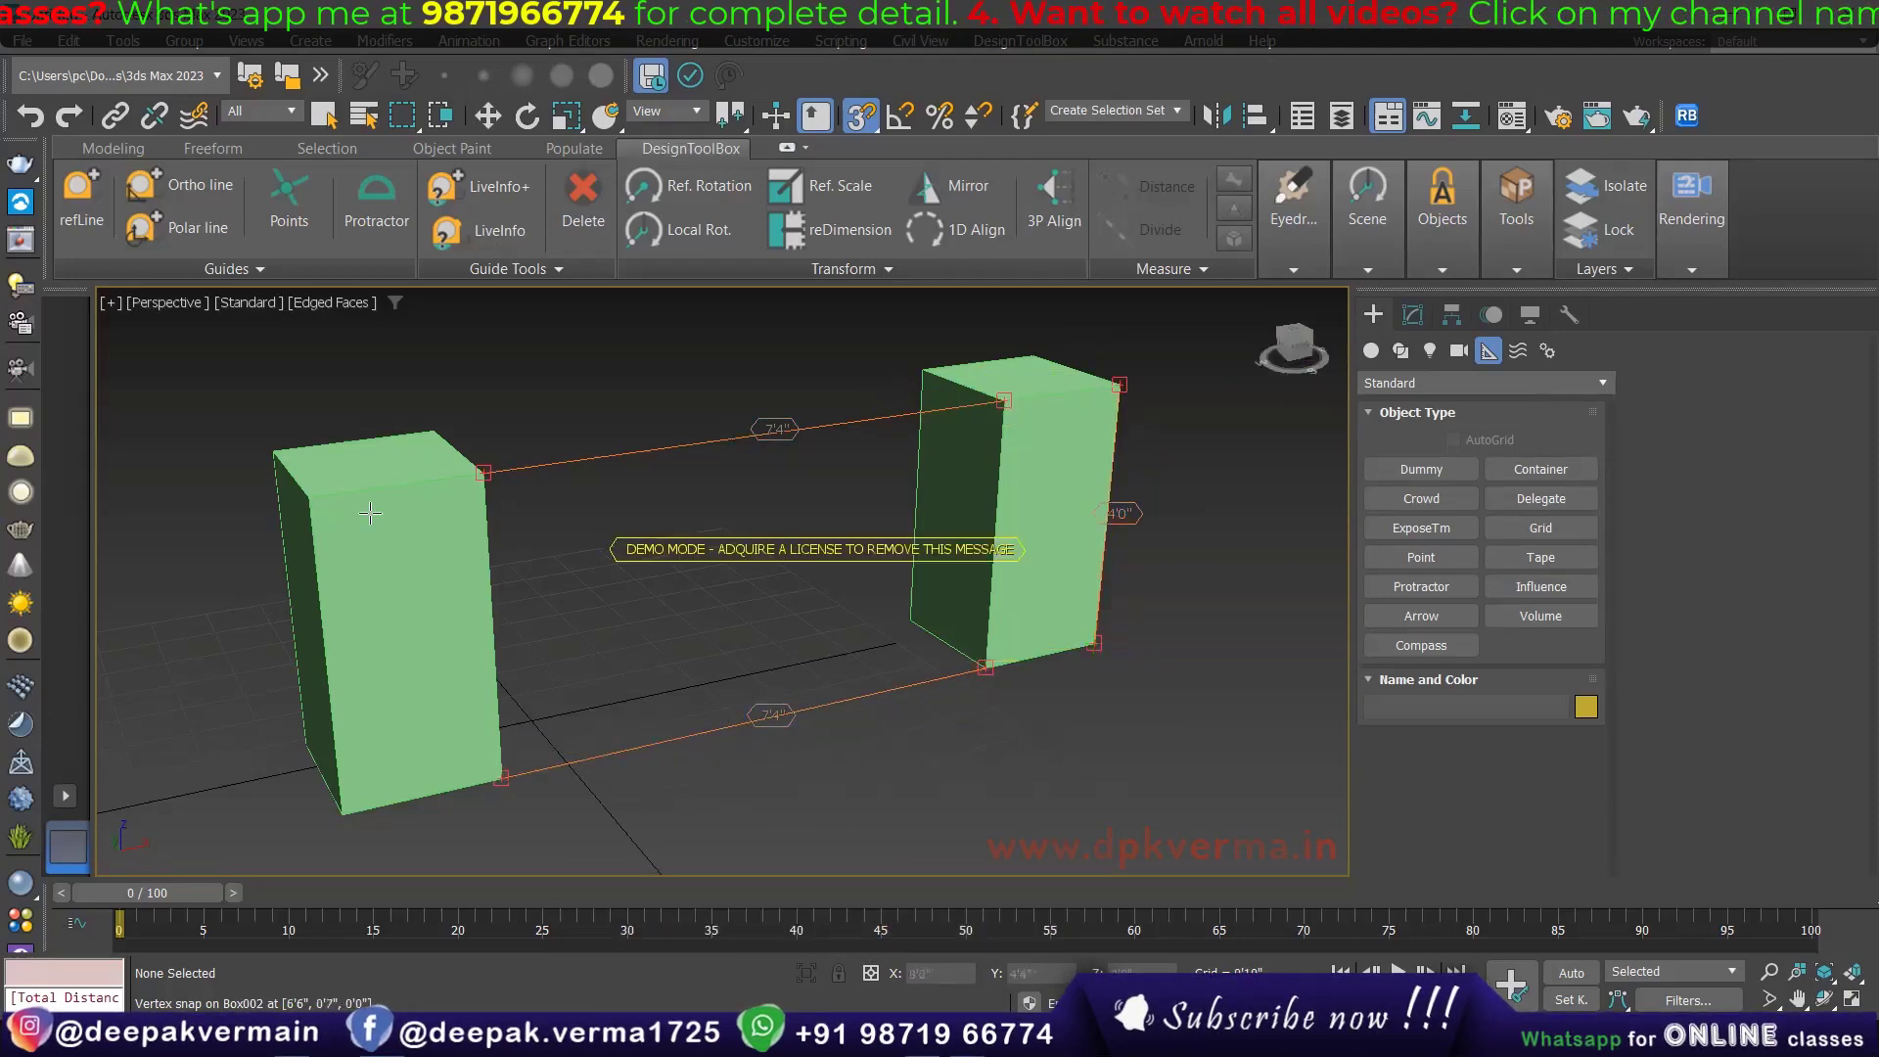
pyautogui.click(274, 450)
pyautogui.click(433, 428)
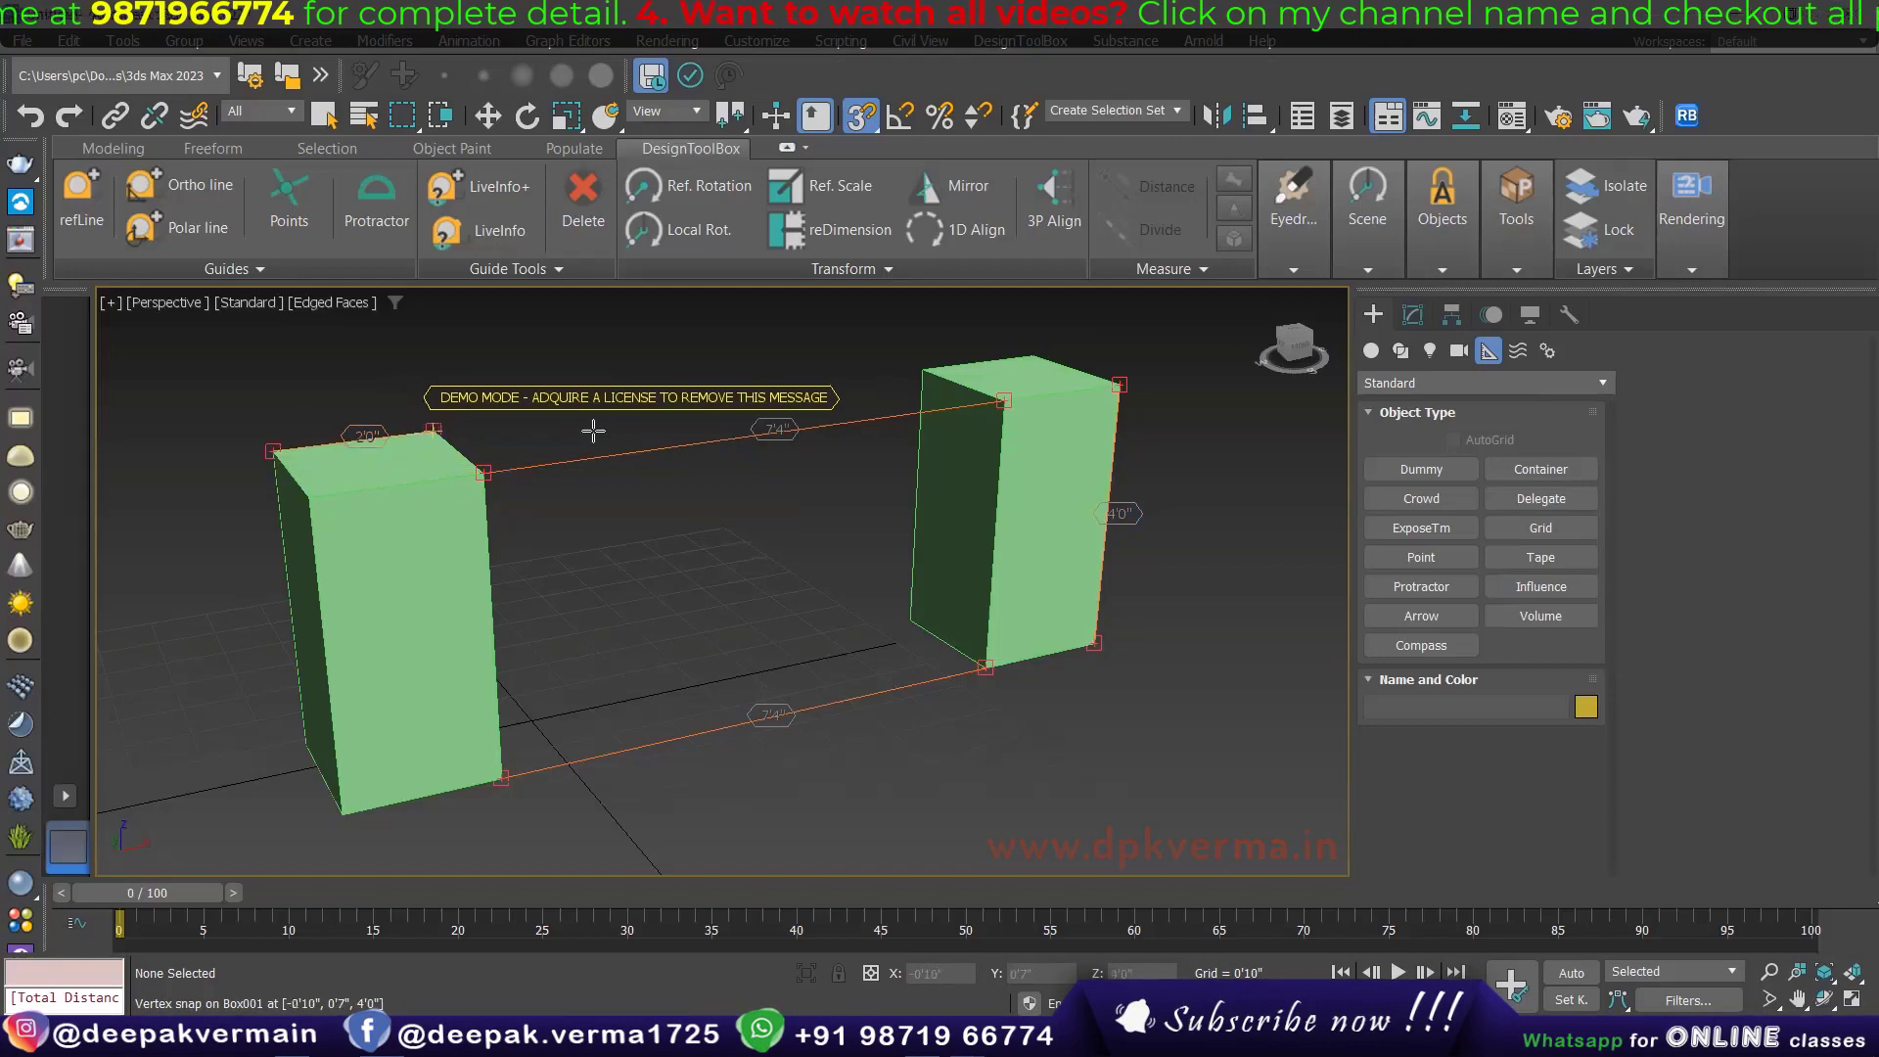
pyautogui.rightClick(726, 385)
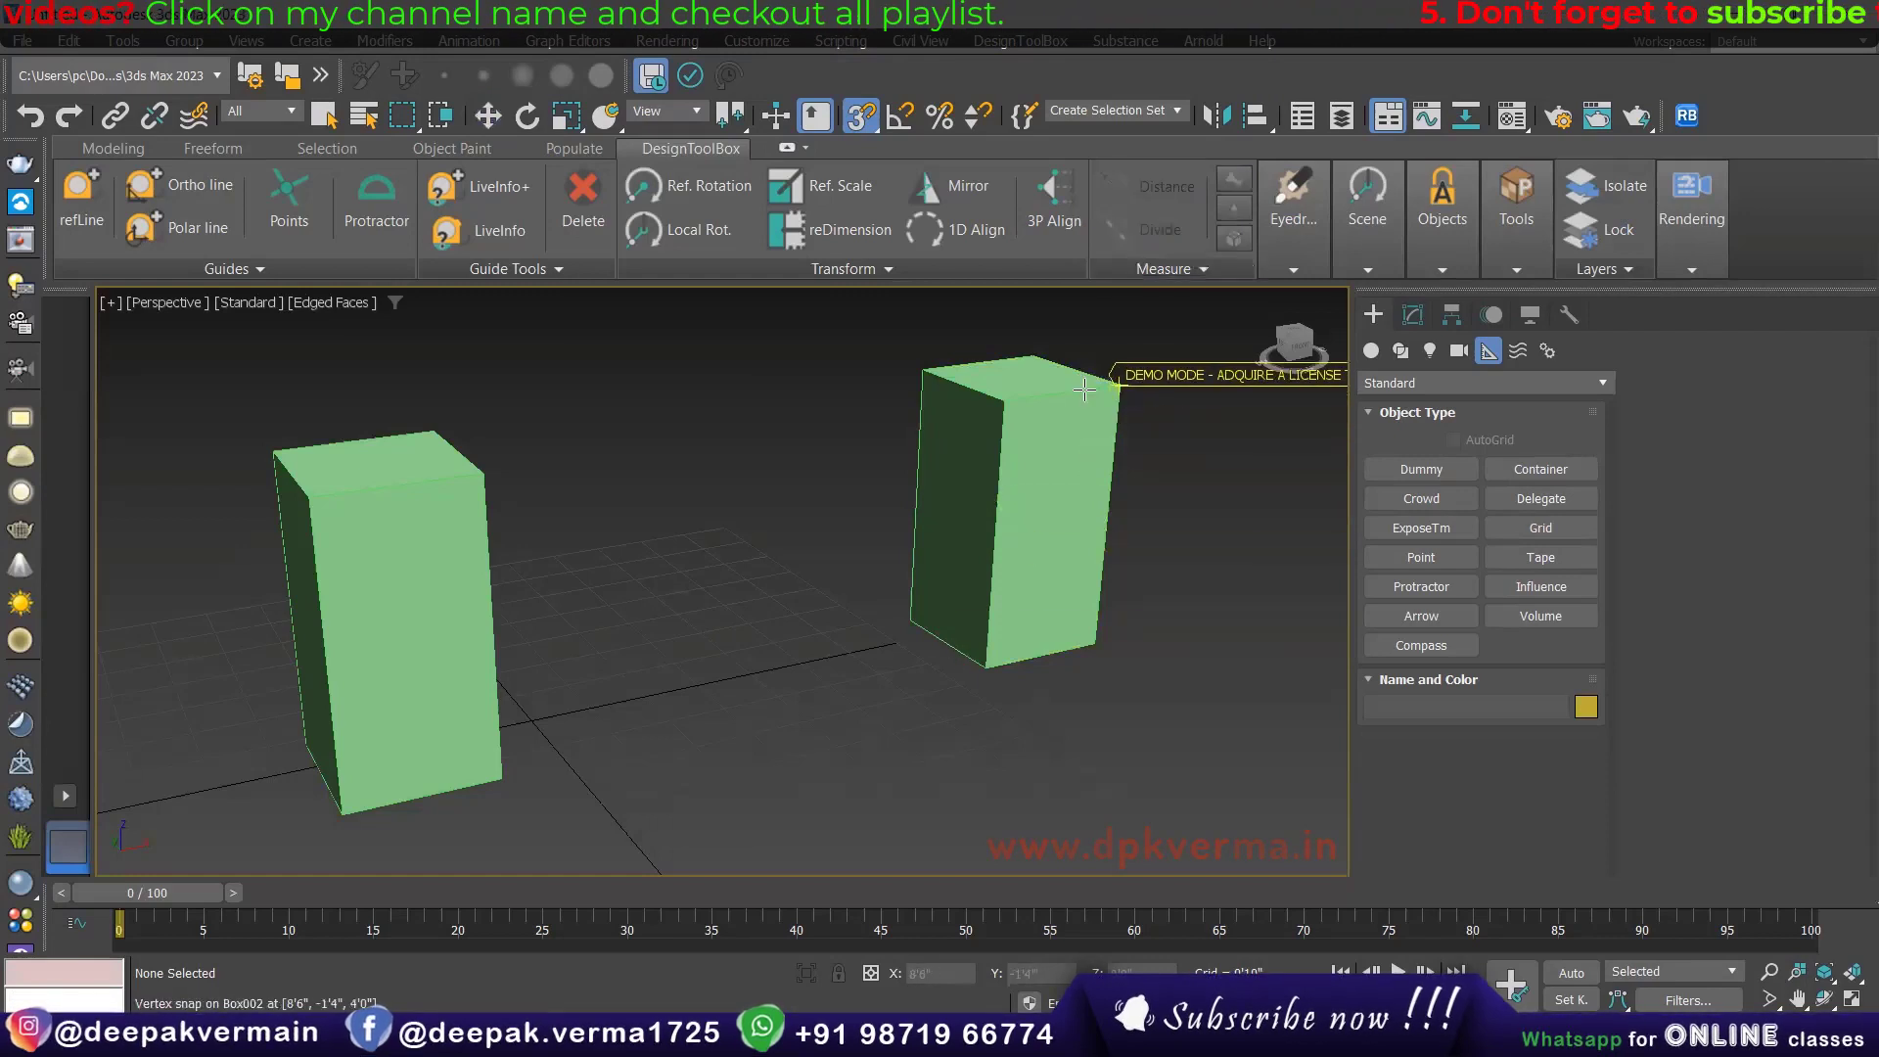
# Remeasure both boxes' 4'0" heights, then exit the Distance tool.
pyautogui.click(1003, 400)
pyautogui.click(985, 666)
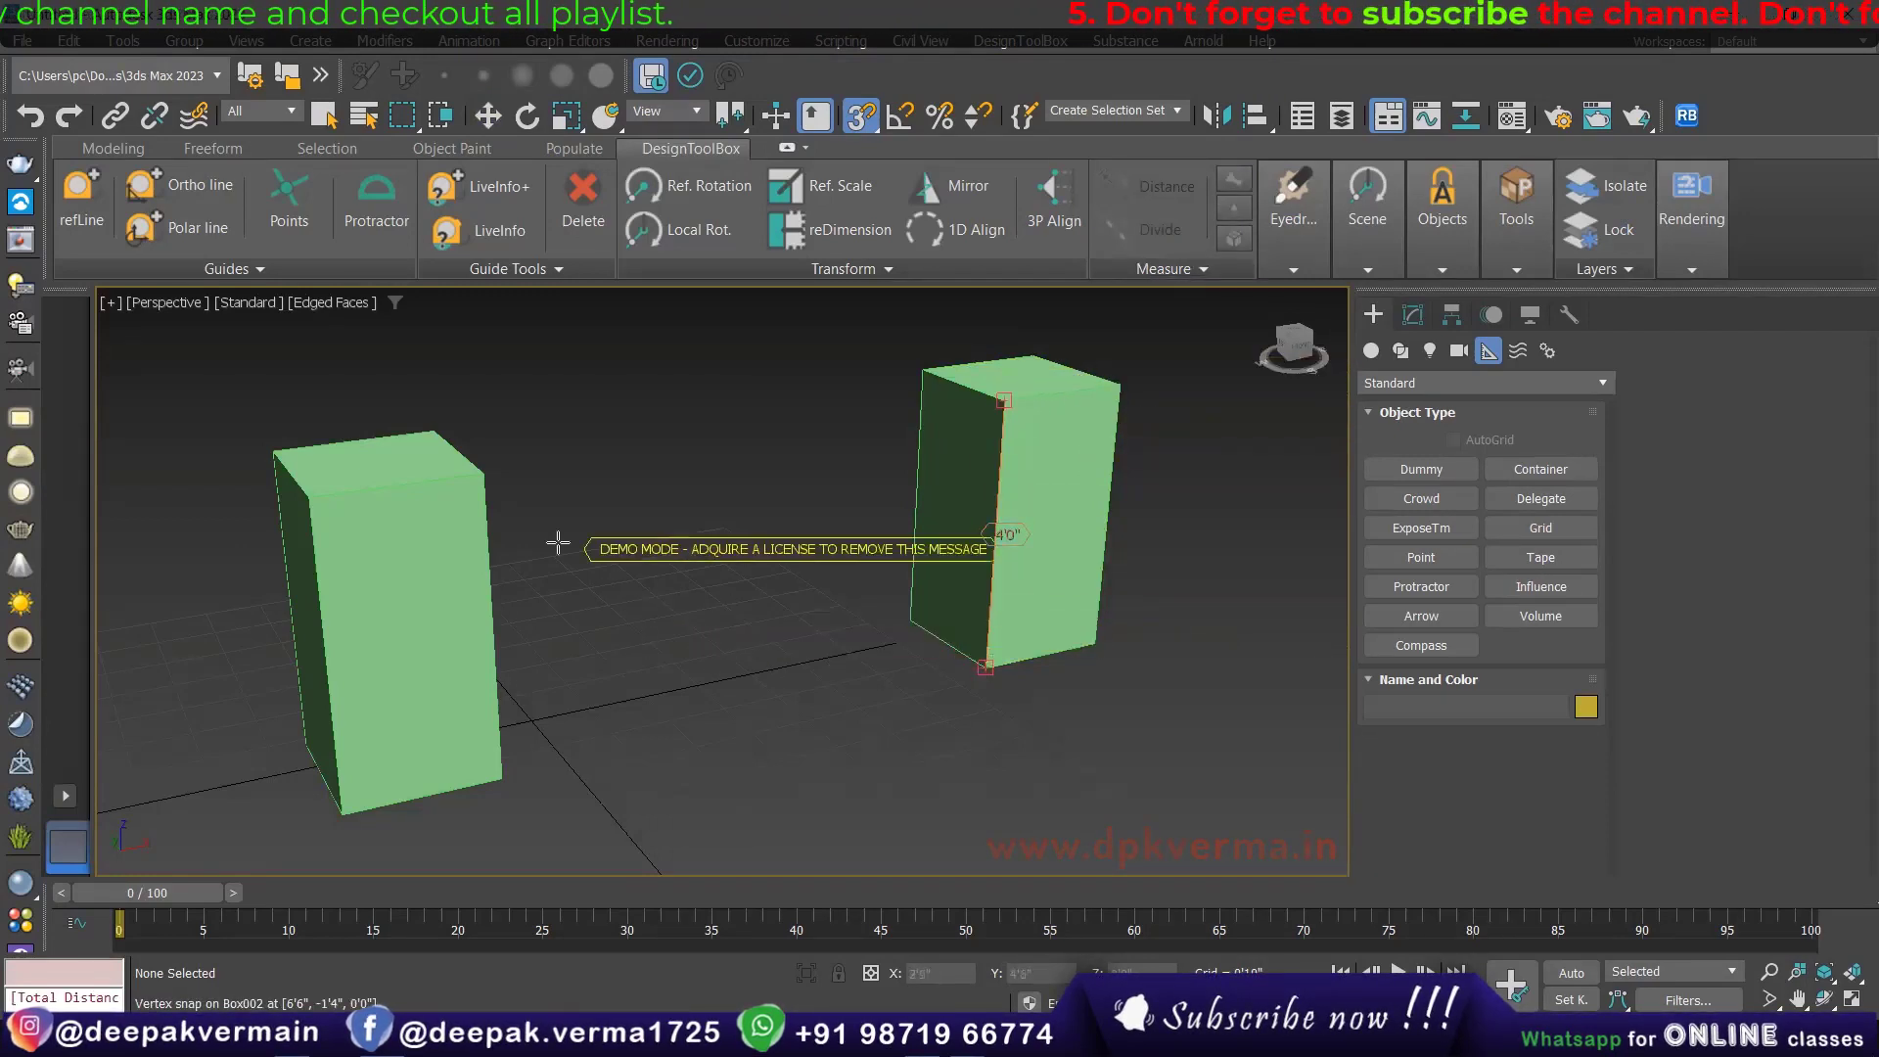
pyautogui.click(483, 472)
pyautogui.click(501, 778)
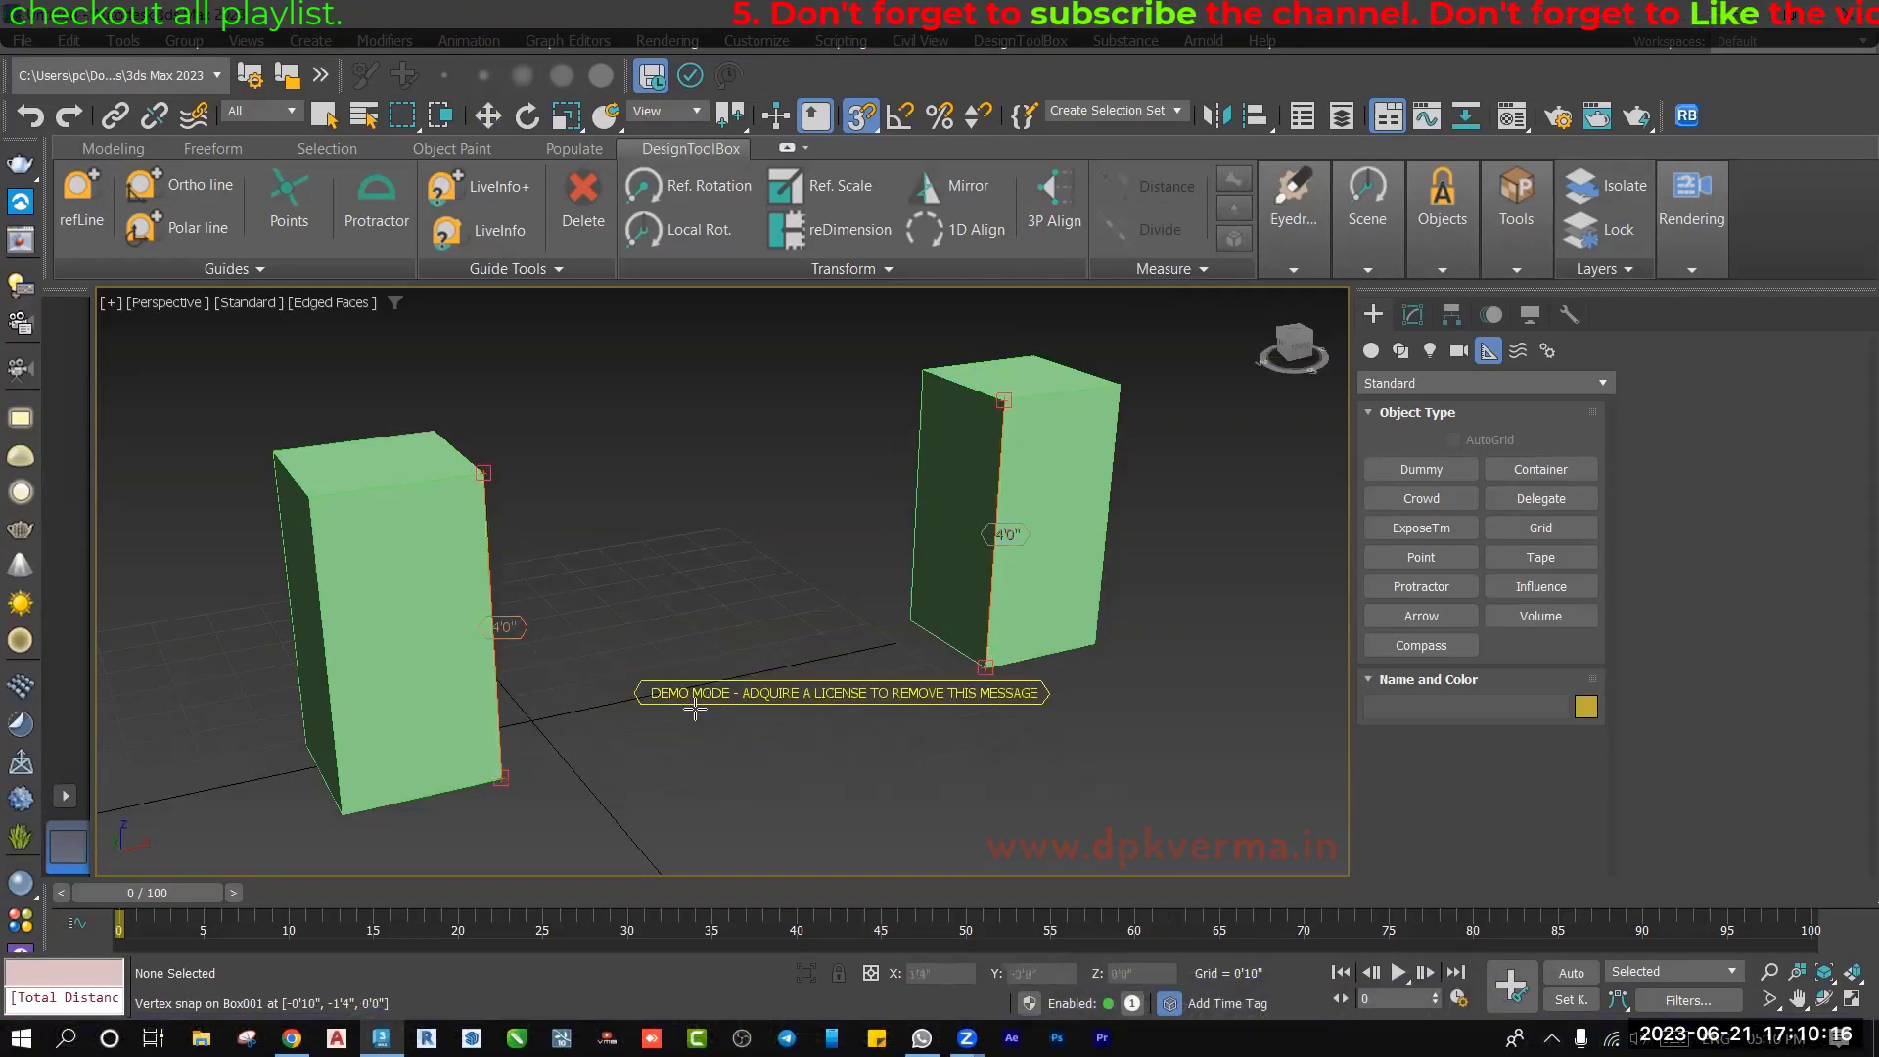
pyautogui.press('Escape')
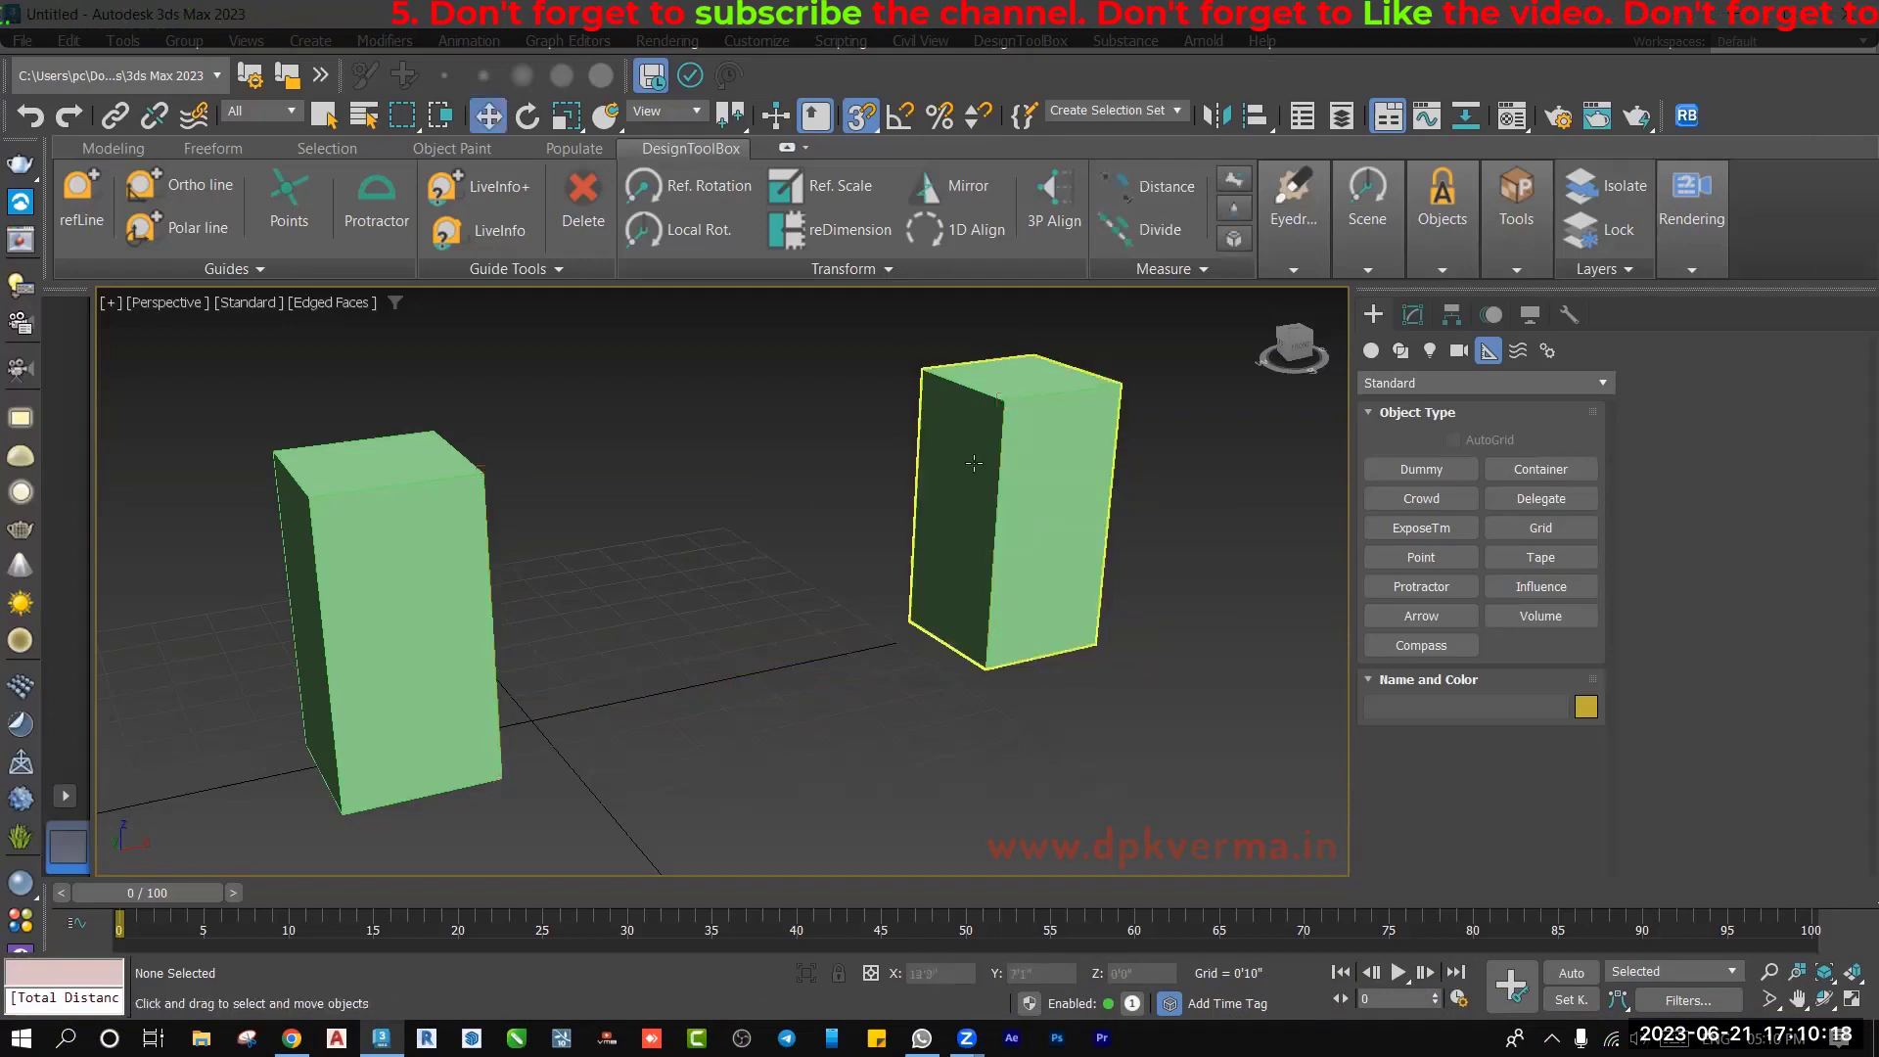
# Draw a Tape helper across the 7'4" gap between the boxes' bases, plus two extra tapes.
pyautogui.click(1540, 557)
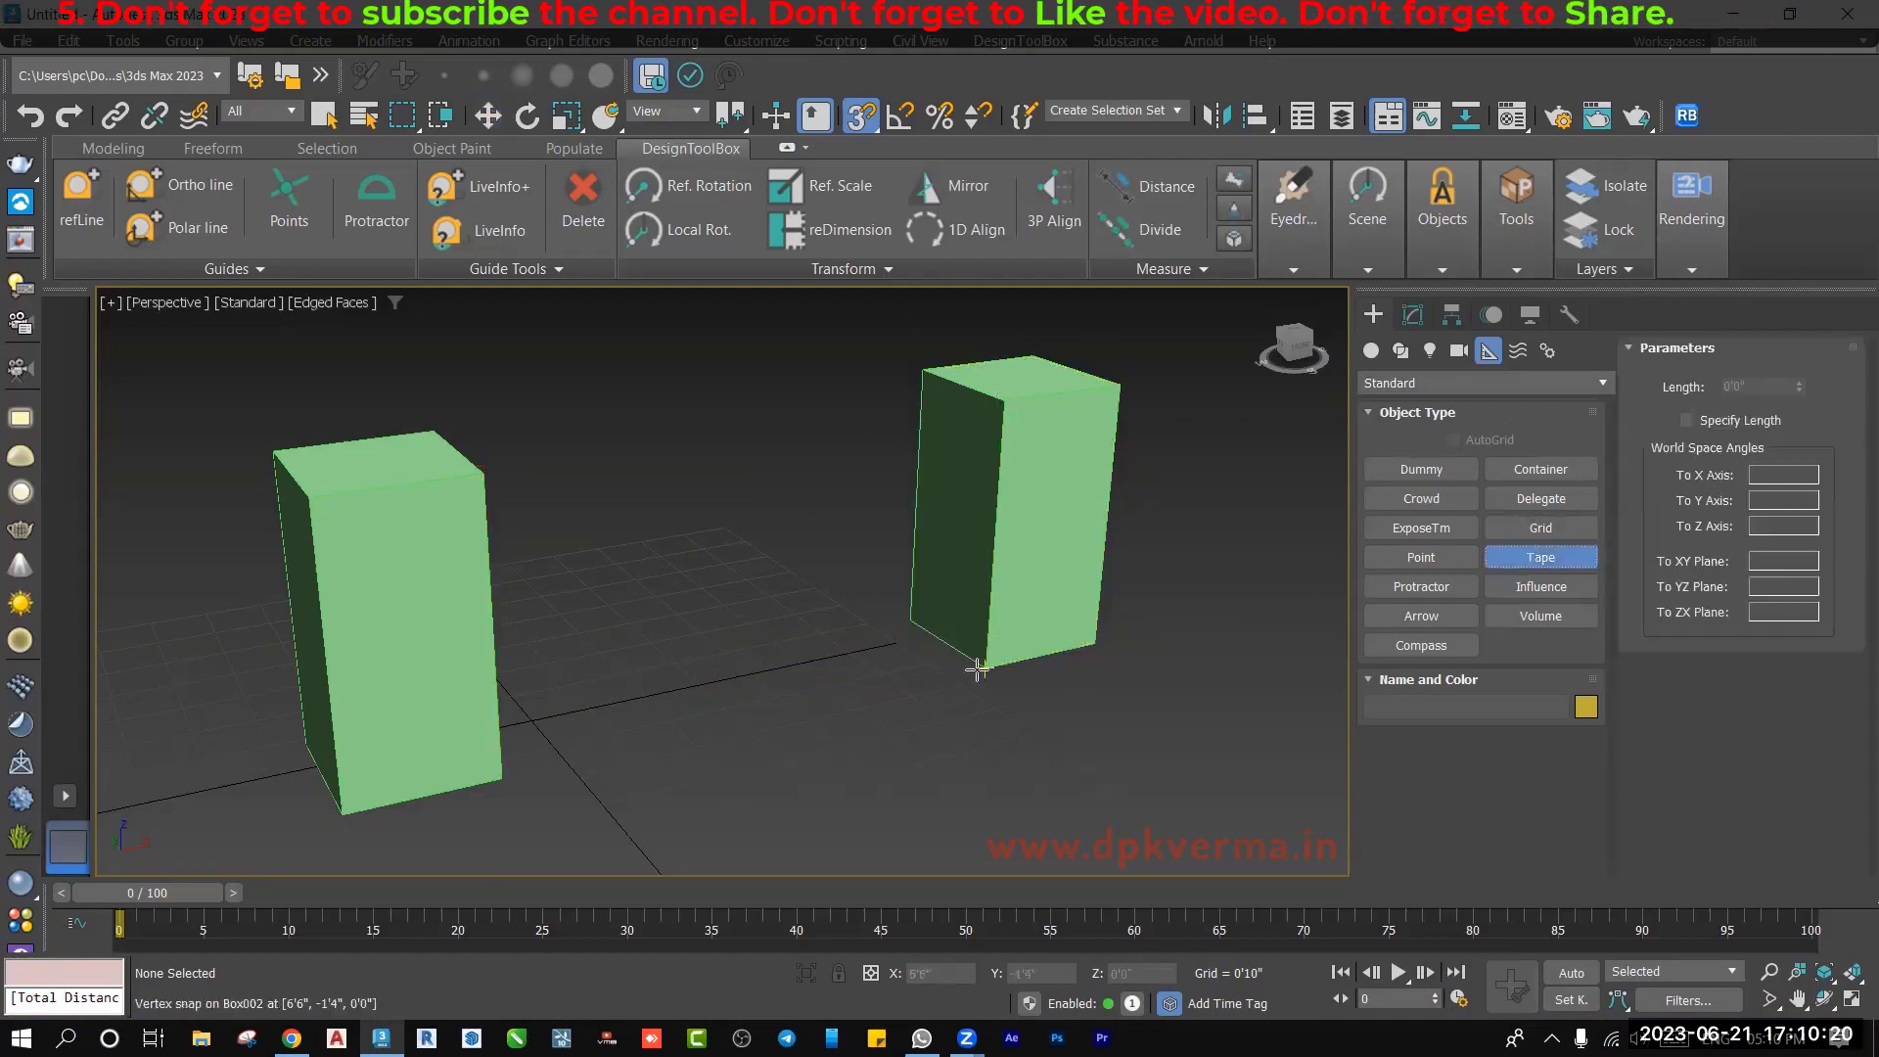
pyautogui.moveTo(970, 691); pyautogui.dragTo(984, 672)
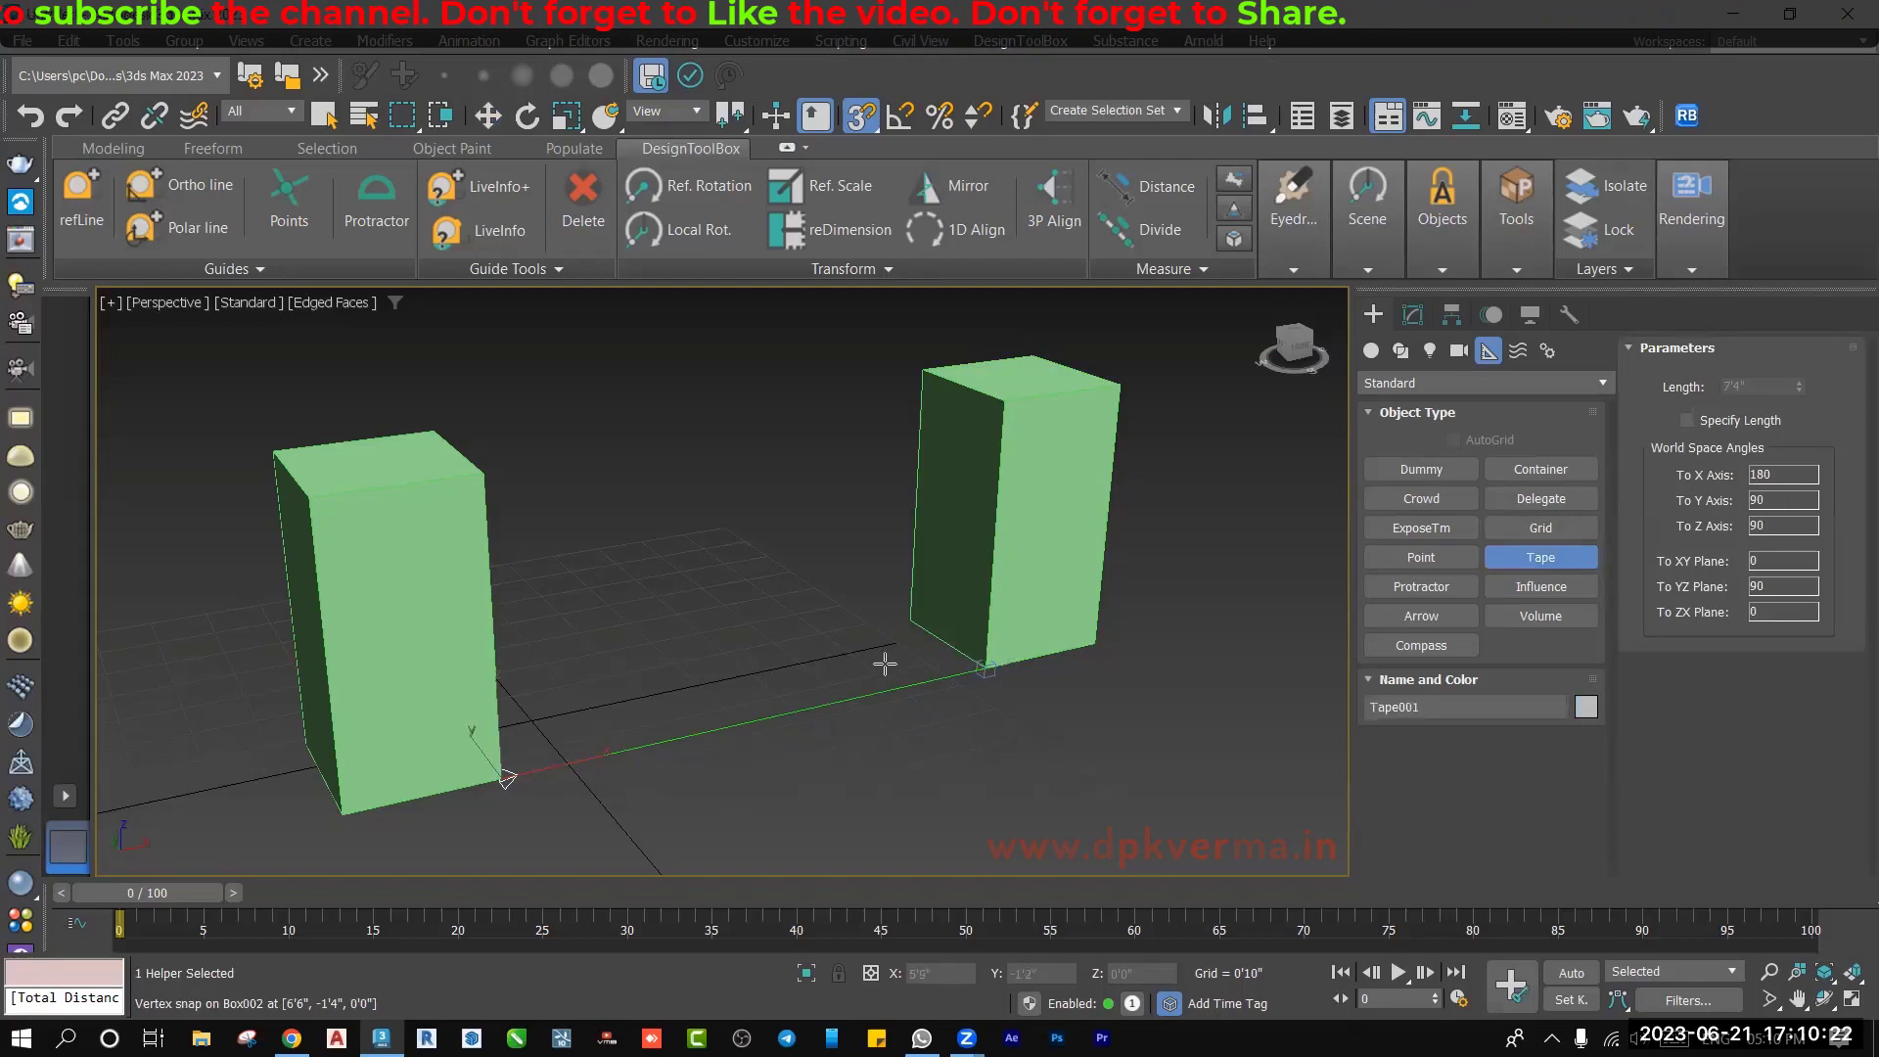
pyautogui.scroll(-2, 858, 691)
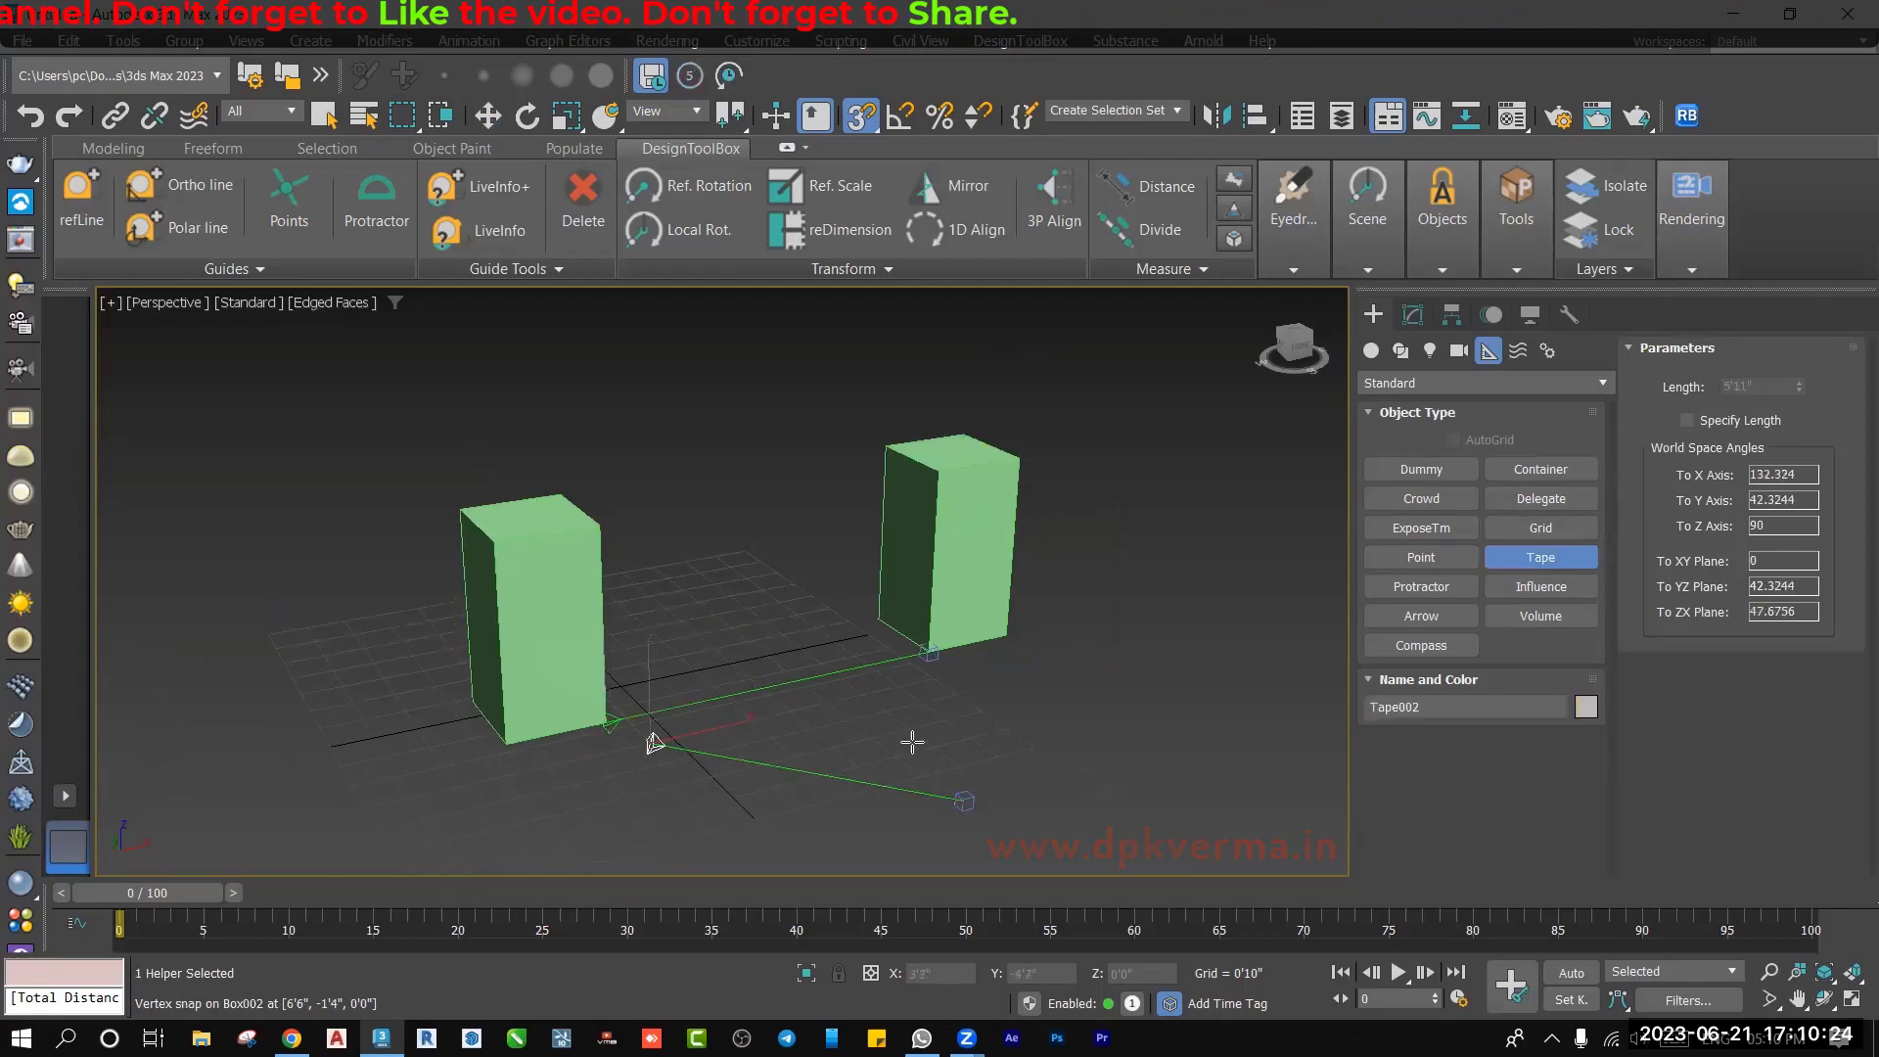
pyautogui.moveTo(886, 749); pyautogui.dragTo(1123, 645)
pyautogui.moveTo(1109, 750); pyautogui.dragTo(824, 617)
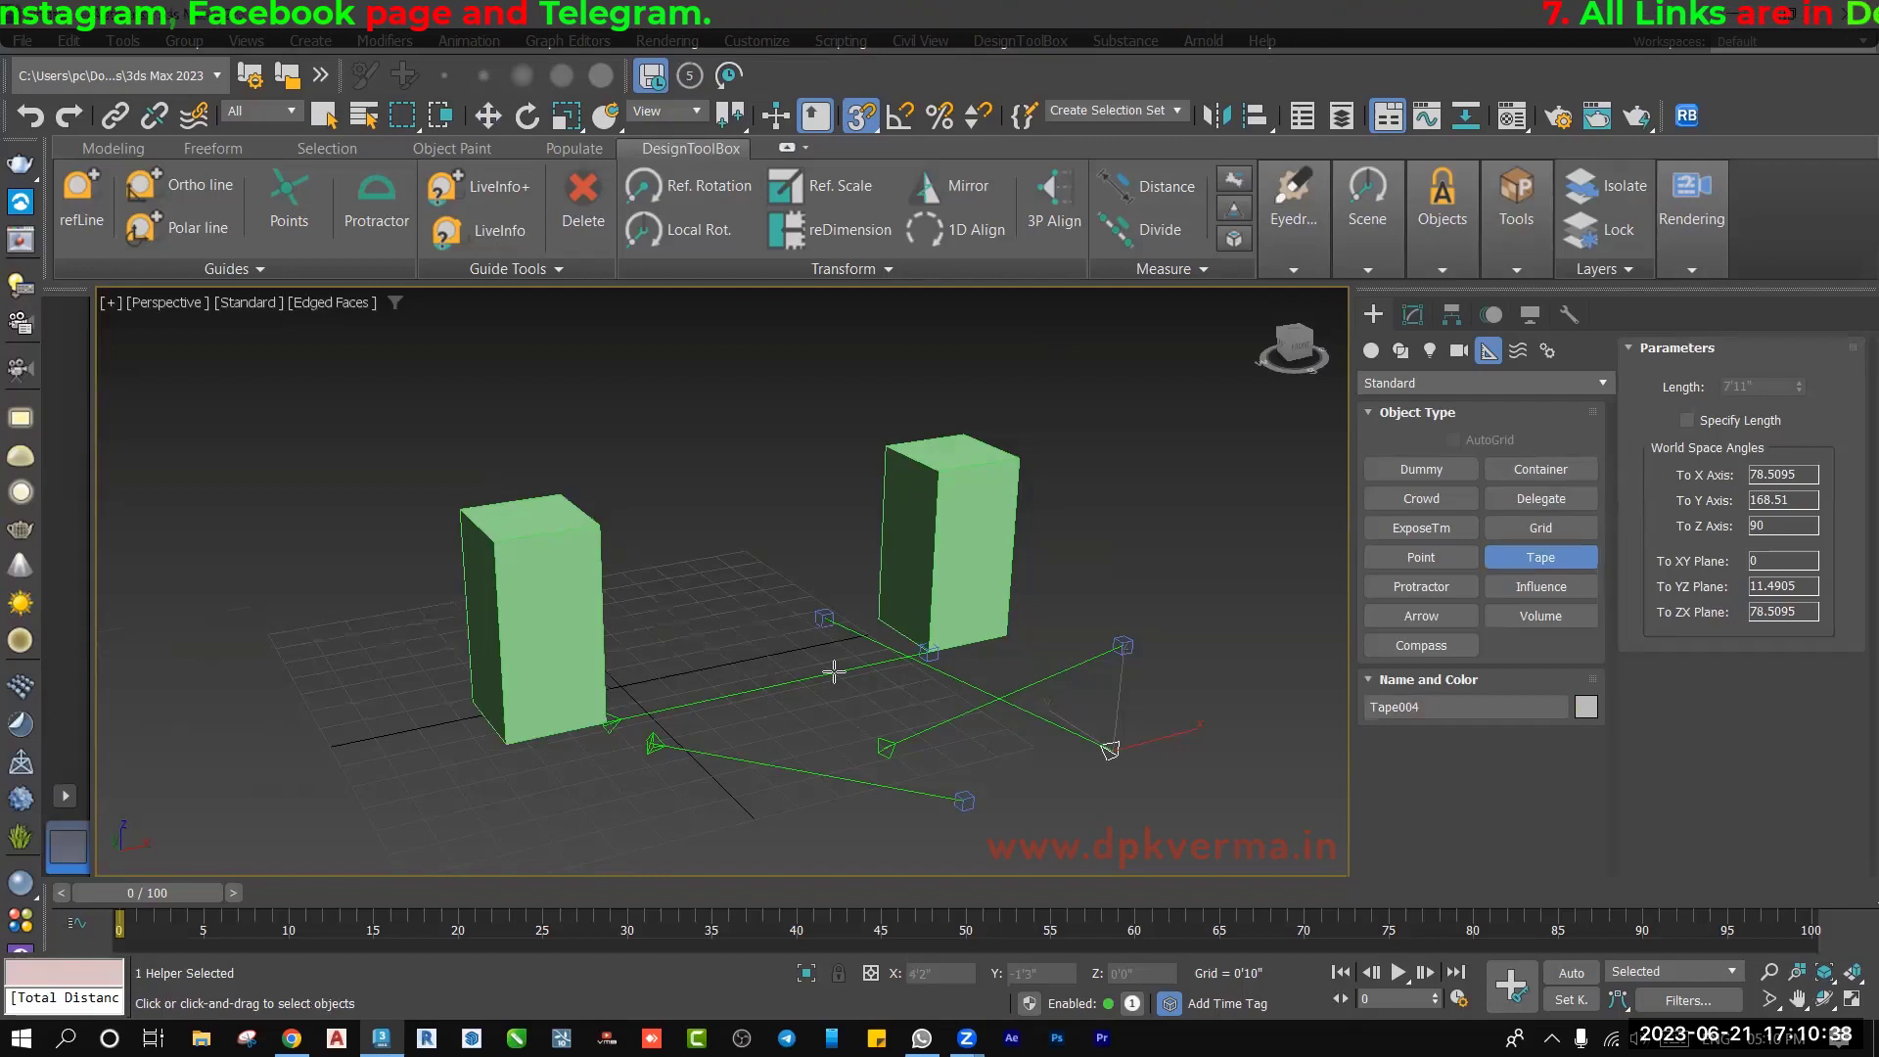
# Delete the extra crossing tape helpers, leaving one tape between the boxes.
pyautogui.press('w')
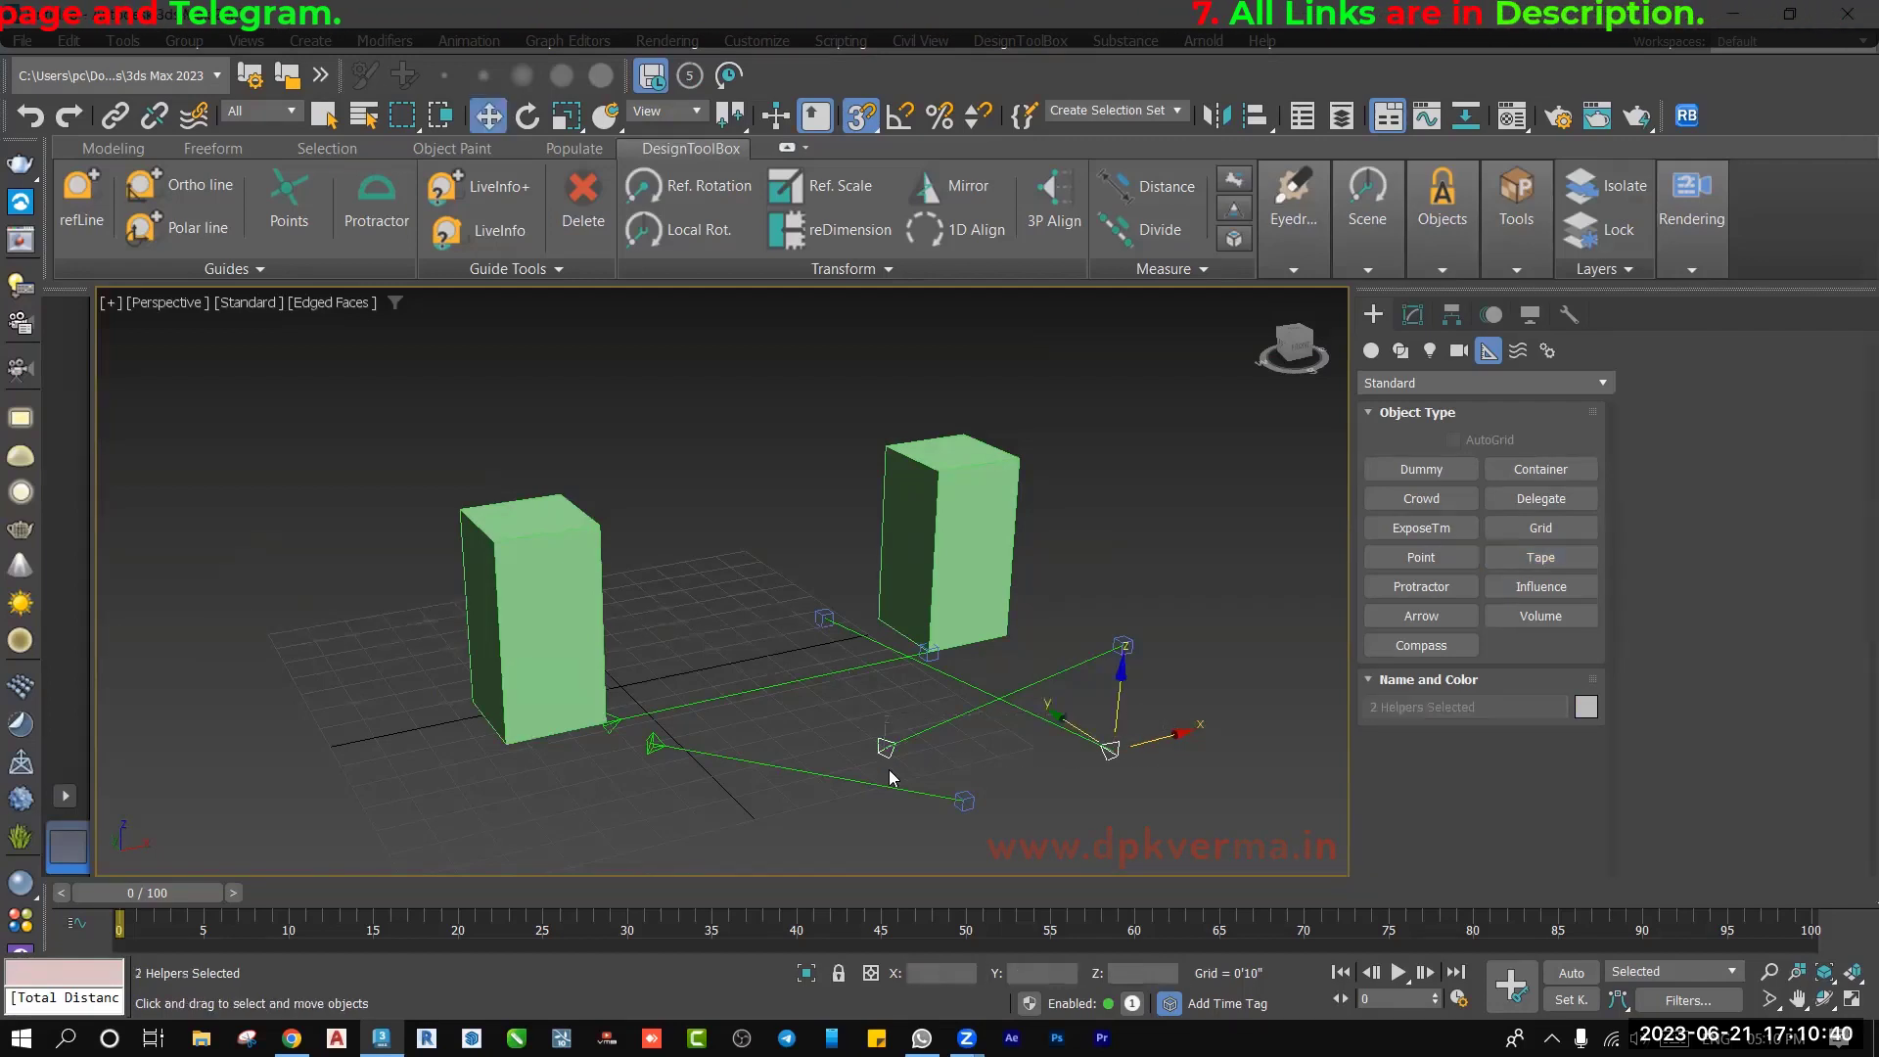
pyautogui.press('Delete')
pyautogui.click(880, 783)
pyautogui.press('Delete')
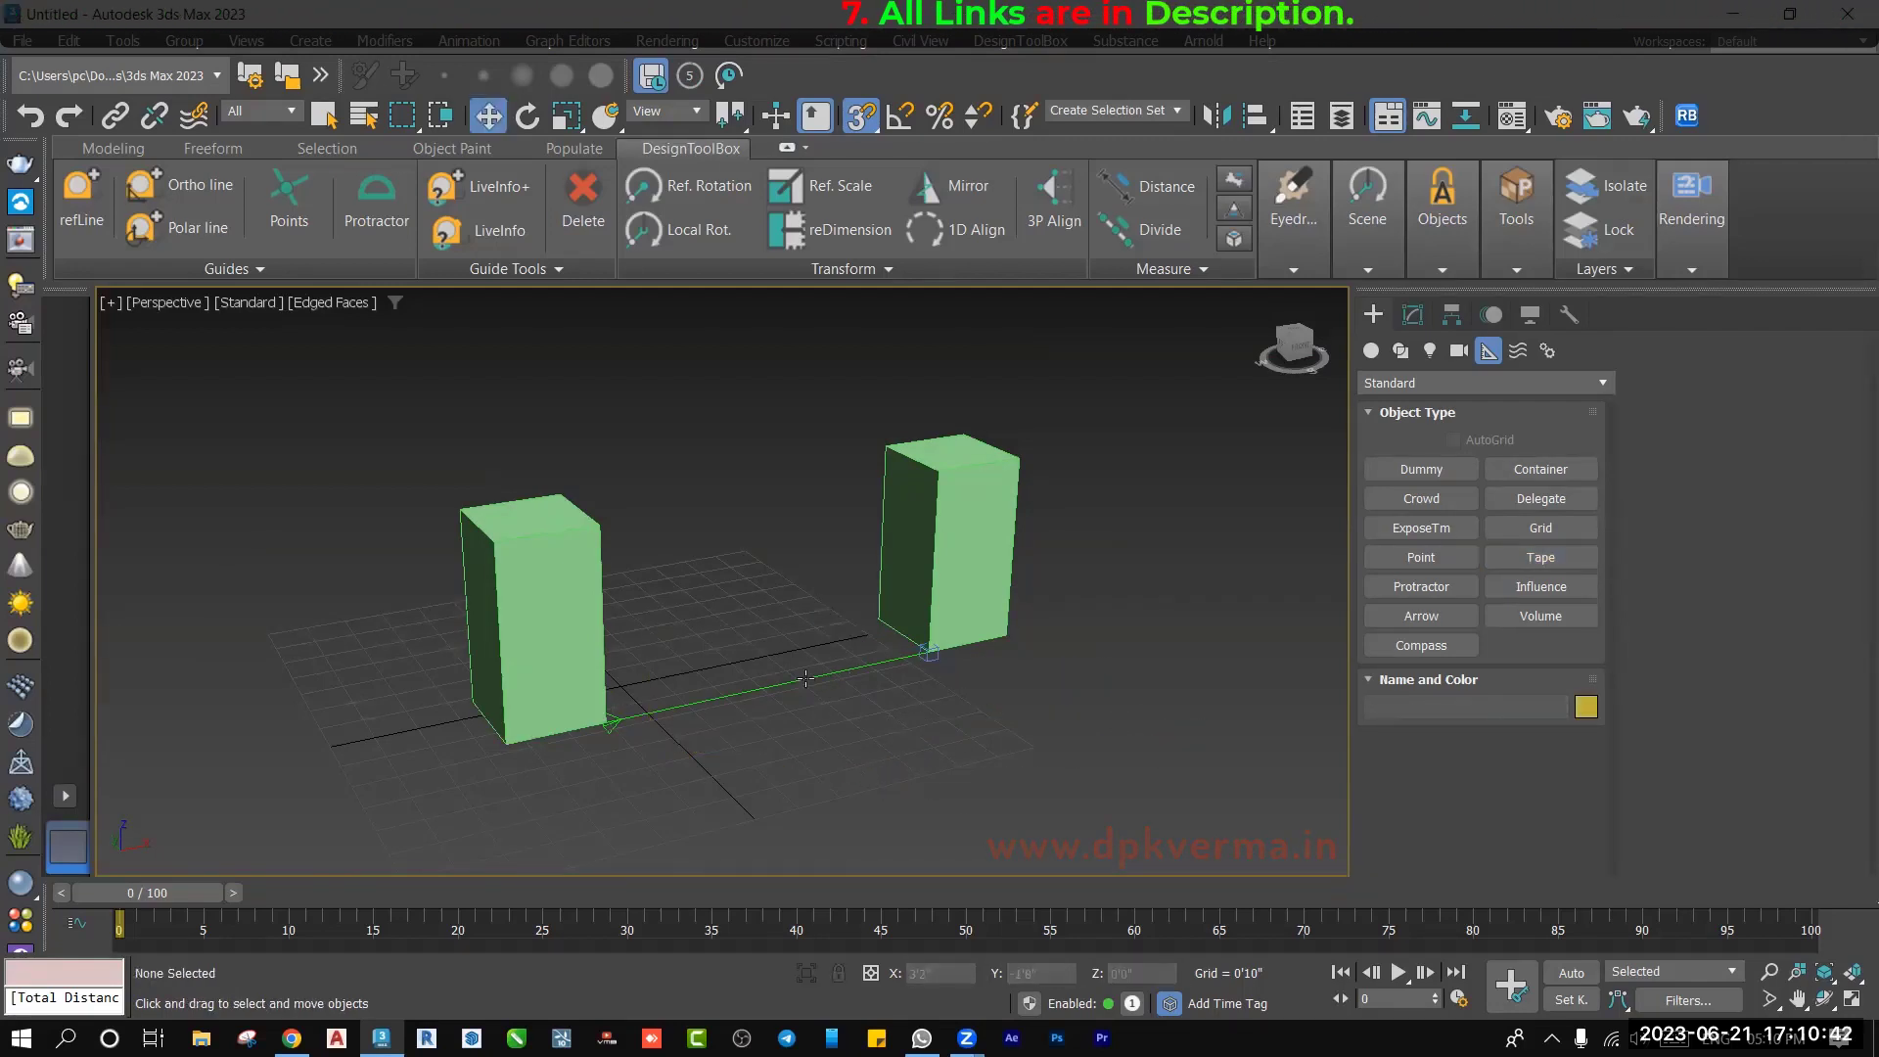